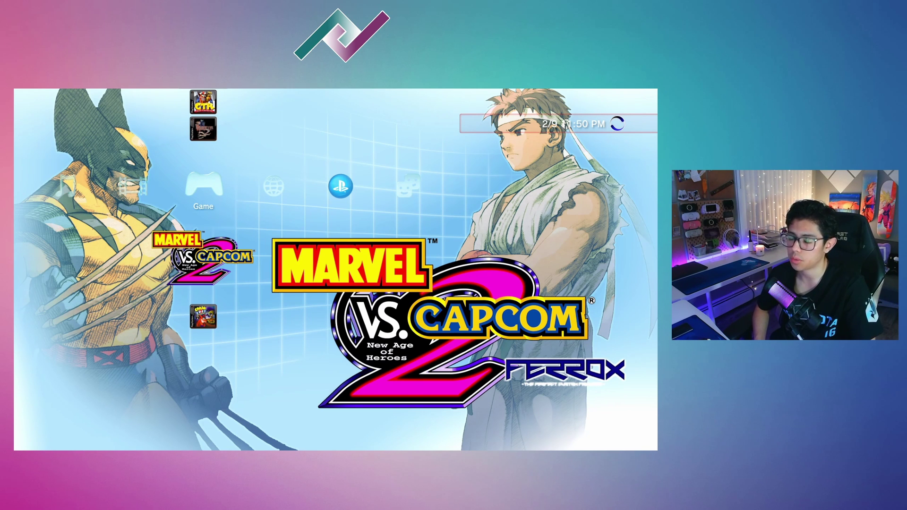
pyautogui.press('Up')
pyautogui.press('Up')
pyautogui.press('Up')
pyautogui.press('Up')
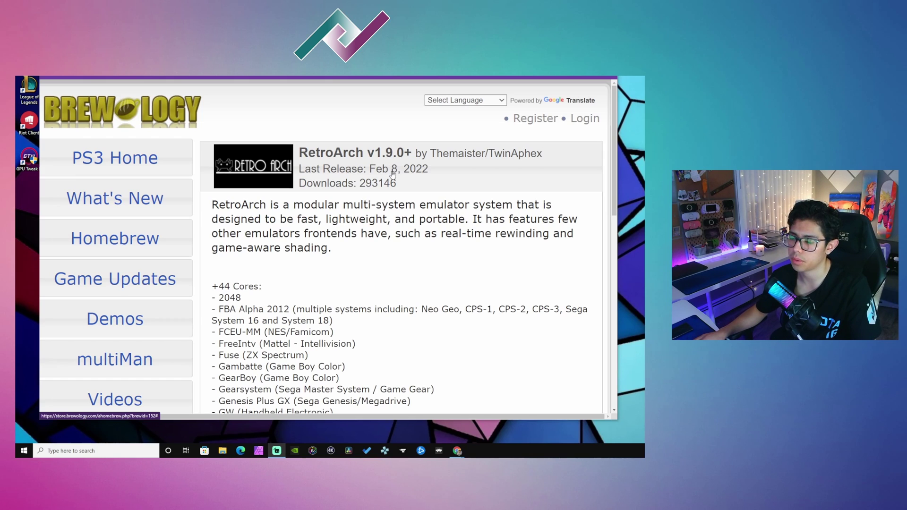
# - Examine the RetroArch v1.9.0+ description and its list of supported emulator cores, including the NES and Game Boy Color entries
pyautogui.scroll(-2, 398, 193)
pyautogui.scroll(2, 340, 211)
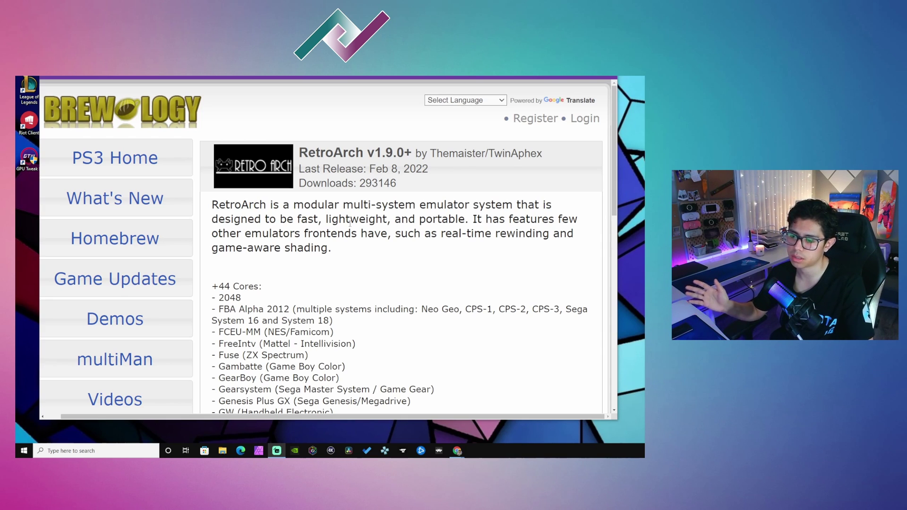
pyautogui.scroll(-1, 351, 227)
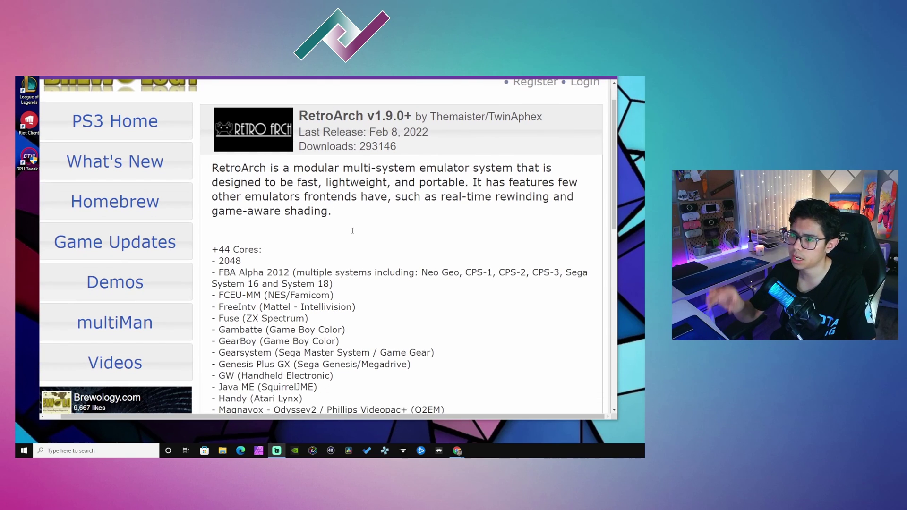
pyautogui.scroll(-4, 353, 230)
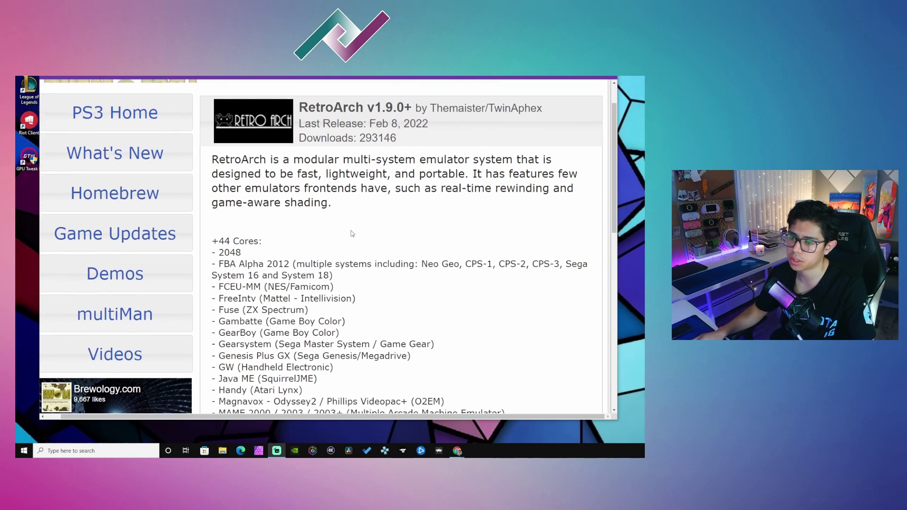
pyautogui.scroll(3, 353, 235)
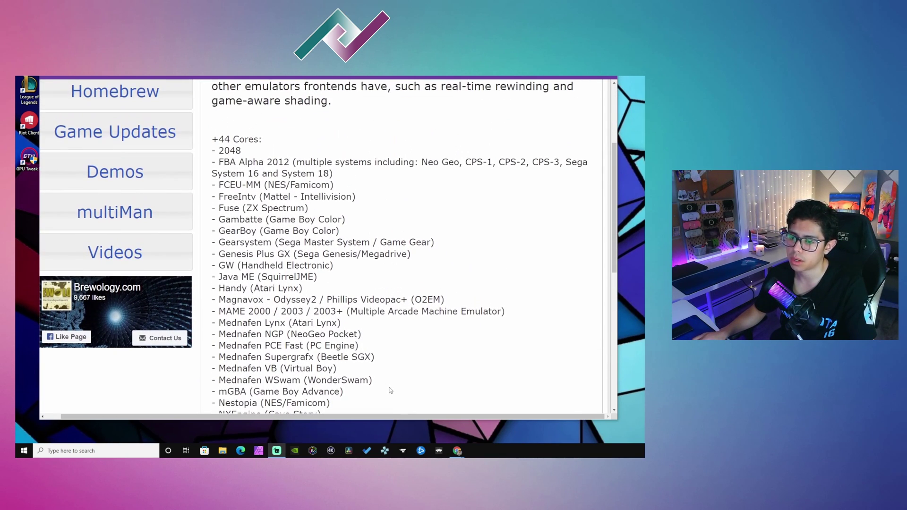
pyautogui.moveTo(359, 392); pyautogui.dragTo(249, 213)
pyautogui.scroll(2, 224, 211)
pyautogui.click(234, 211)
pyautogui.click(227, 223)
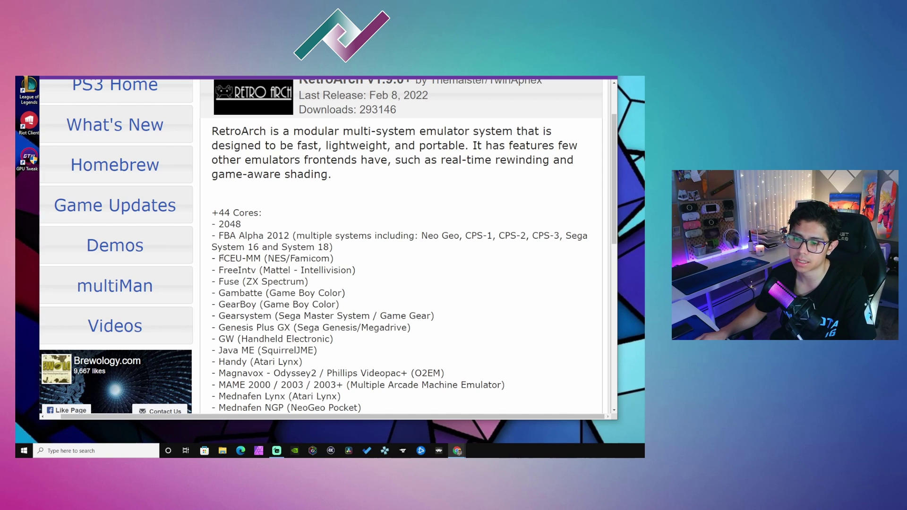
pyautogui.moveTo(221, 258); pyautogui.dragTo(264, 259)
pyautogui.scroll(-2, 261, 270)
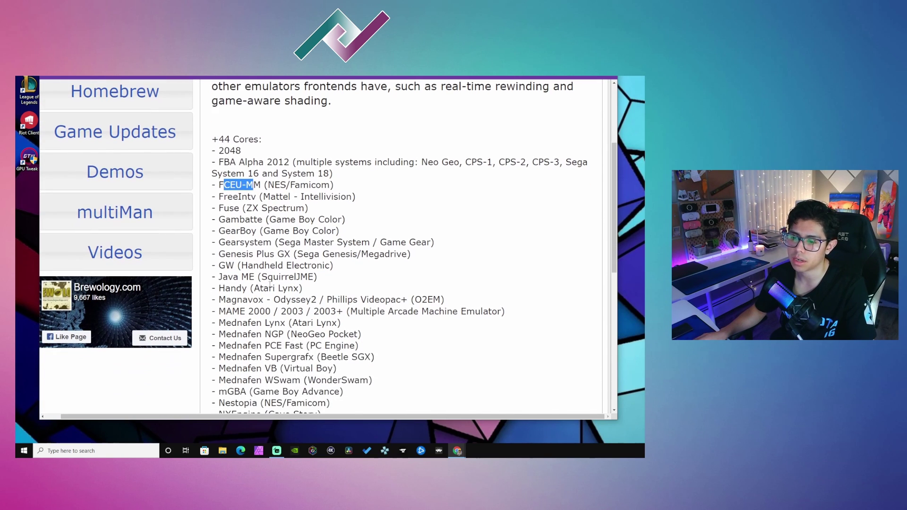
pyautogui.moveTo(343, 231); pyautogui.dragTo(219, 220)
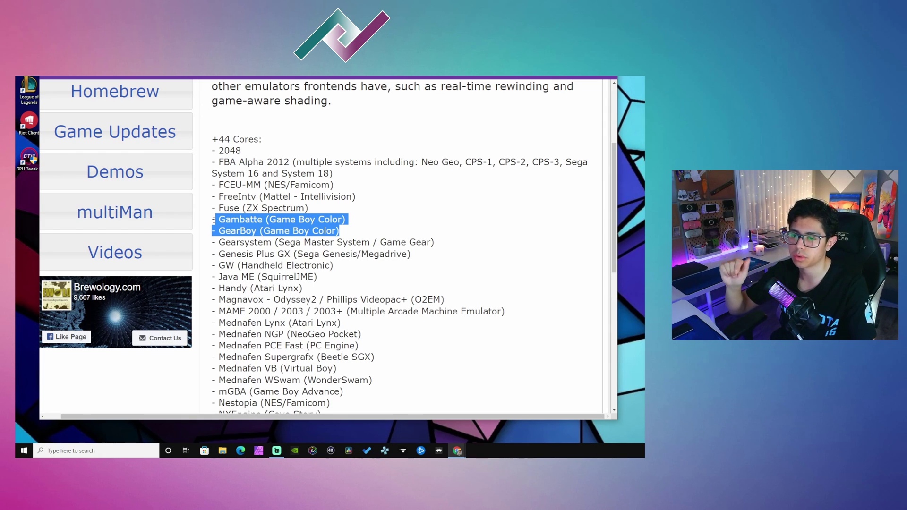
pyautogui.click(245, 217)
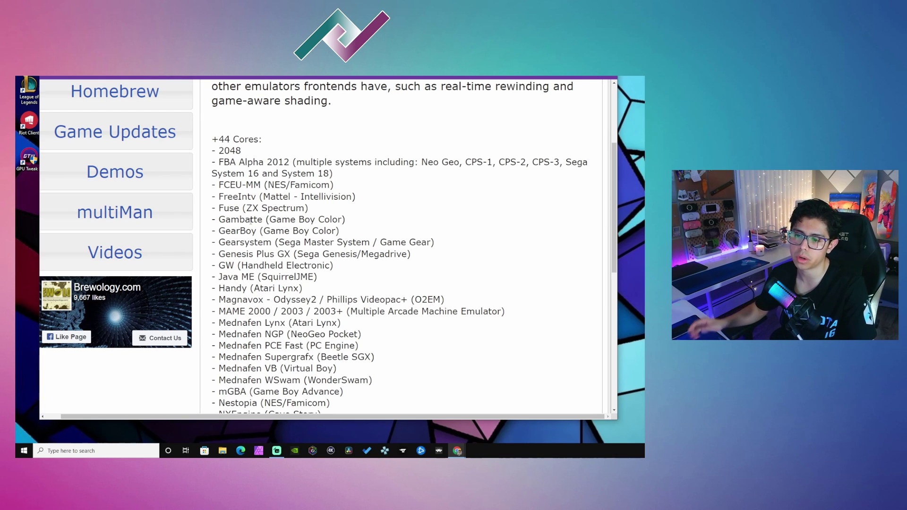
# - Download the CEX build of official RetroArch v1.9.0 from the links below the core list
pyautogui.scroll(-2, 251, 219)
pyautogui.scroll(-4, 293, 246)
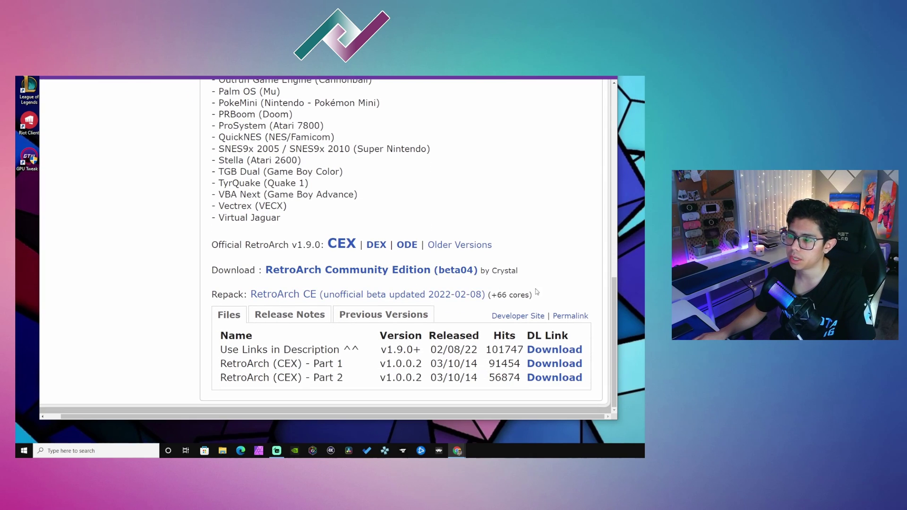
pyautogui.moveTo(511, 294); pyautogui.dragTo(262, 244)
pyautogui.click(331, 218)
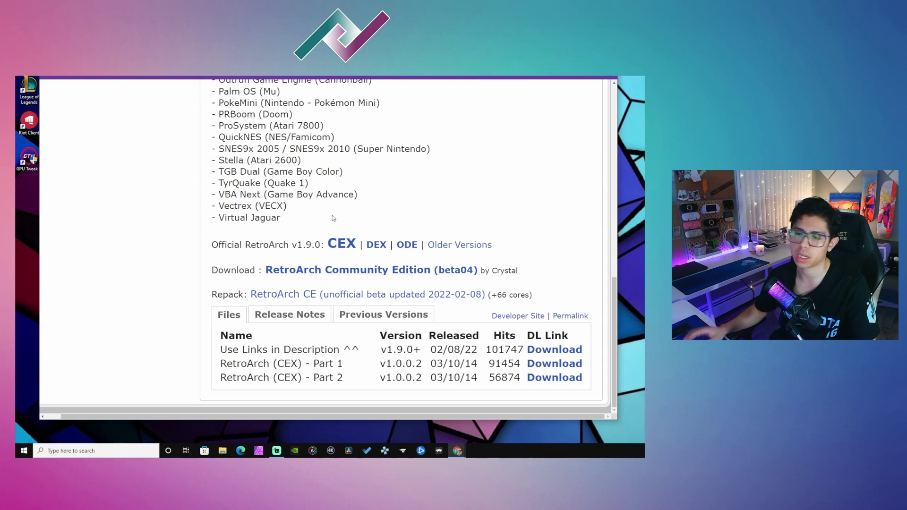
pyautogui.moveTo(213, 245); pyautogui.dragTo(304, 253)
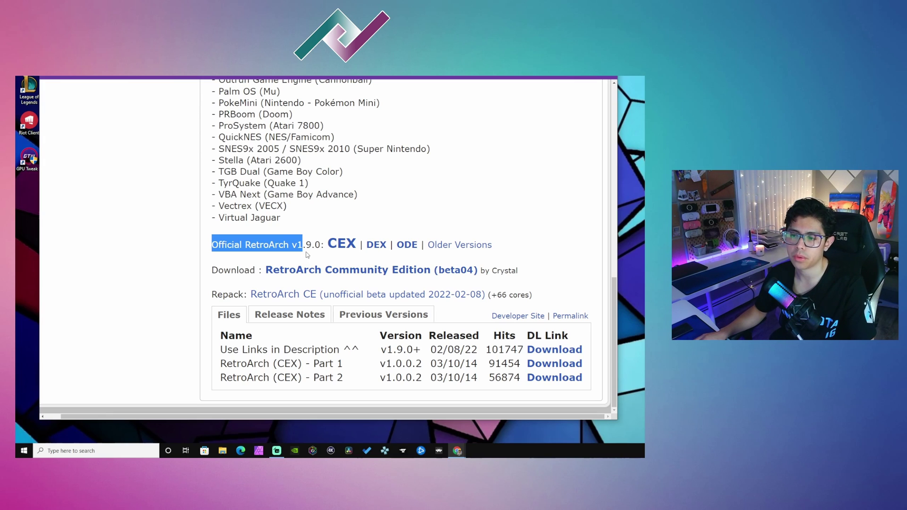
pyautogui.click(325, 255)
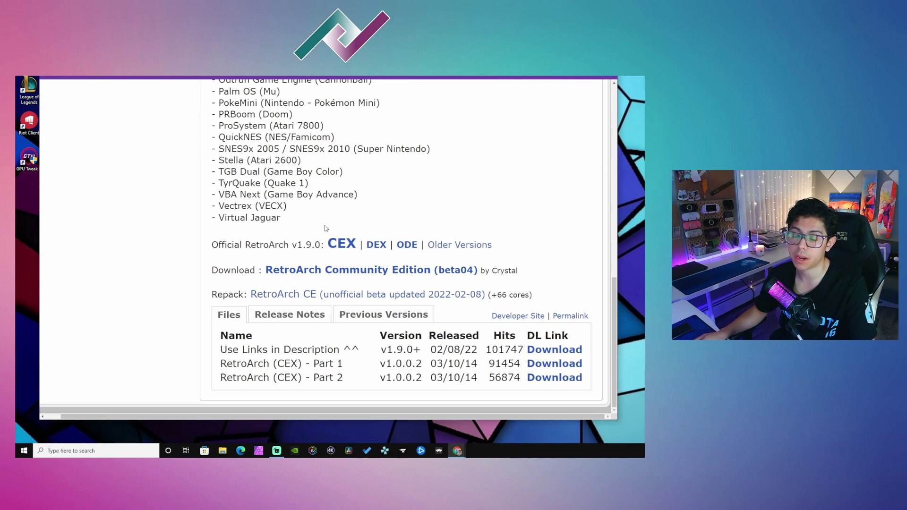
pyautogui.click(342, 249)
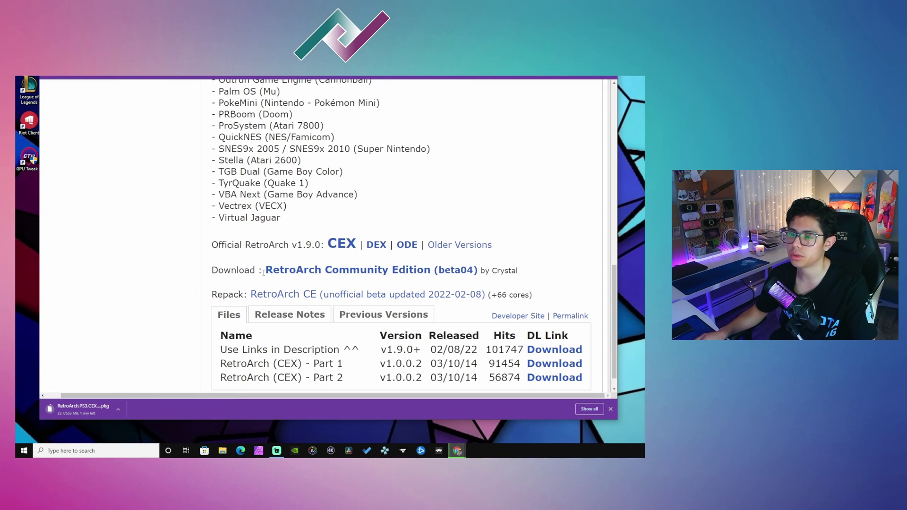
# - Examine the RetroArch Community Edition (beta04) link and the core count of the unofficial RetroArch CE repack
pyautogui.moveTo(263, 273); pyautogui.dragTo(467, 270)
pyautogui.click(506, 271)
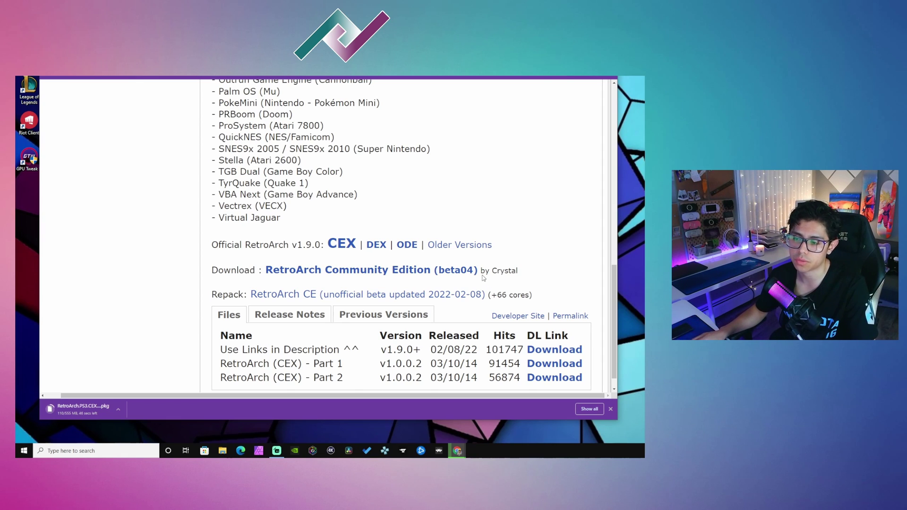
pyautogui.moveTo(503, 295); pyautogui.dragTo(520, 295)
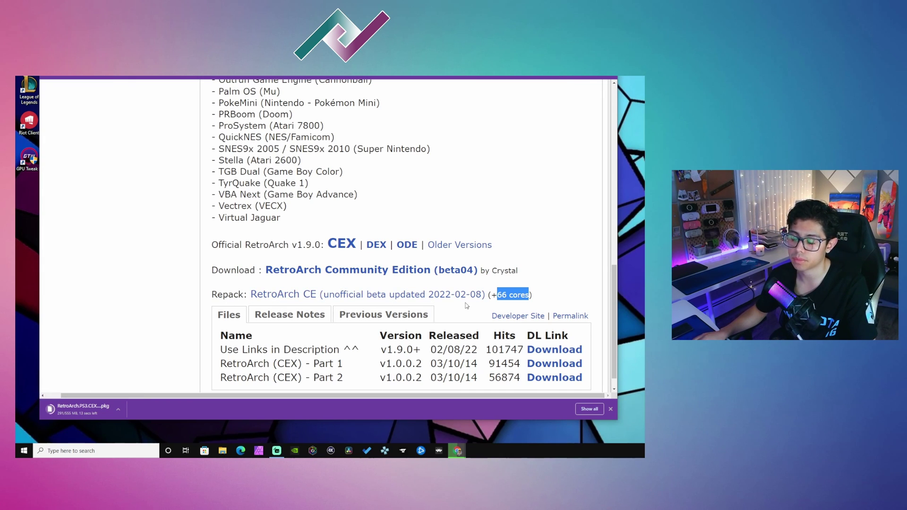
pyautogui.scroll(3, 467, 305)
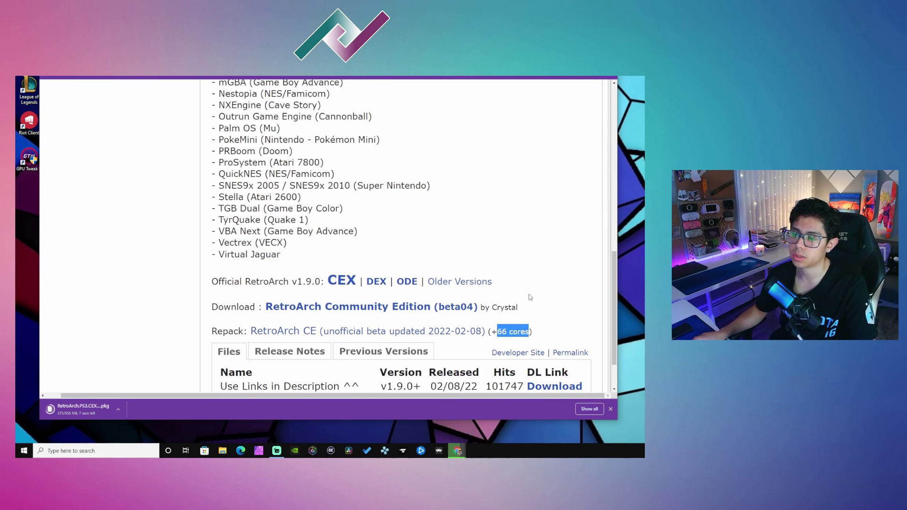
pyautogui.click(530, 321)
pyautogui.scroll(10, 518, 308)
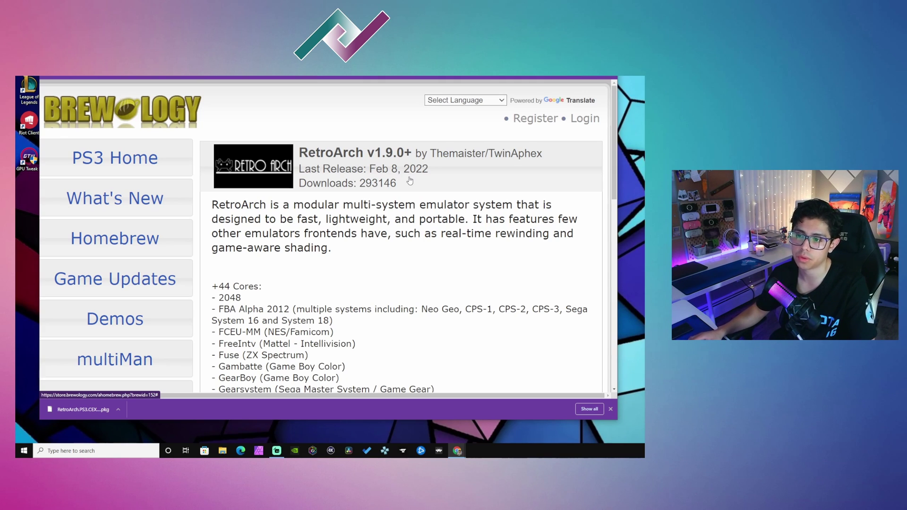
# - Review the whole RetroArch page again, from the release details to the download links and supported cores
pyautogui.scroll(-1, 154, 178)
pyautogui.scroll(1, 421, 308)
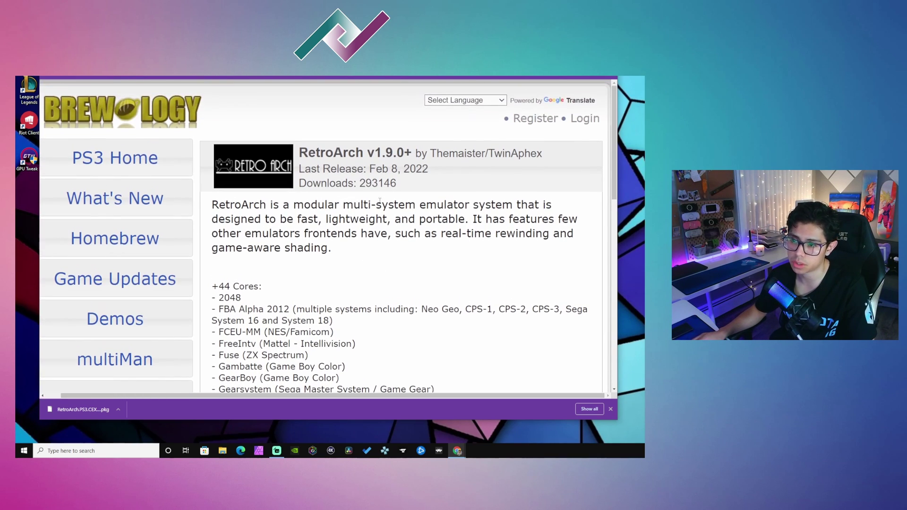
pyautogui.scroll(-12, 422, 308)
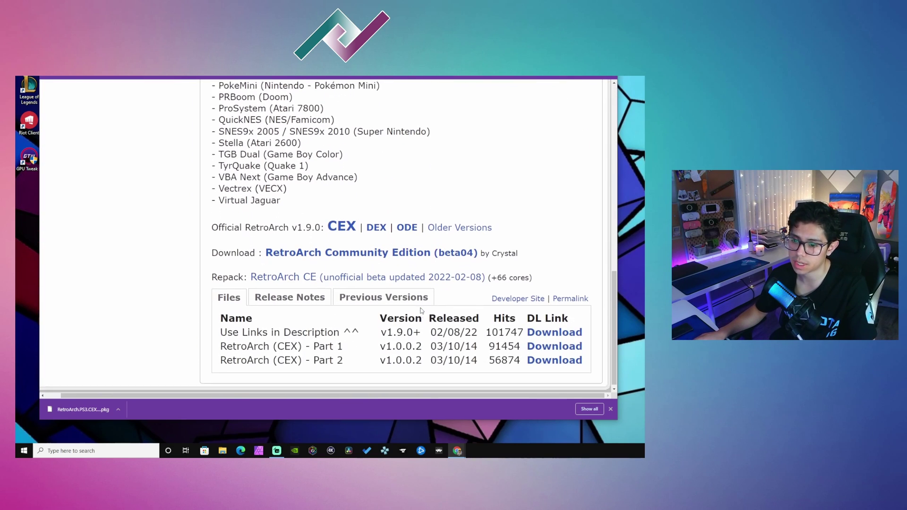
pyautogui.scroll(2, 420, 310)
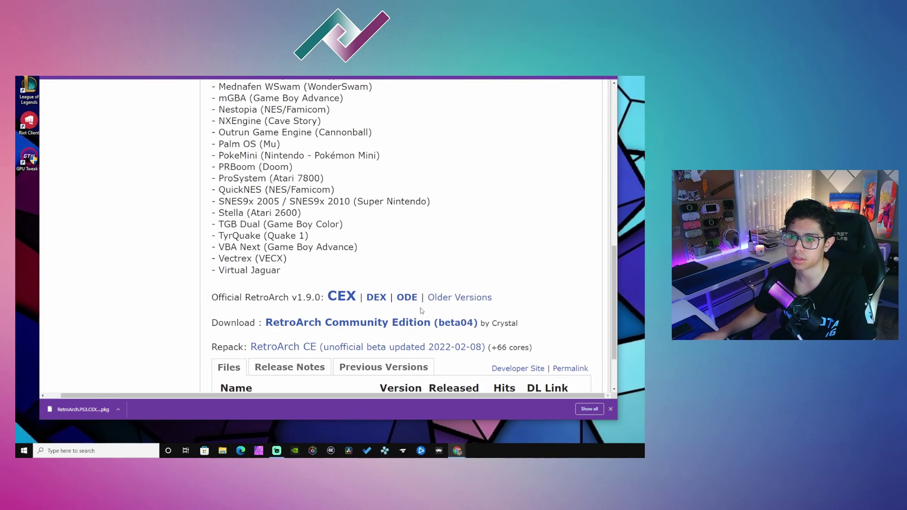
pyautogui.scroll(1, 421, 310)
pyautogui.moveTo(297, 309); pyautogui.dragTo(255, 235)
pyautogui.scroll(3, 255, 235)
pyautogui.click(326, 280)
pyautogui.scroll(3, 325, 280)
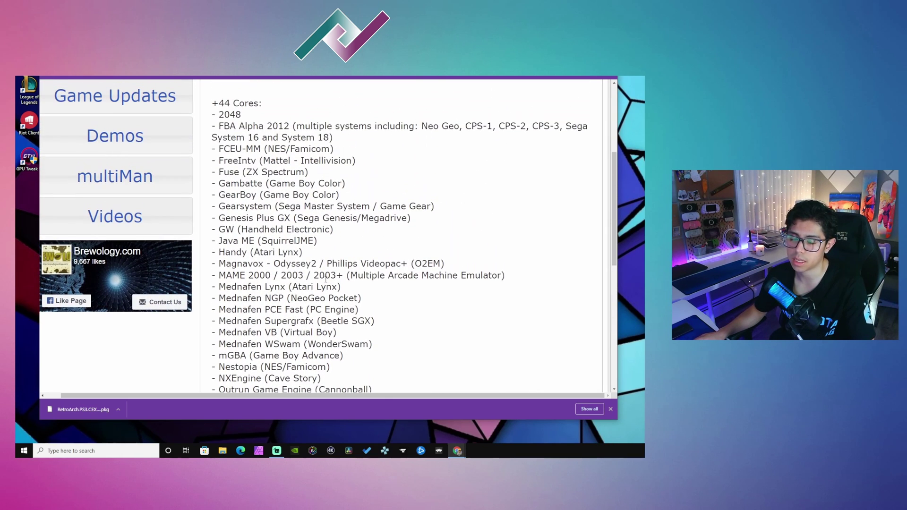
# - Show the downloaded RetroArch package in its Downloads folder and place the USB Drive (G:) window beside it
pyautogui.click(118, 409)
pyautogui.click(75, 377)
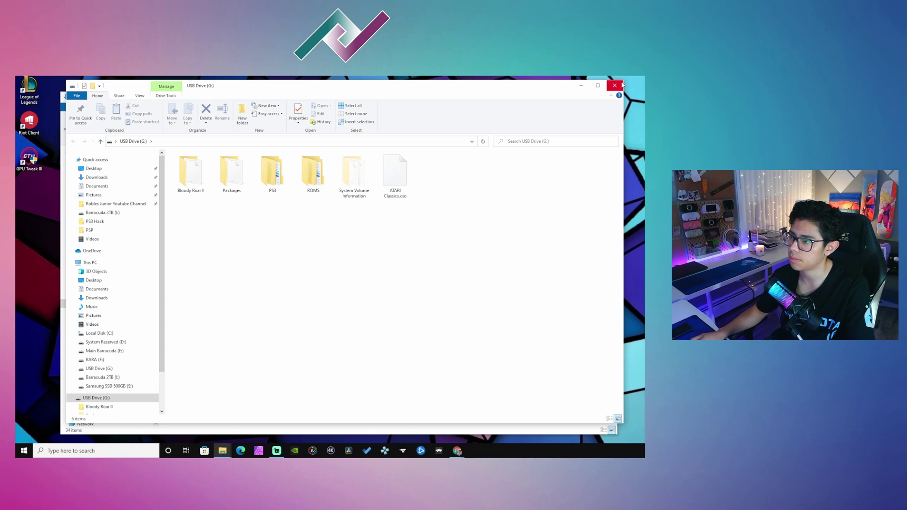
pyautogui.moveTo(624, 79); pyautogui.dragTo(545, 137)
pyautogui.moveTo(443, 154); pyautogui.dragTo(527, 138)
pyautogui.moveTo(349, 130); pyautogui.dragTo(526, 145)
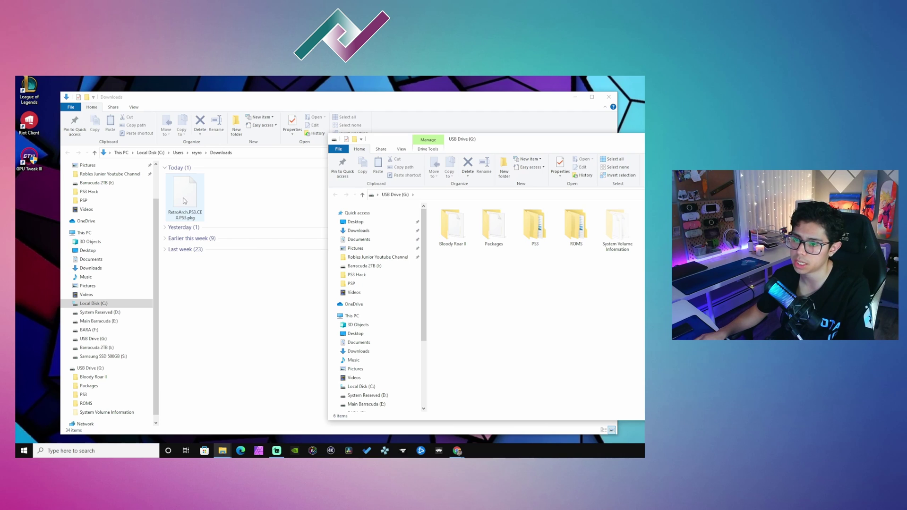
# - Copy the RetroArch PS3 CEX .pkg file from Downloads into the USB drive's Packages folder, keeping the copy progress window out of the way
pyautogui.moveTo(185, 201); pyautogui.dragTo(472, 230)
pyautogui.moveTo(629, 92); pyautogui.dragTo(363, 183)
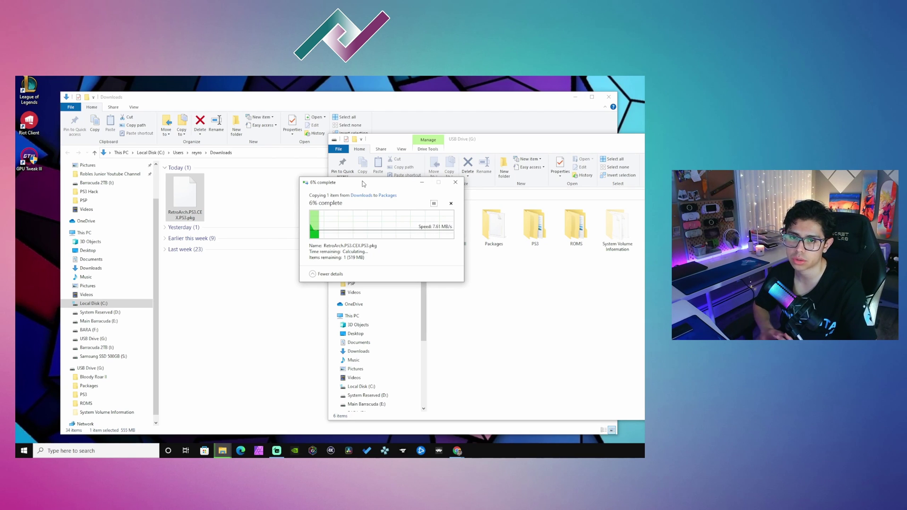
pyautogui.moveTo(363, 183); pyautogui.dragTo(172, 162)
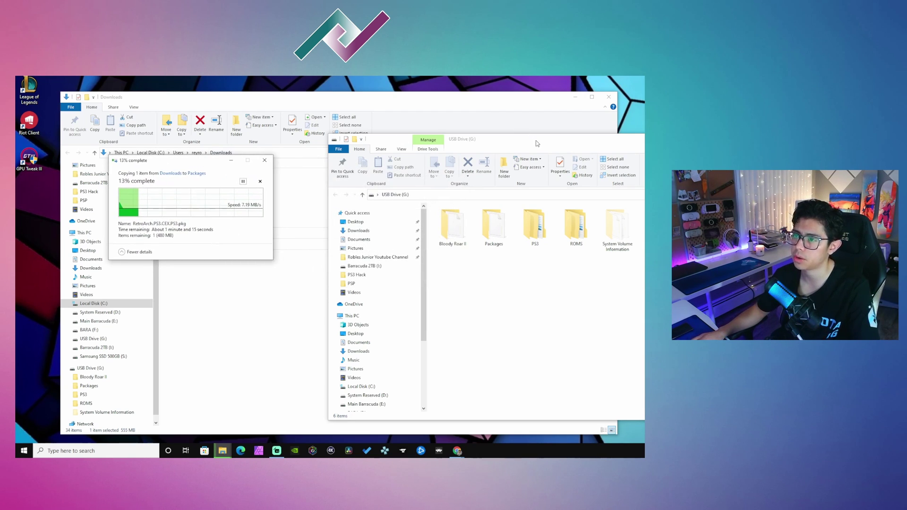
# - Check the size and contents of the ROMS folder on the USB drive in its properties
pyautogui.moveTo(537, 143); pyautogui.dragTo(395, 126)
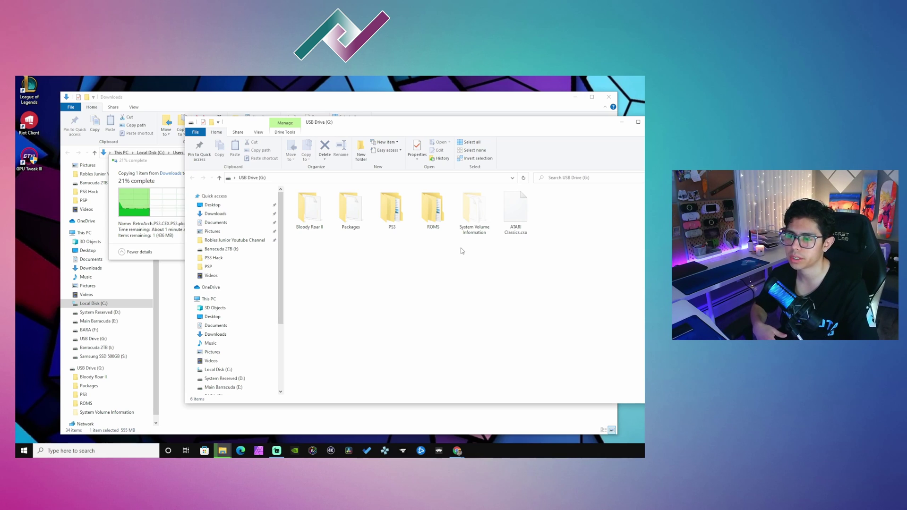
pyautogui.rightClick(441, 220)
pyautogui.click(451, 357)
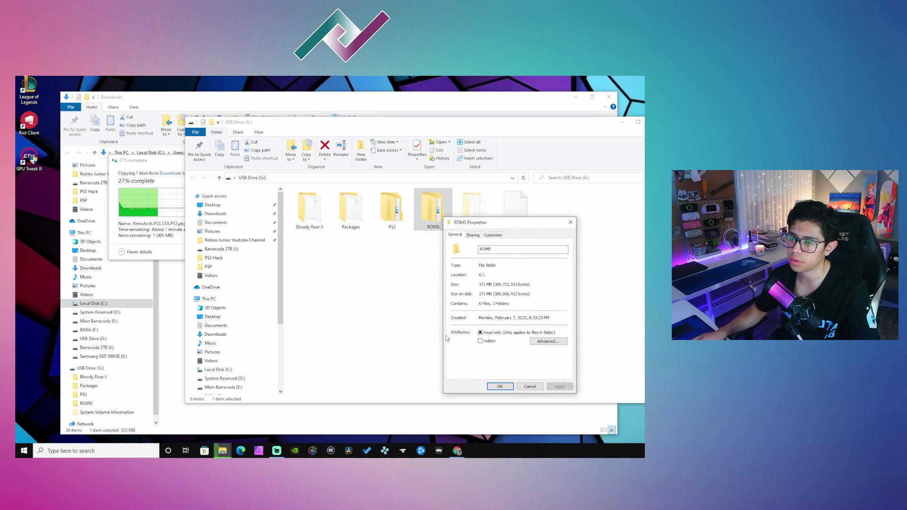
pyautogui.moveTo(513, 225); pyautogui.dragTo(484, 182)
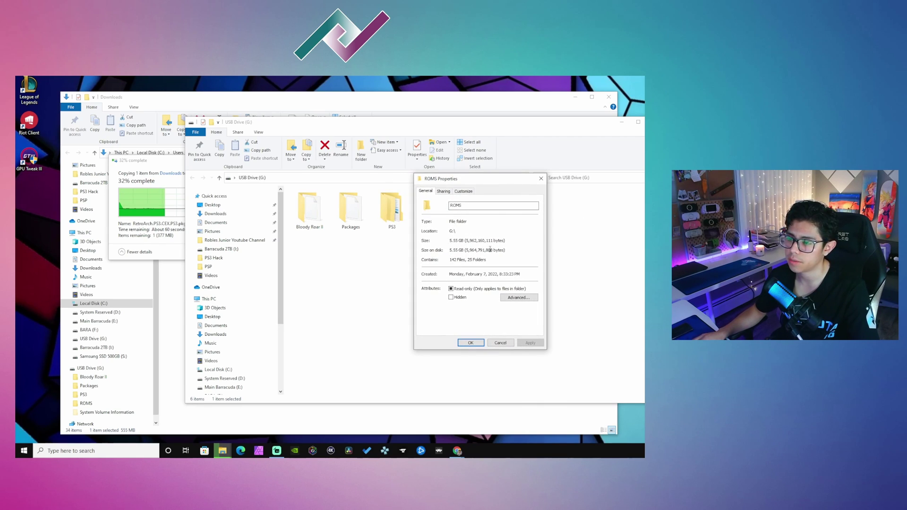
pyautogui.click(477, 345)
# - Look through the GB Roms, GBA and GBC Roms subfolders inside the USB drive's ROMS folder
pyautogui.doubleClick(433, 210)
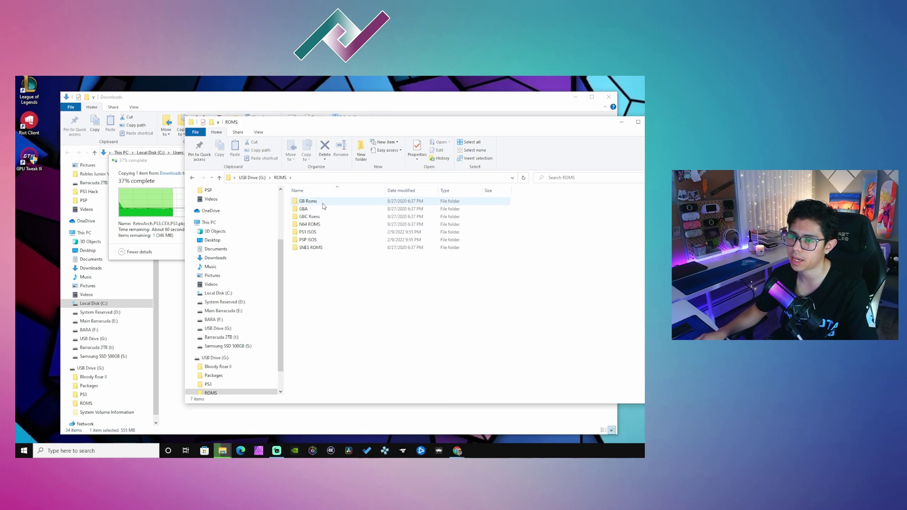
pyautogui.doubleClick(323, 204)
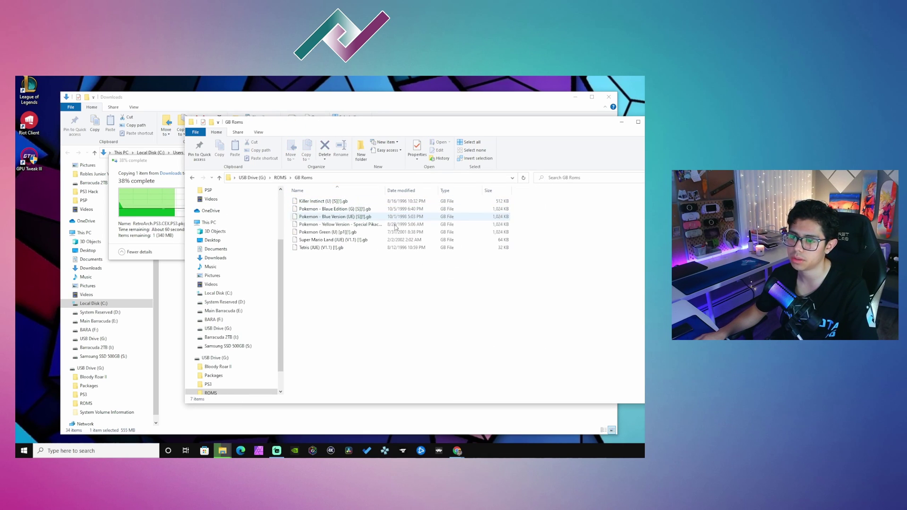
pyautogui.click(280, 178)
pyautogui.doubleClick(309, 209)
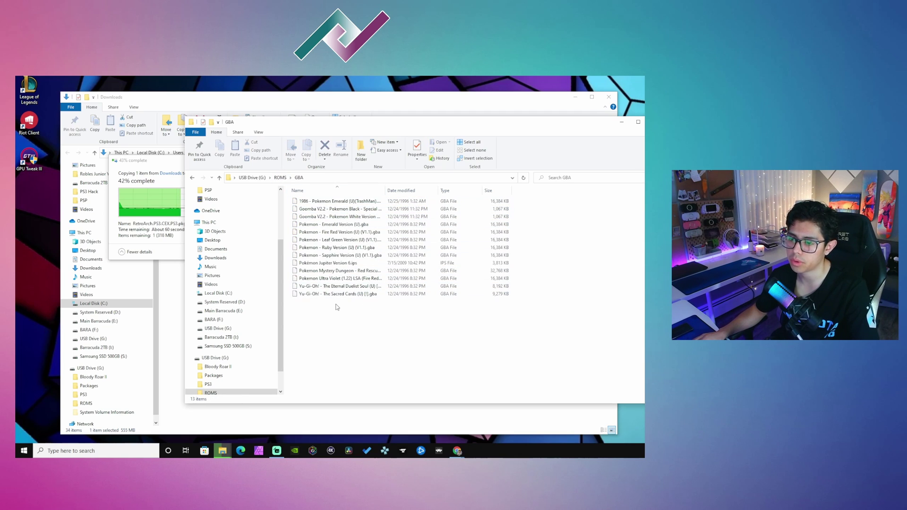
pyautogui.click(280, 178)
pyautogui.click(318, 218)
pyautogui.doubleClick(317, 217)
pyautogui.moveTo(340, 305); pyautogui.dragTo(315, 196)
pyautogui.click(280, 178)
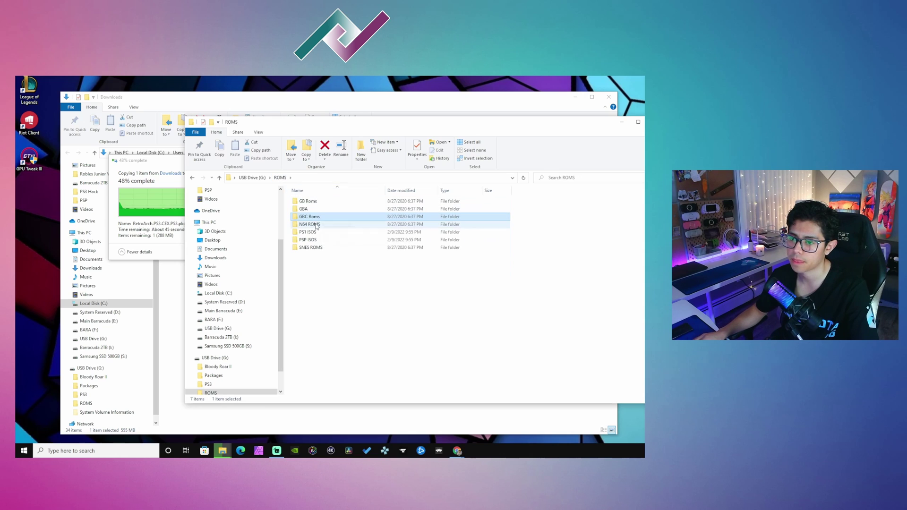
# - Inspect the game files in the N64 ROMS, PS1 ISOS and PSP ISOS subfolders
pyautogui.click(318, 225)
pyautogui.doubleClick(317, 224)
pyautogui.moveTo(384, 264); pyautogui.dragTo(286, 182)
pyautogui.click(280, 178)
pyautogui.click(321, 232)
pyautogui.doubleClick(322, 232)
pyautogui.moveTo(398, 369); pyautogui.dragTo(347, 204)
pyautogui.click(280, 178)
pyautogui.click(312, 239)
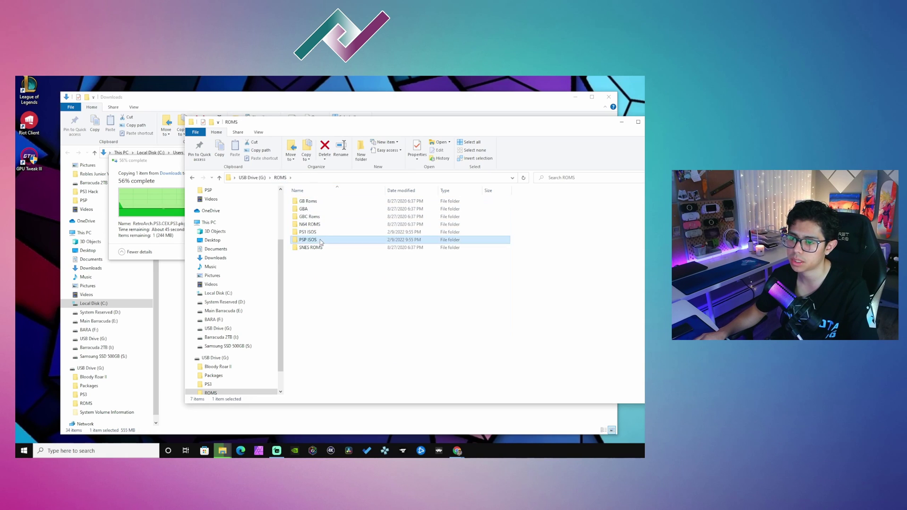
pyautogui.doubleClick(312, 240)
pyautogui.click(336, 203)
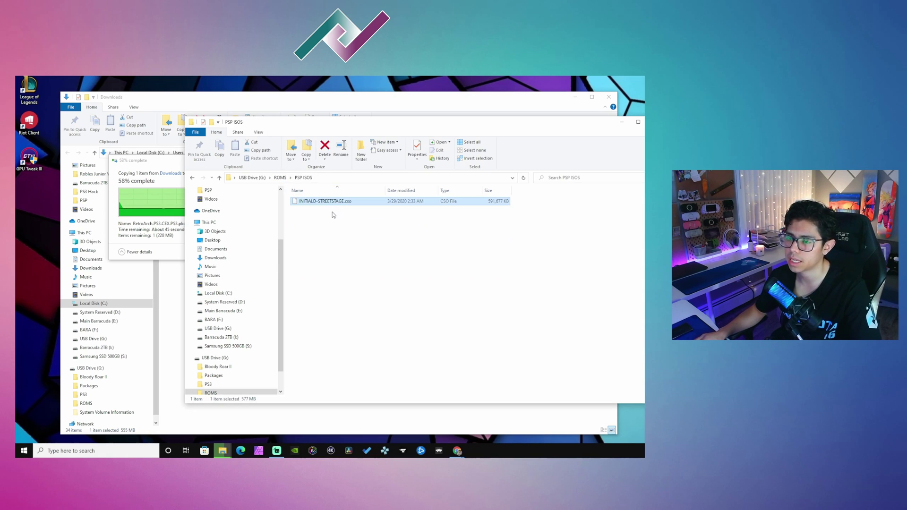
# - Look through the game files in the SNES ROMS subfolder, ending back at the USB drive's root
pyautogui.click(334, 215)
pyautogui.click(280, 178)
pyautogui.click(311, 248)
pyautogui.doubleClick(312, 248)
pyautogui.scroll(-3, 568, 308)
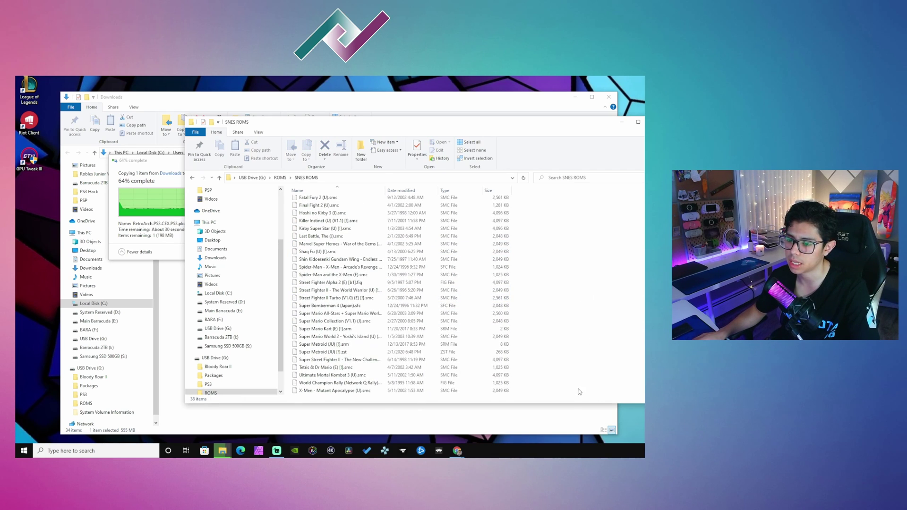
pyautogui.moveTo(578, 391); pyautogui.dragTo(302, 219)
pyautogui.scroll(4, 303, 220)
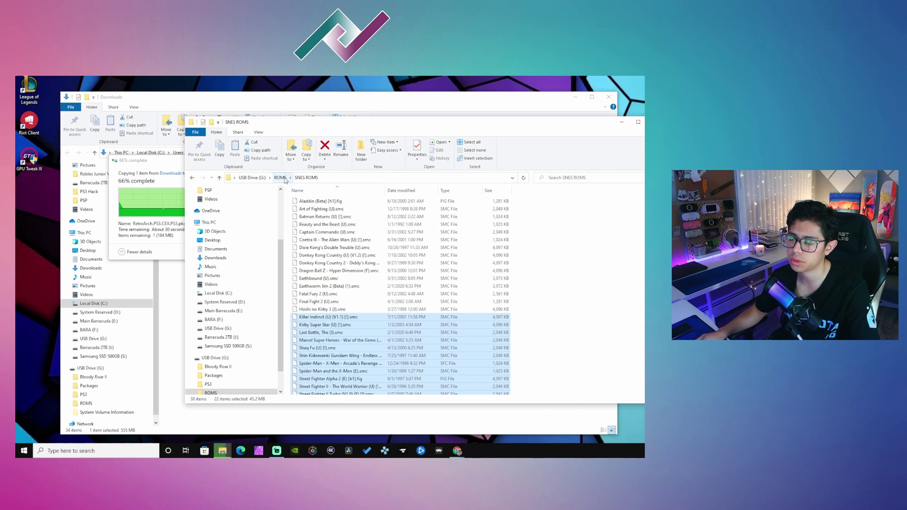
pyautogui.click(285, 179)
pyautogui.click(425, 270)
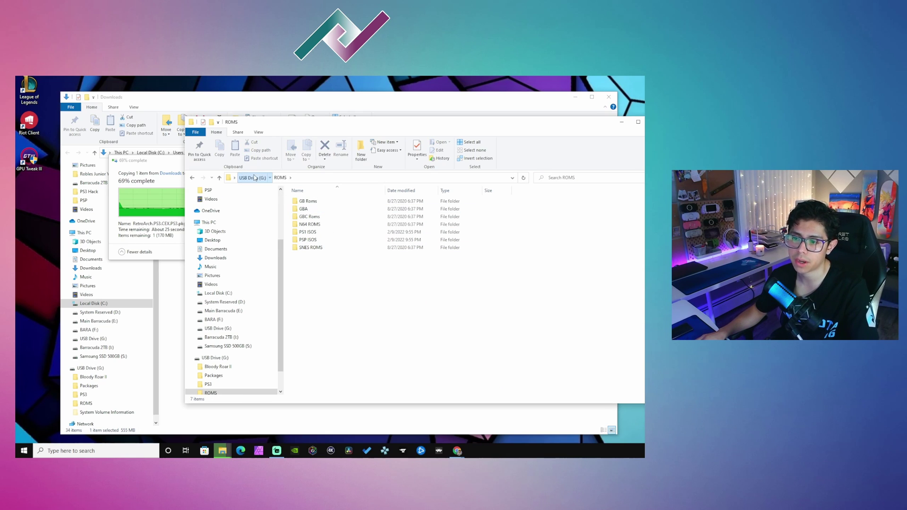
pyautogui.click(257, 178)
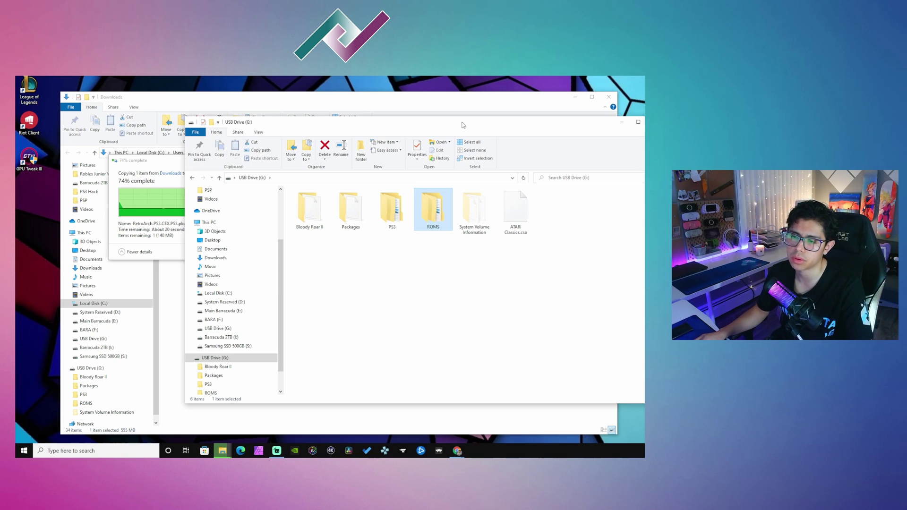
# - Close the Downloads window, keeping only the USB drive window open and moved clear of the screen edge
pyautogui.moveTo(463, 125); pyautogui.dragTo(440, 126)
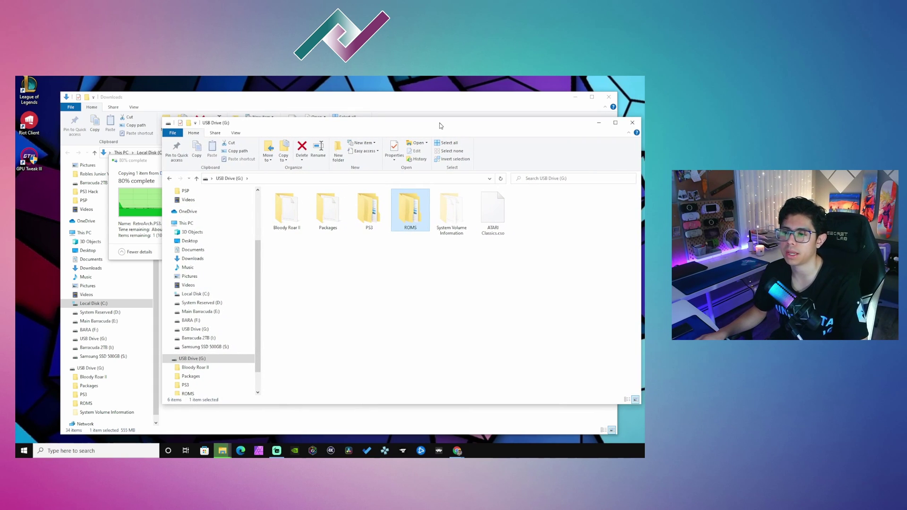
pyautogui.moveTo(439, 126); pyautogui.dragTo(442, 125)
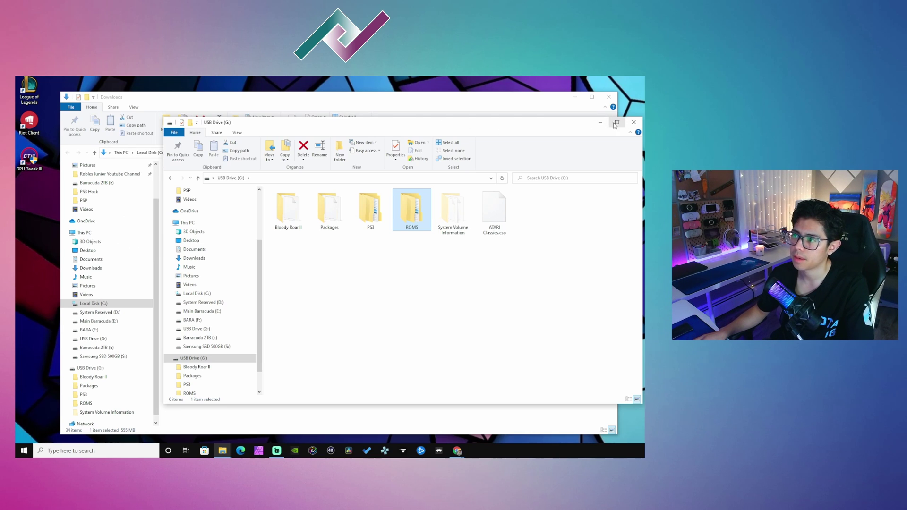
pyautogui.moveTo(609, 126); pyautogui.dragTo(602, 126)
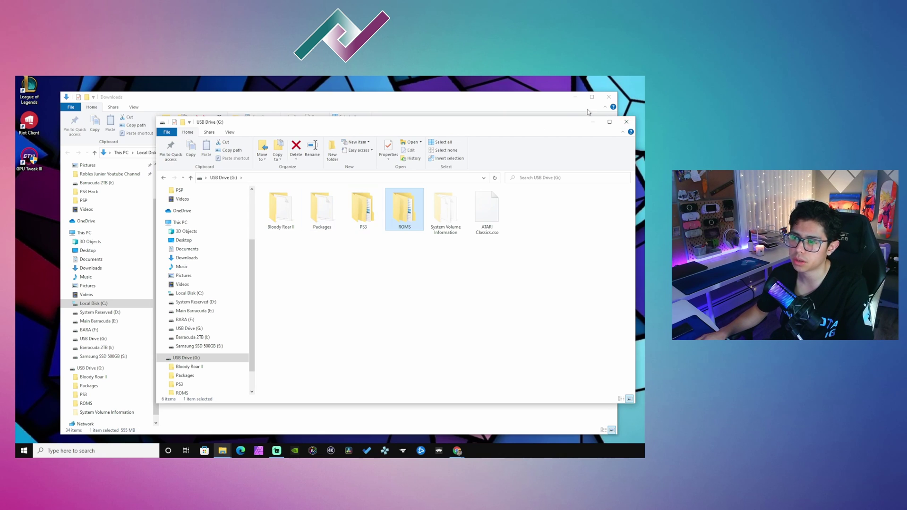
pyautogui.click(548, 104)
pyautogui.click(608, 96)
pyautogui.moveTo(566, 132); pyautogui.dragTo(545, 131)
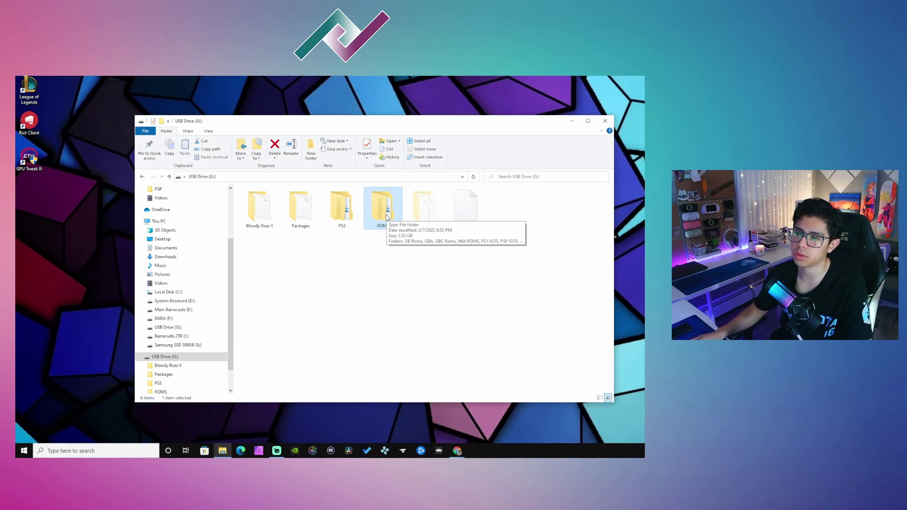
pyautogui.moveTo(415, 128); pyautogui.dragTo(390, 131)
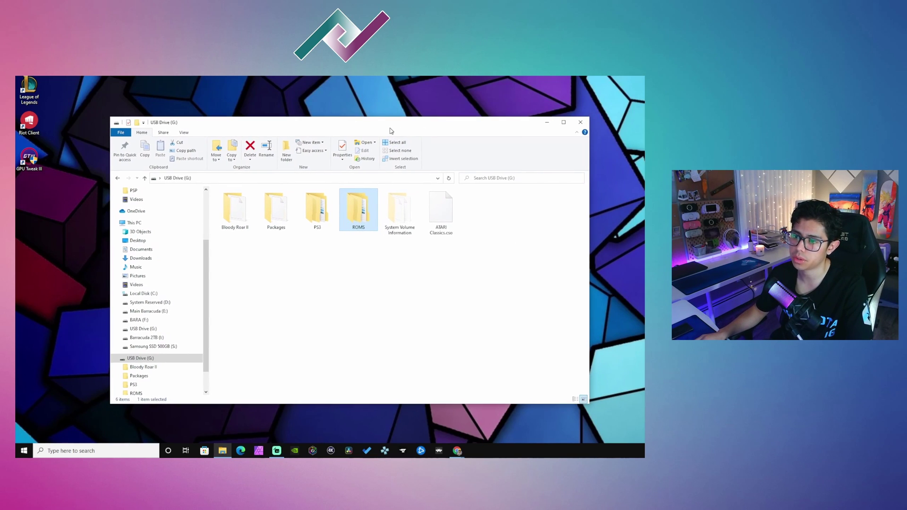
# - Look over the console subfolders in the USB drive's ROMS folder, shown as large icons
pyautogui.doubleClick(359, 214)
pyautogui.click(584, 399)
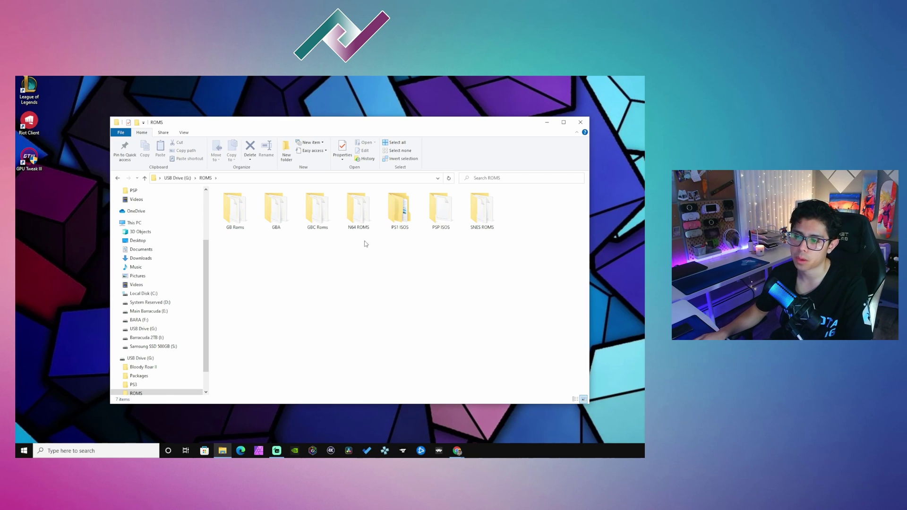
pyautogui.click(358, 222)
pyautogui.click(259, 225)
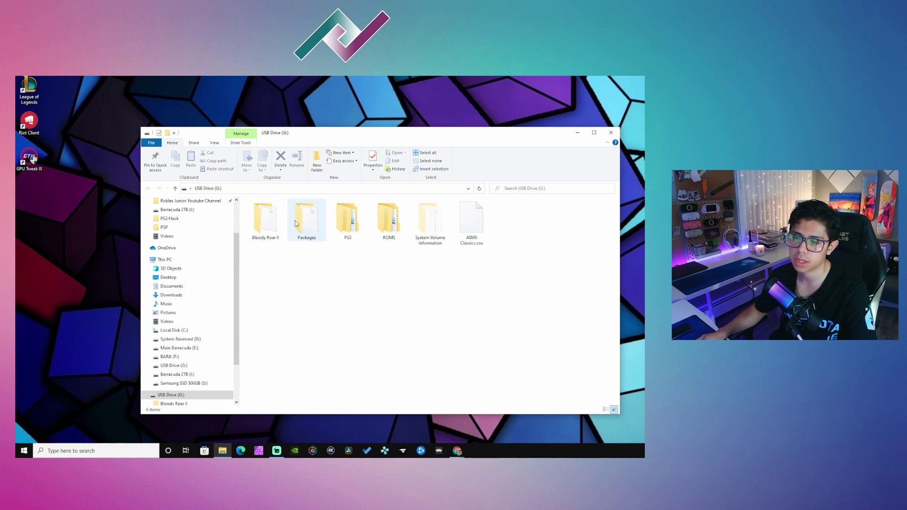
# - Check the package files in the USB drive's Packages folder, shown as large icons, and return to the drive's root
pyautogui.rightClick(341, 272)
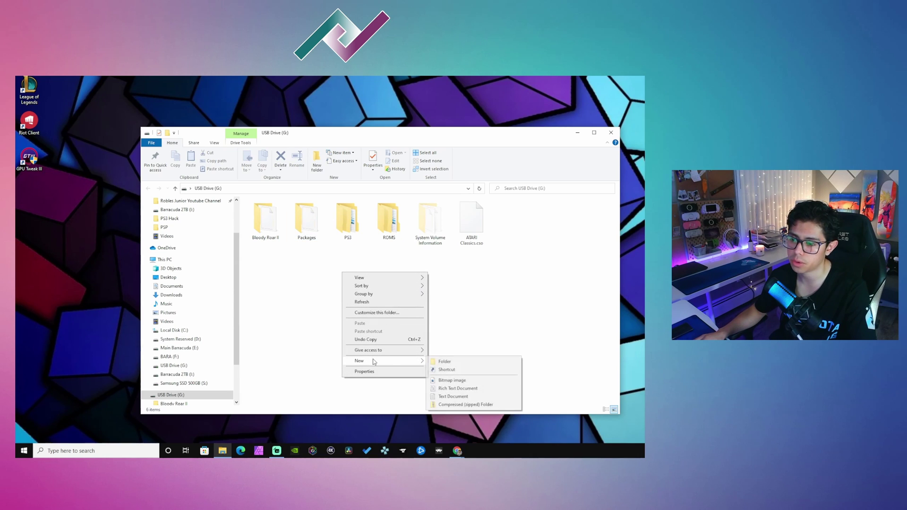
pyautogui.click(320, 260)
pyautogui.doubleClick(306, 218)
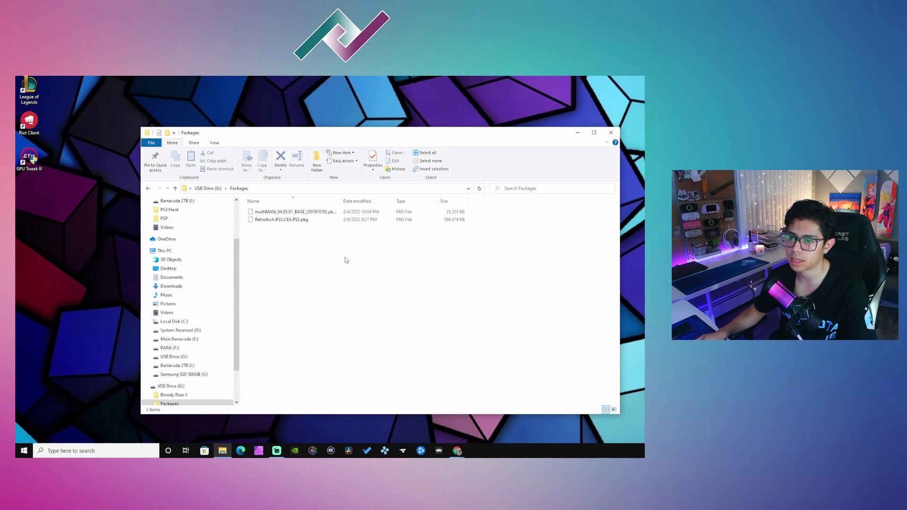
pyautogui.click(614, 410)
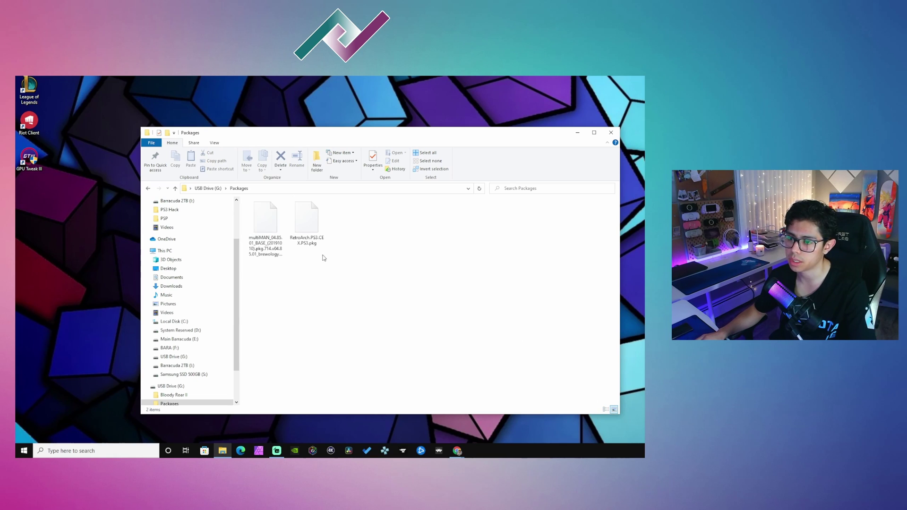
pyautogui.click(214, 188)
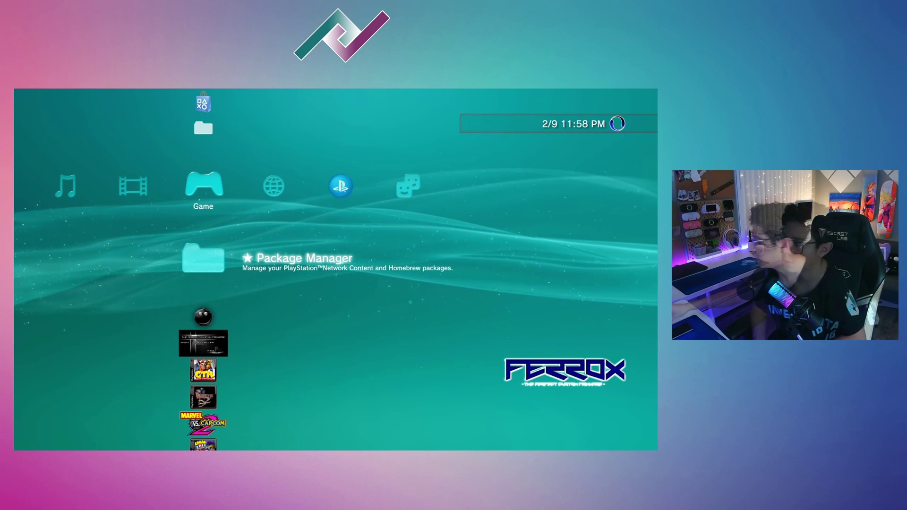
# - On the PS3, install RetroArch.PS3.CEX.PS3.pkg from the storage device's Package Directory through Package Manager and return to the Game list
pyautogui.press('Down')
pyautogui.press('Up')
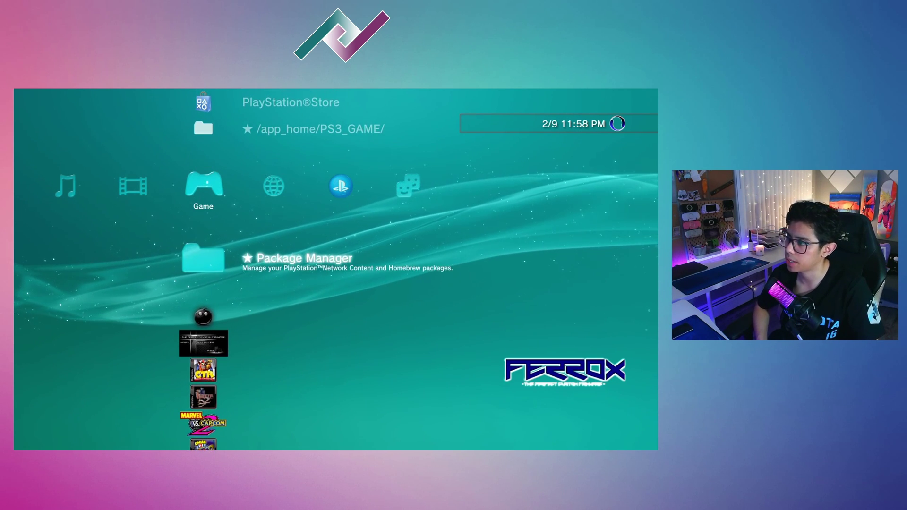
pyautogui.press('Return')
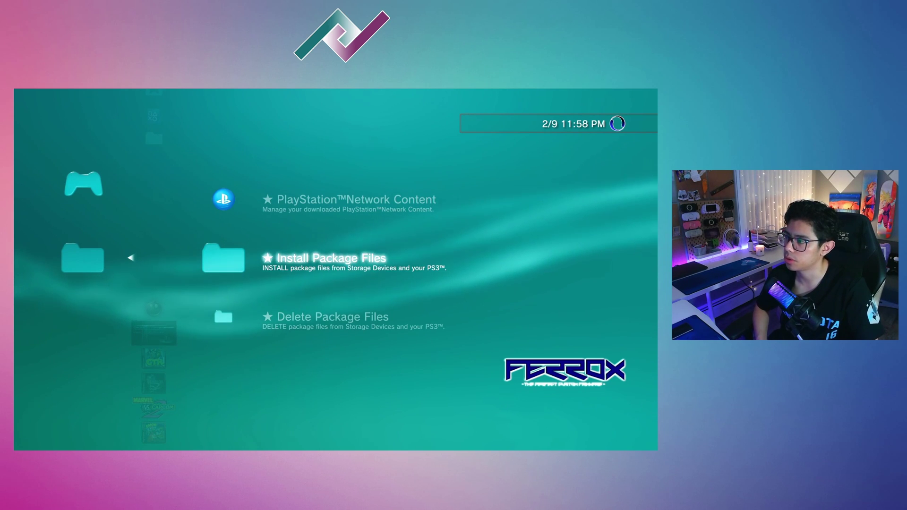
pyautogui.press('Return')
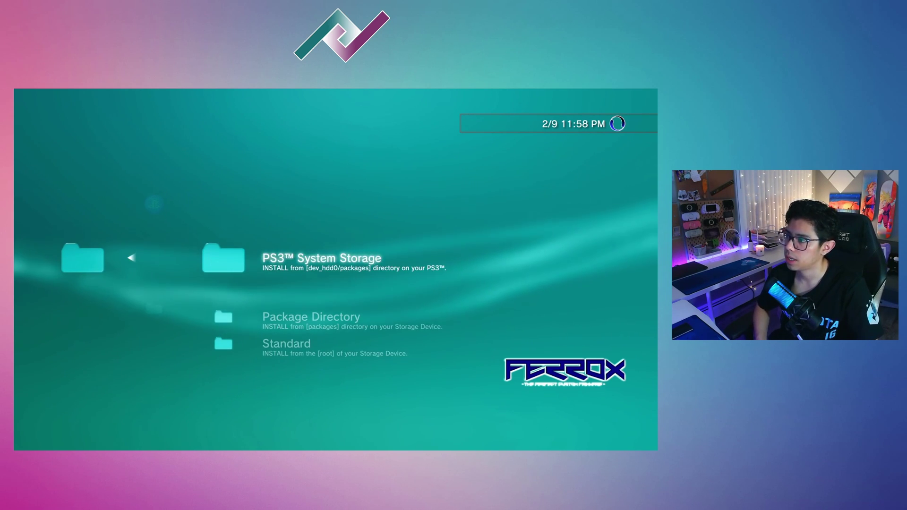
pyautogui.press('Down')
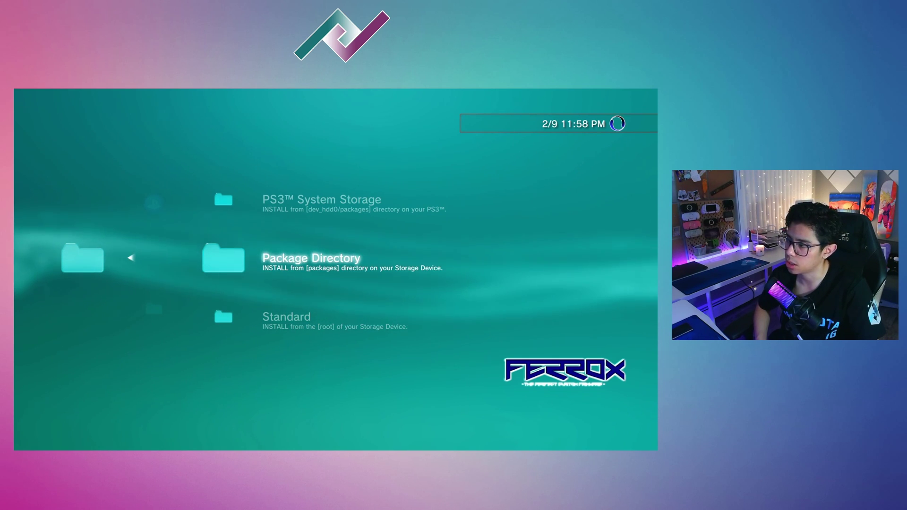
pyautogui.press('Return')
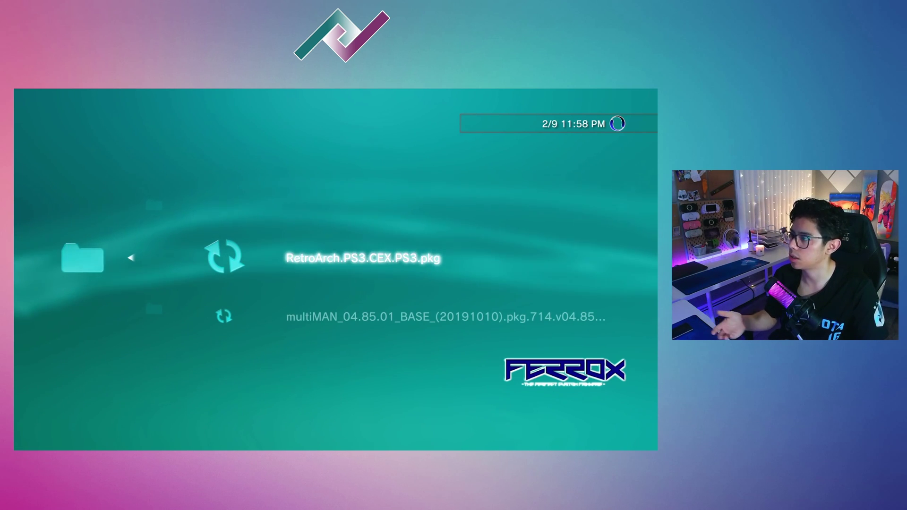
pyautogui.press('Return')
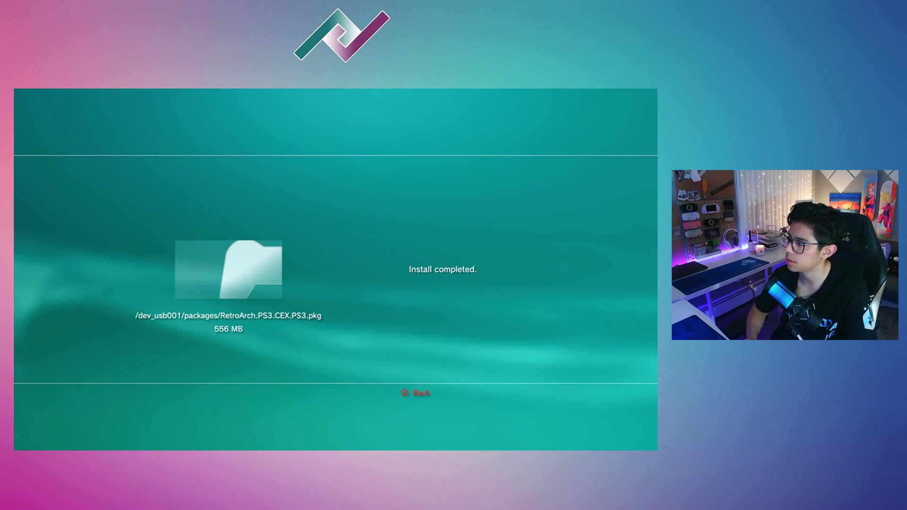
pyautogui.press('Escape')
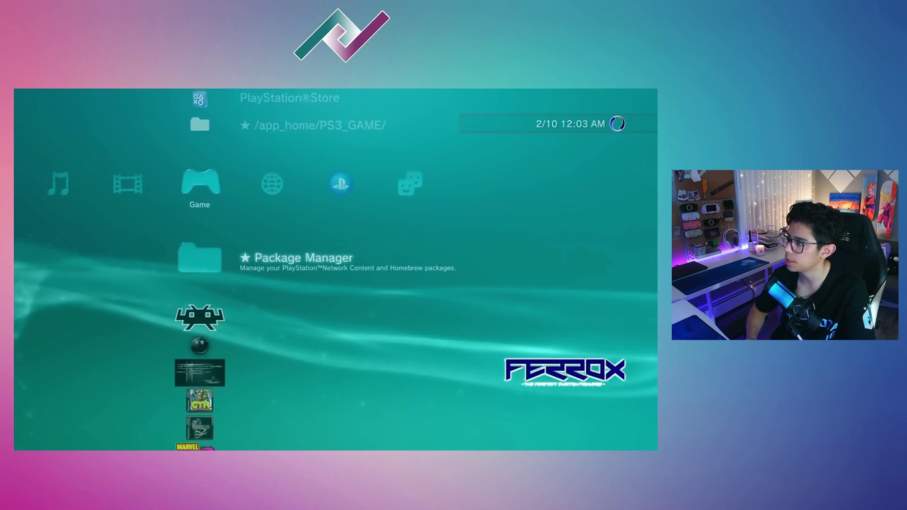
# - Launch RetroArch PS3 from the PS3's Game list
pyautogui.press('Down')
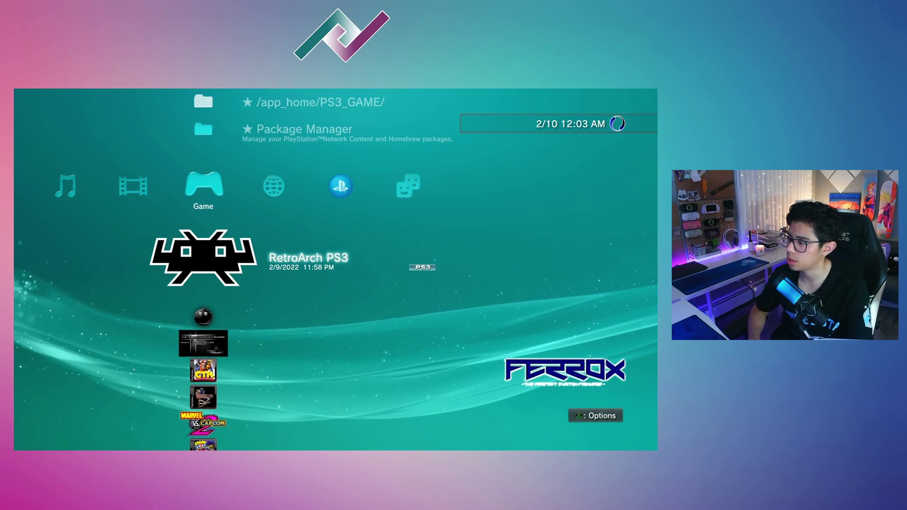
pyautogui.press('Up')
pyautogui.press('Up')
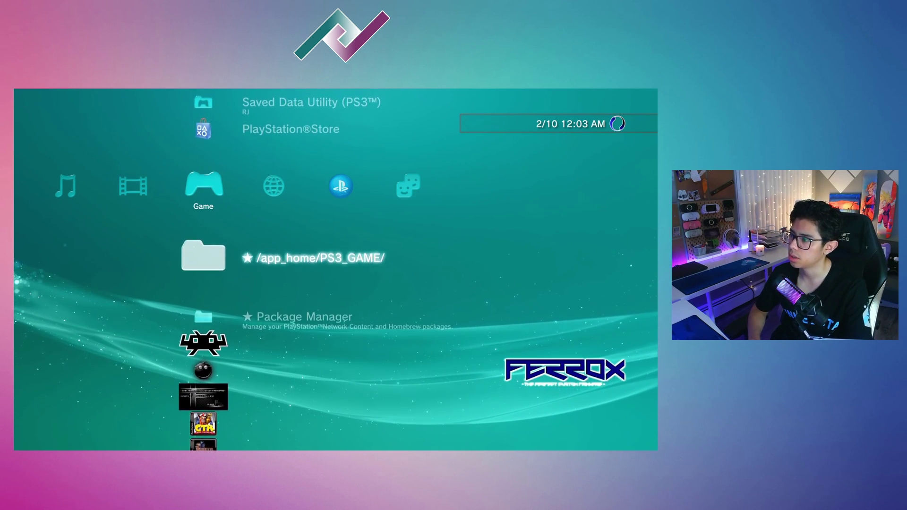
pyautogui.press('Down')
pyautogui.press('Down')
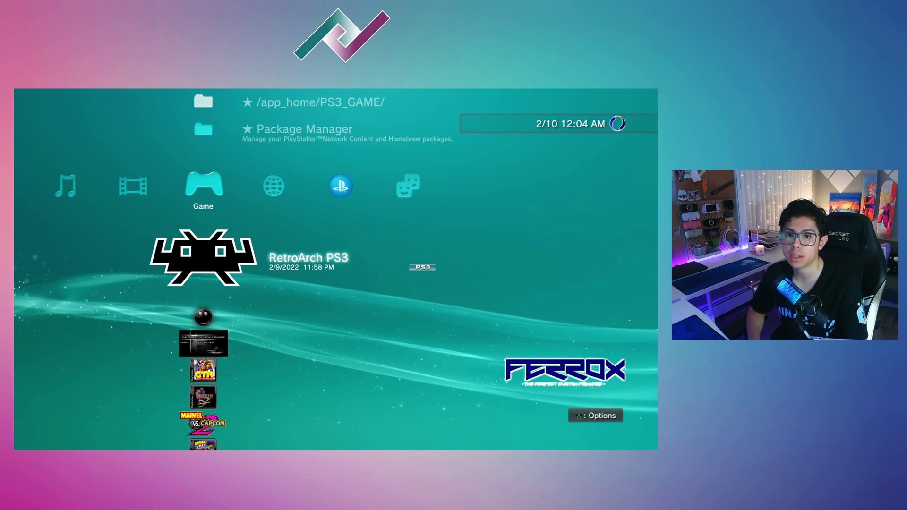
pyautogui.press('Return')
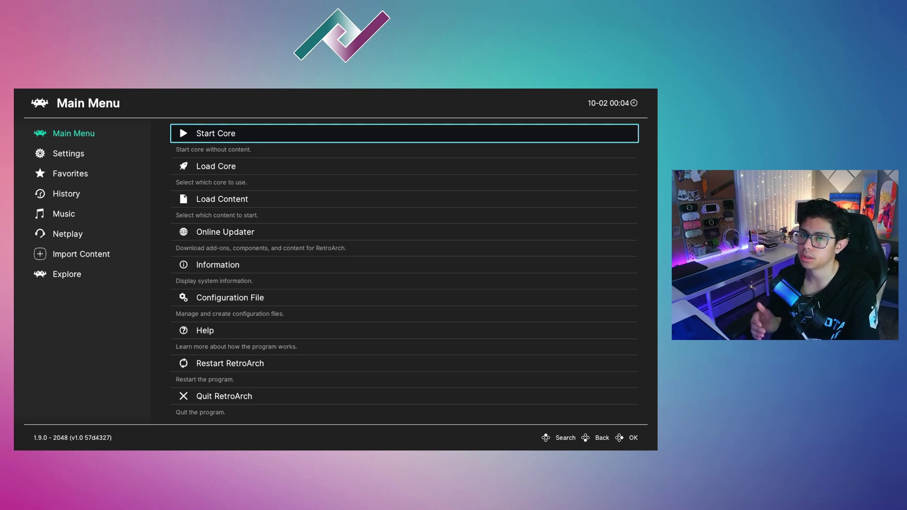
# - Open RetroArch's Online Updater
pyautogui.press('Down')
pyautogui.press('Down')
pyautogui.press('Down')
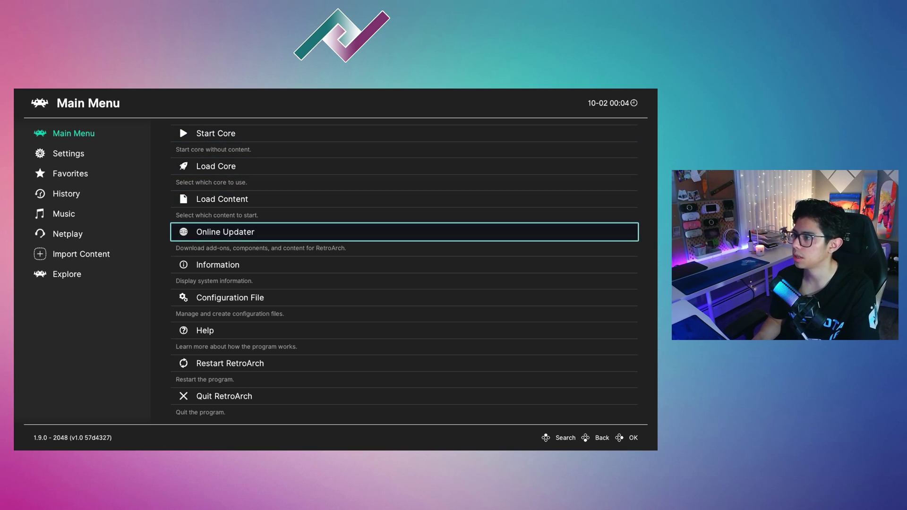
pyautogui.press('Return')
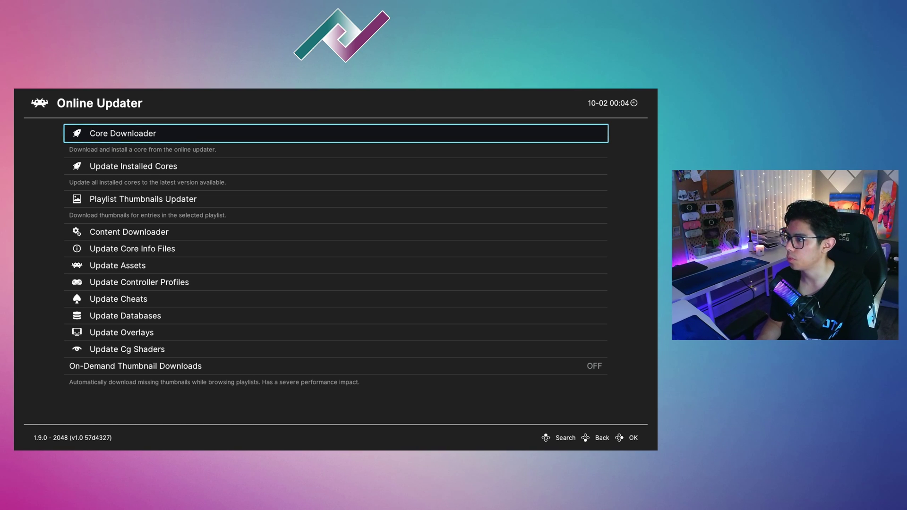
# - Review the Online Updater's update options, from Update Core Info Files through Update Cg Shaders
pyautogui.press('Down')
pyautogui.press('Down')
pyautogui.press('Down')
pyautogui.press('Down')
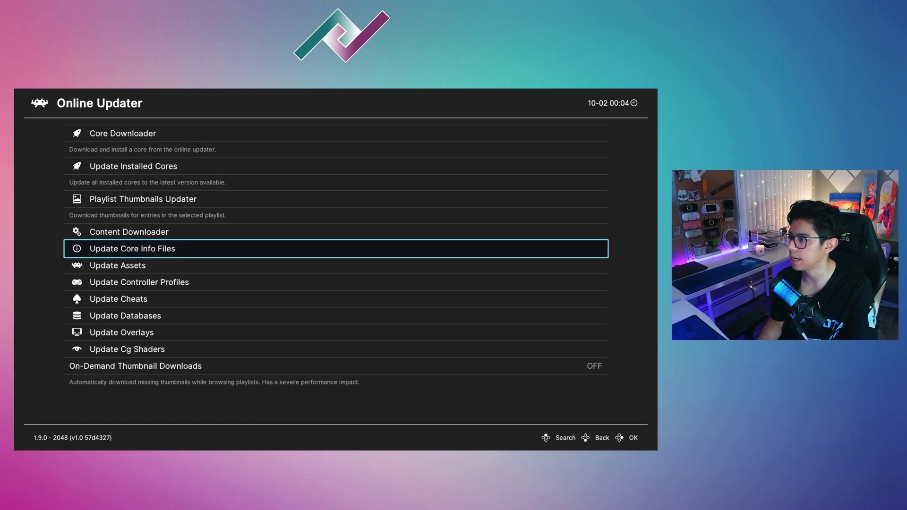
pyautogui.press('Down')
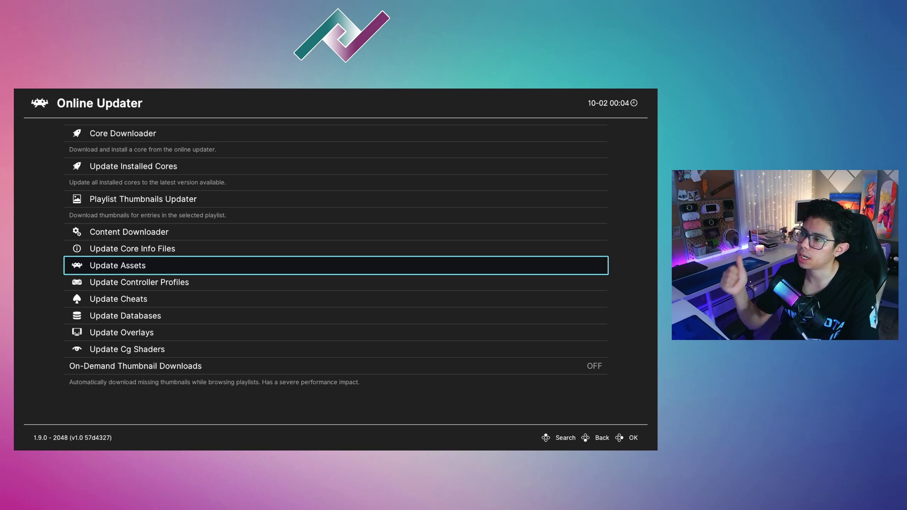
pyautogui.press('Down')
pyautogui.press('Down')
pyautogui.press('Down')
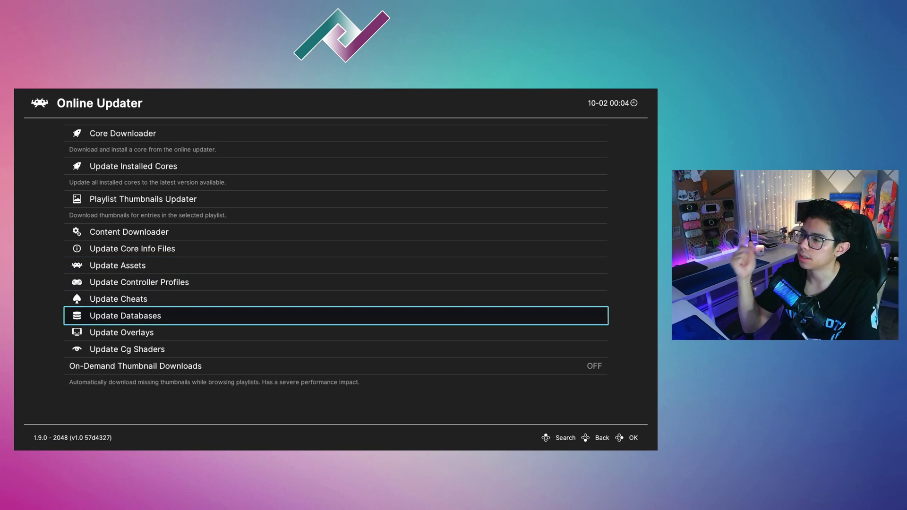
pyautogui.press('Down')
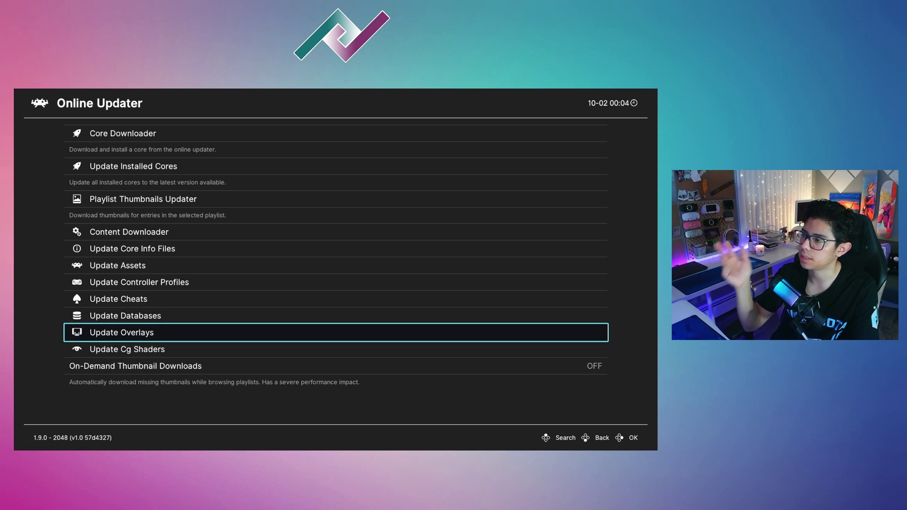
pyautogui.press('Down')
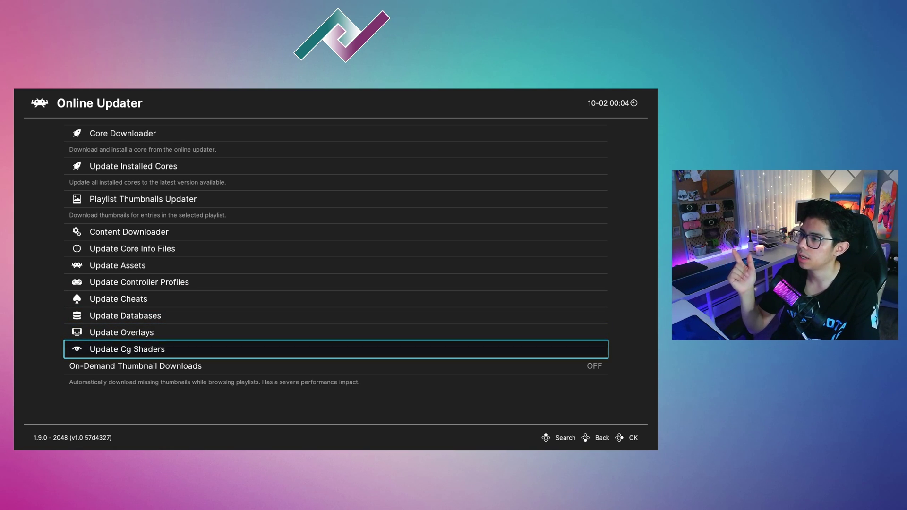
# - Start the Update Assets download in the Online Updater
pyautogui.press('Up')
pyautogui.press('Up')
pyautogui.press('Up')
pyautogui.press('Up')
pyautogui.press('Up')
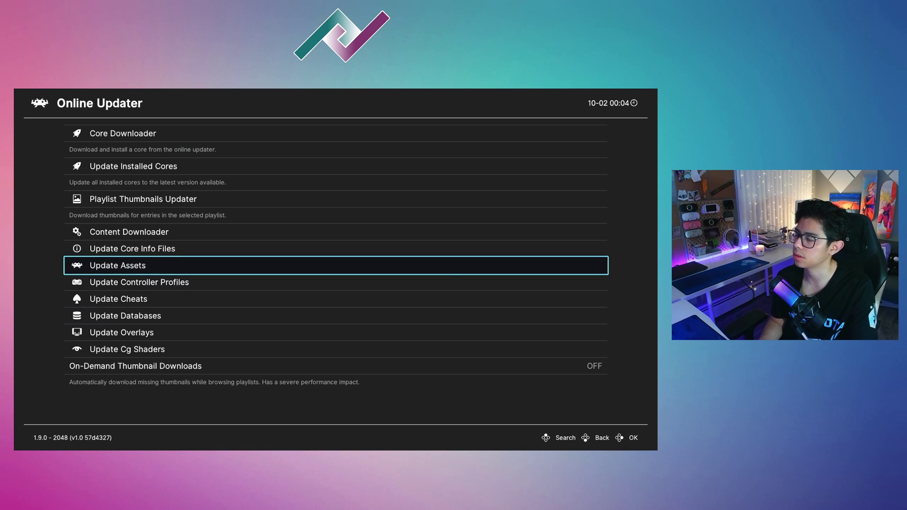
pyautogui.press('Return')
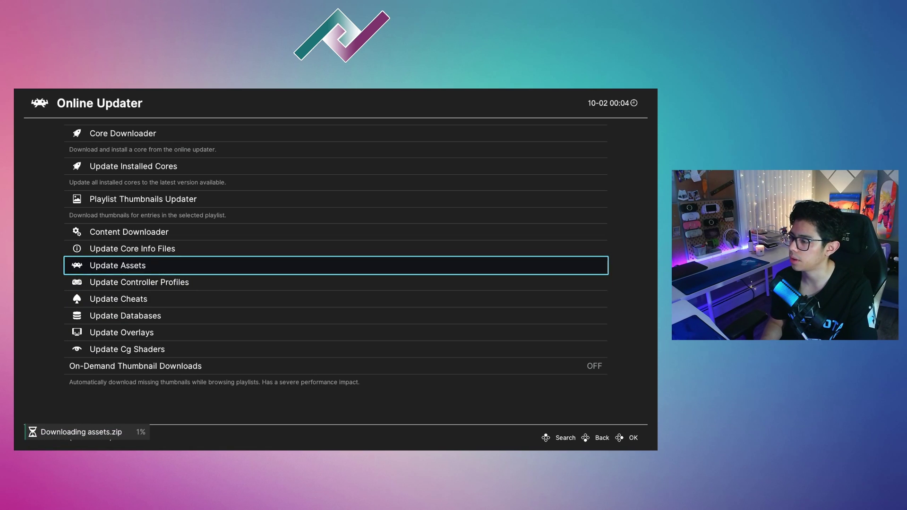
# - Download the Update Controller Profiles and Update Overlays packages in the Online Updater
pyautogui.press('Down')
pyautogui.press('Return')
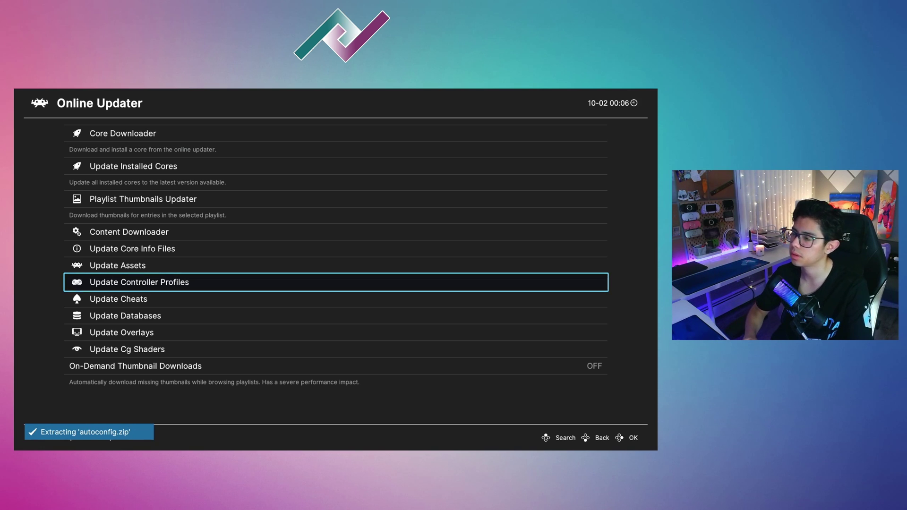
pyautogui.press('Down')
pyautogui.press('Down')
pyautogui.press('Down')
pyautogui.press('Return')
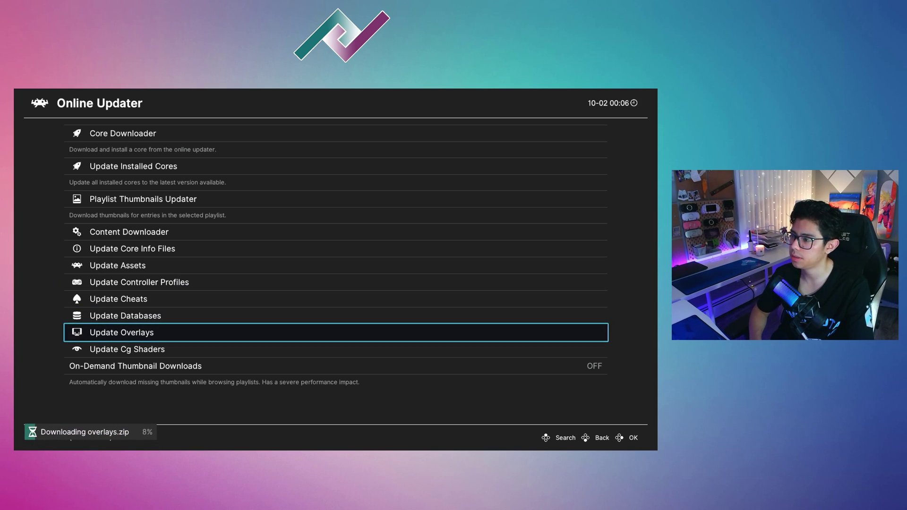
# - Run Update Cg Shaders in the Online Updater and return to the Main Menu
pyautogui.press('Down')
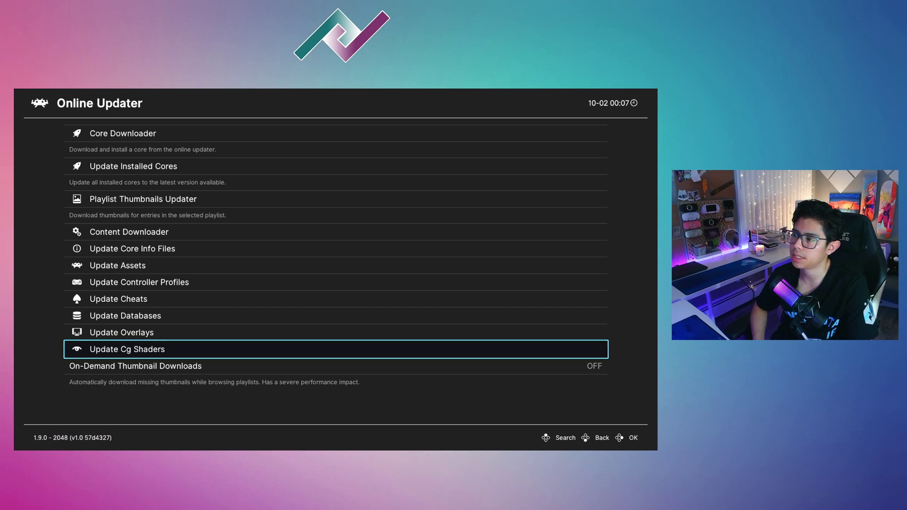
pyautogui.press('Return')
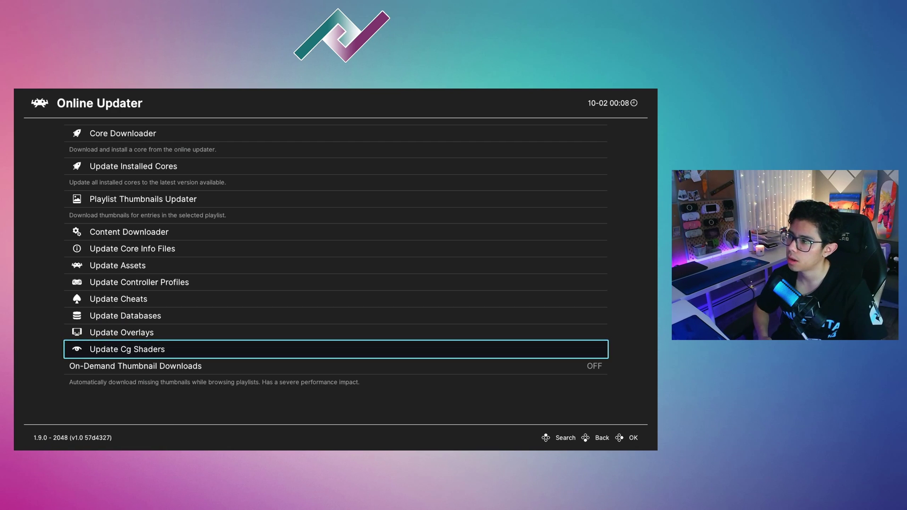
pyautogui.press('BackSpace')
# - Open the Drivers page in RetroArch's Settings
pyautogui.press('Down')
pyautogui.press('Down')
pyautogui.press('Down')
pyautogui.press('Down')
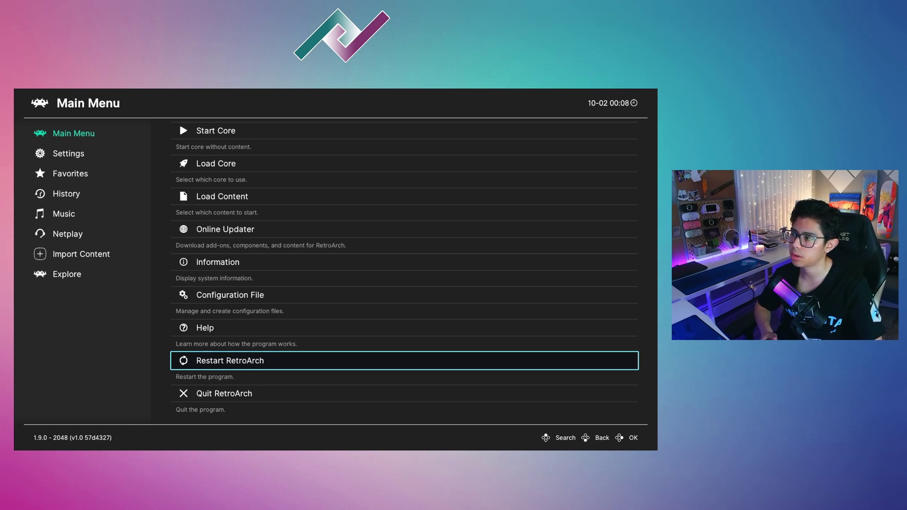
pyautogui.press('Down')
pyautogui.press('Down')
pyautogui.press('Left')
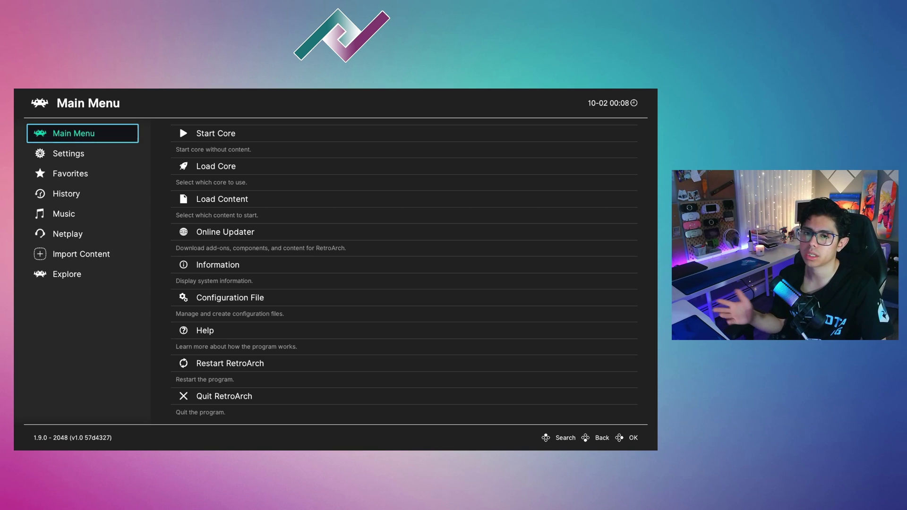
pyautogui.click(68, 154)
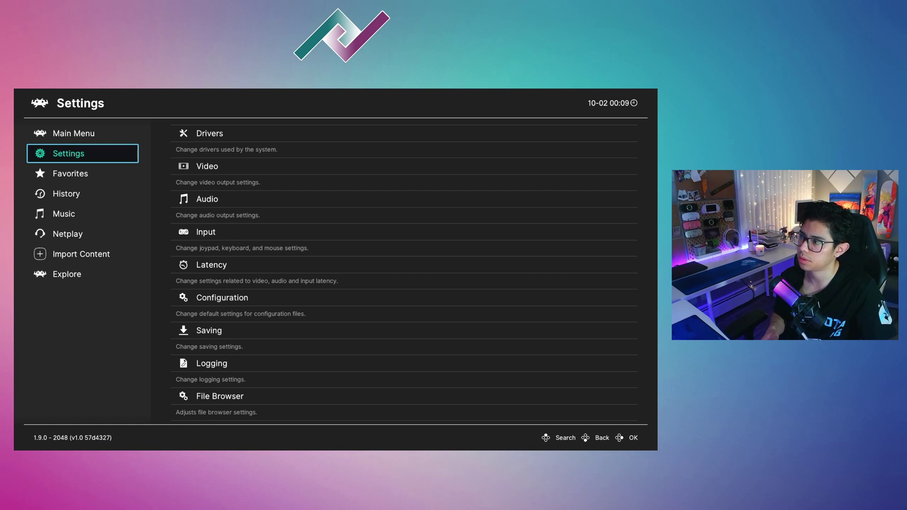
pyautogui.click(404, 133)
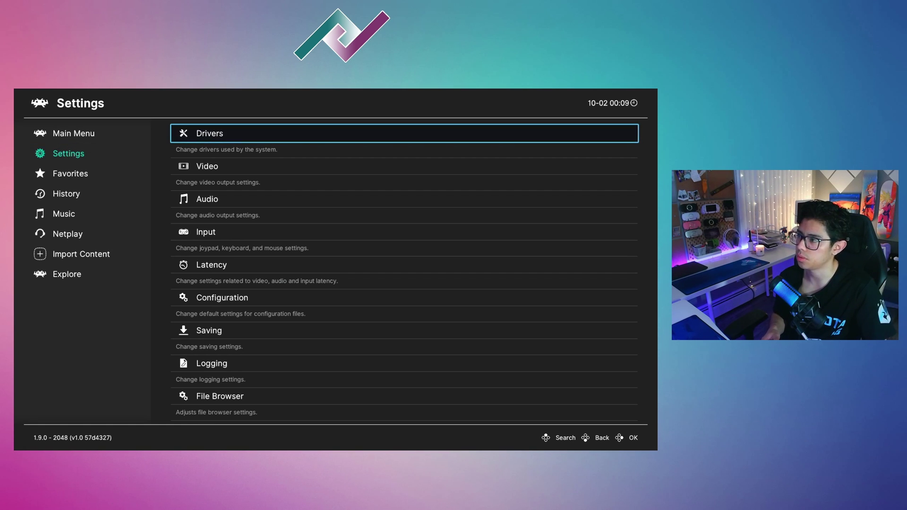
pyautogui.press('Return')
# - Set the Menu driver to xmb and leave the Drivers page
pyautogui.press('Down')
pyautogui.press('Down')
pyautogui.press('Down')
pyautogui.press('Down')
pyautogui.press('Down')
pyautogui.press('Down')
pyautogui.press('Down')
pyautogui.press('Down')
pyautogui.press('Up')
pyautogui.press('Return')
pyautogui.press('Down')
pyautogui.press('Down')
pyautogui.press('Return')
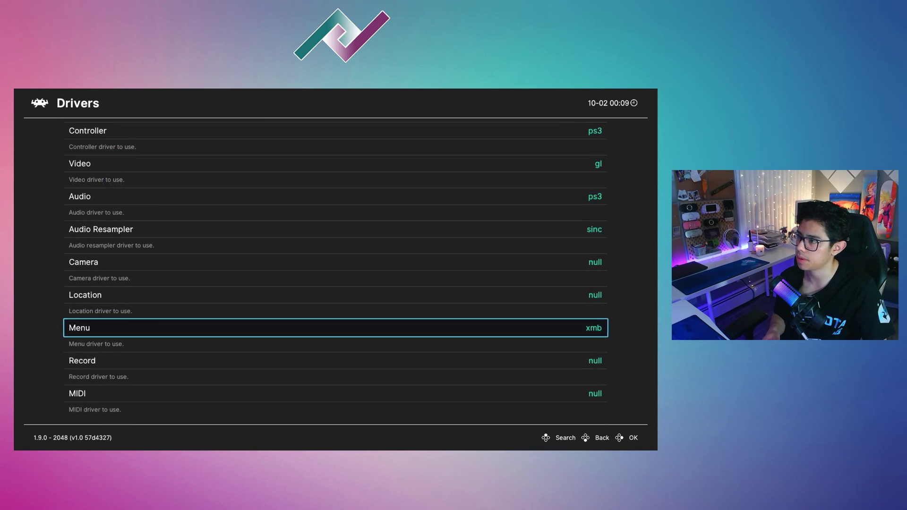
pyautogui.press('BackSpace')
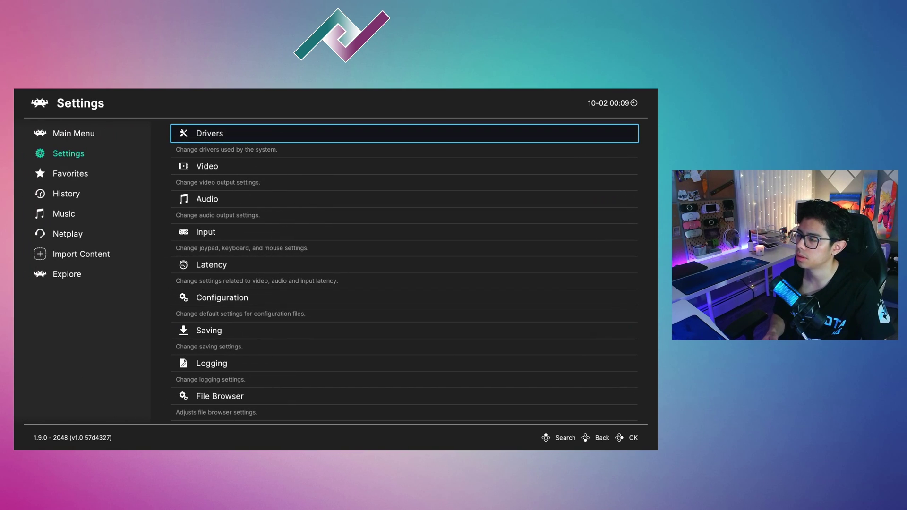
# - Restart RetroArch from the Main Menu so the new menu driver loads
pyautogui.press('BackSpace')
pyautogui.press('Up')
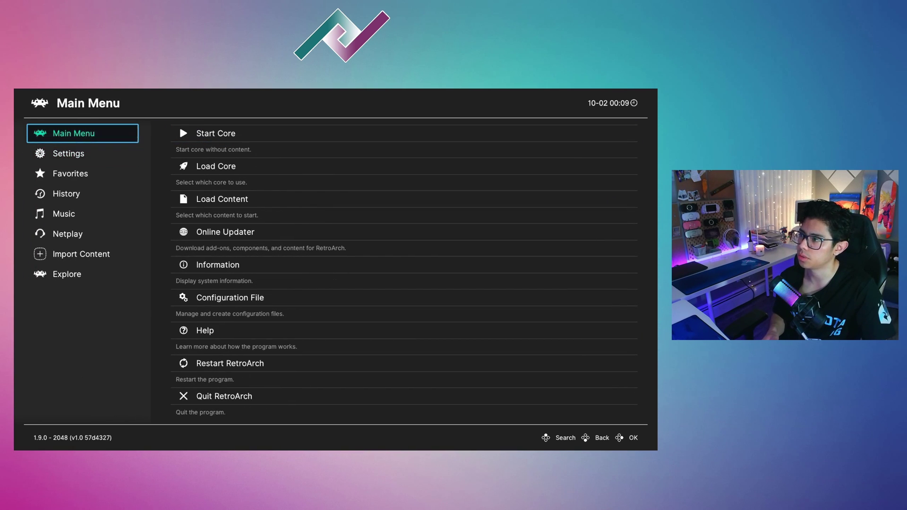
pyautogui.press('Return')
pyautogui.press('Up')
pyautogui.press('Up')
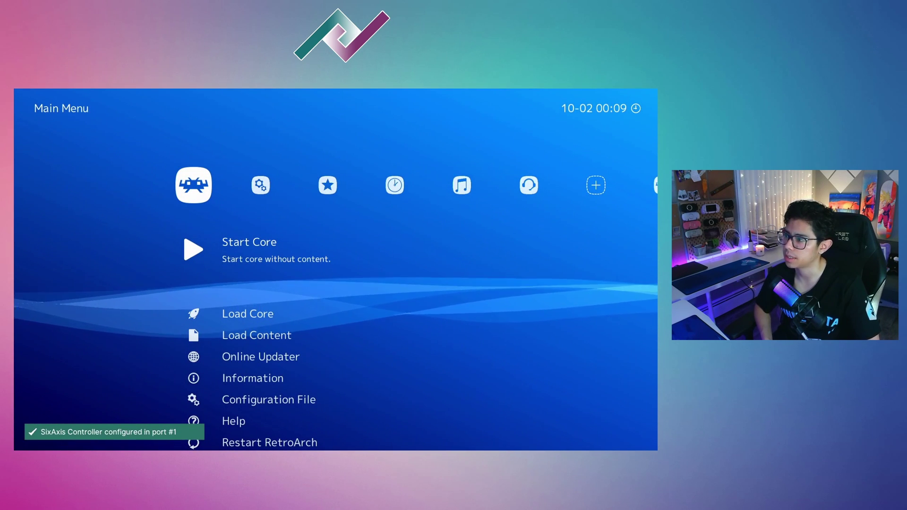
# - Look over the first Settings categories, from Drivers to Configuration, in the XMB interface
pyautogui.press('Right')
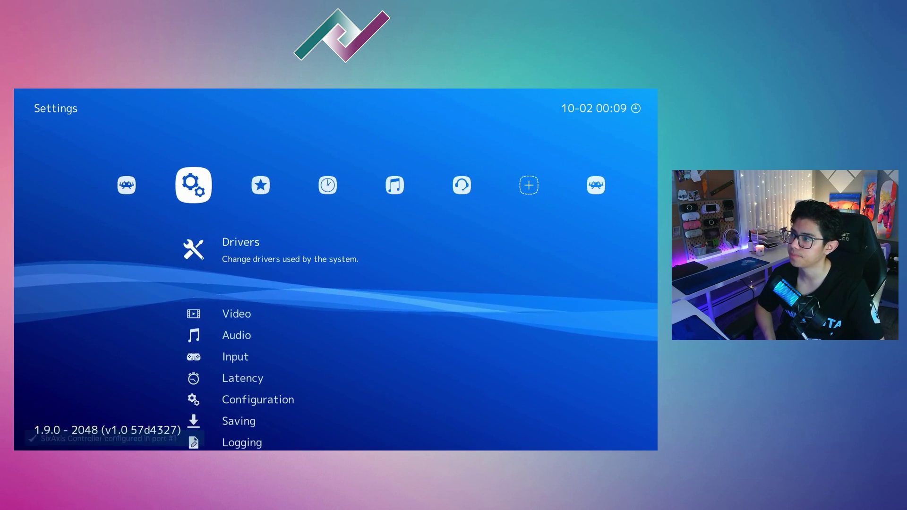
pyautogui.press('Down')
pyautogui.press('Down')
pyautogui.press('Down')
pyautogui.press('Down')
pyautogui.press('Down')
pyautogui.press('Down')
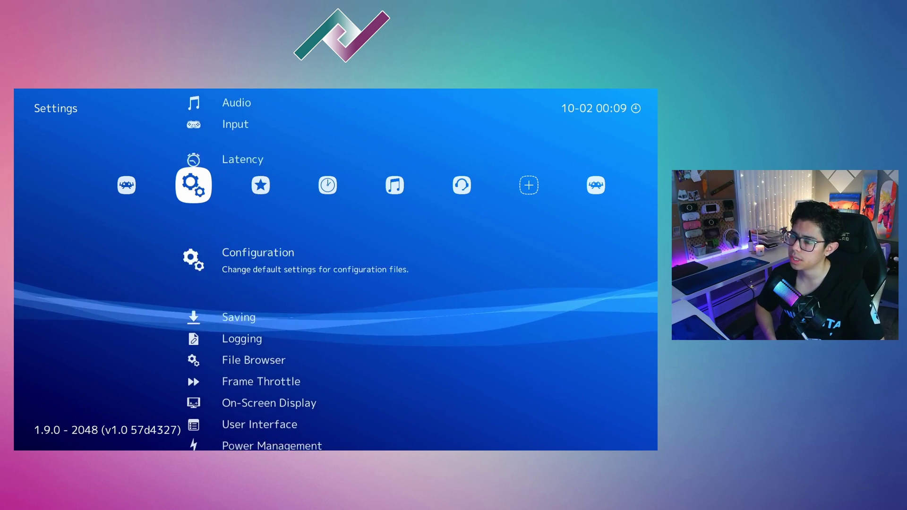
pyautogui.press('Up')
pyautogui.press('Up')
pyautogui.press('Up')
pyautogui.press('Up')
pyautogui.press('Left')
pyautogui.press('Right')
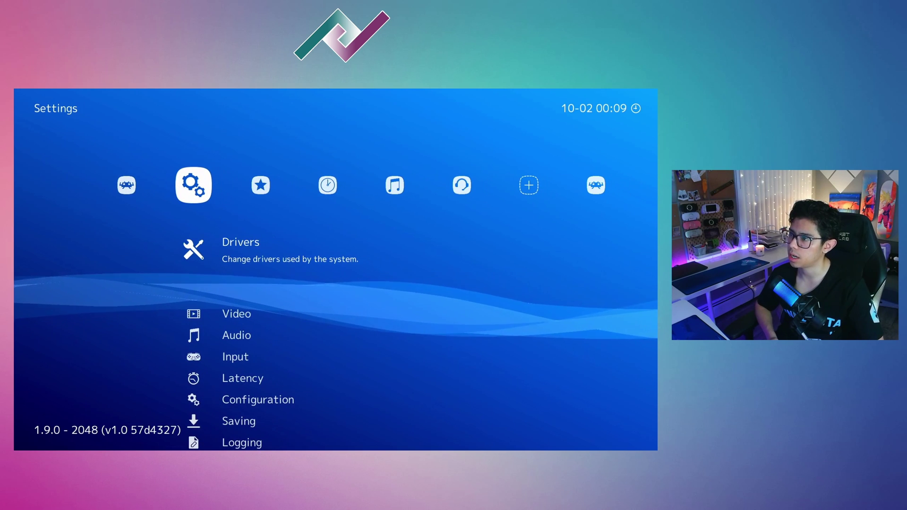
# - Open the Appearance options of the User Interface settings
pyautogui.press('Down')
pyautogui.press('Down')
pyautogui.press('Down')
pyautogui.press('Down')
pyautogui.press('Down')
pyautogui.press('Down')
pyautogui.press('Down')
pyautogui.press('Down')
pyautogui.press('Down')
pyautogui.press('Down')
pyautogui.press('Down')
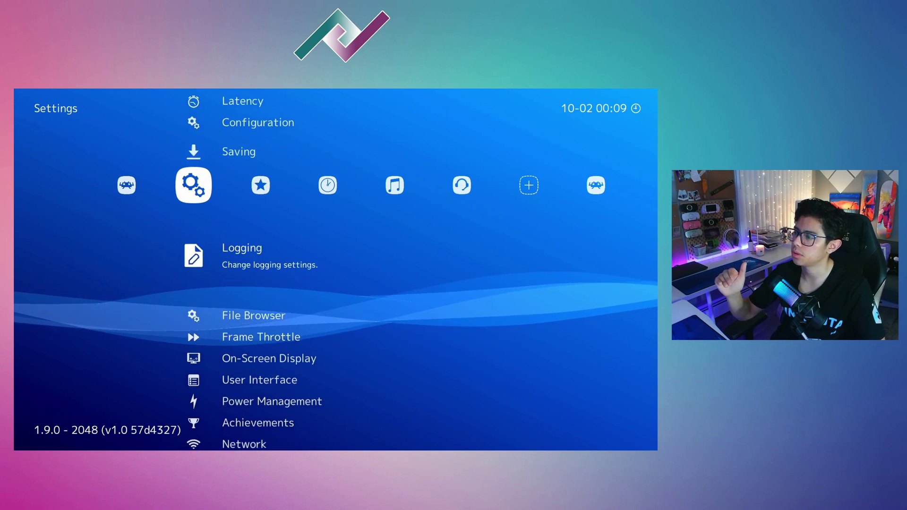
pyautogui.press('Return')
pyautogui.press('Down')
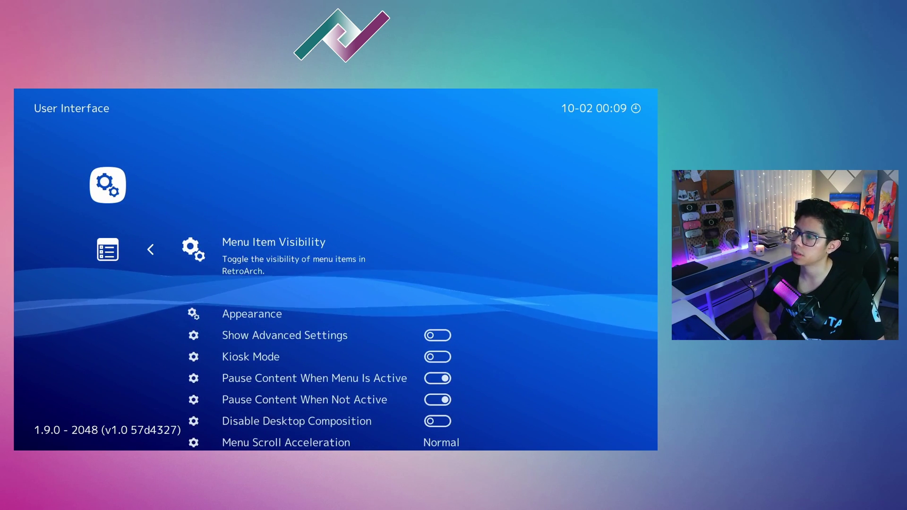
pyautogui.press('Return')
# - Turn on Icon Shadows and set the Menu Icon Theme to Retrosystem in the Appearance options
pyautogui.press('Down')
pyautogui.press('Down')
pyautogui.press('Down')
pyautogui.press('Down')
pyautogui.press('Down')
pyautogui.press('Down')
pyautogui.press('Down')
pyautogui.press('Down')
pyautogui.press('Down')
pyautogui.press('Down')
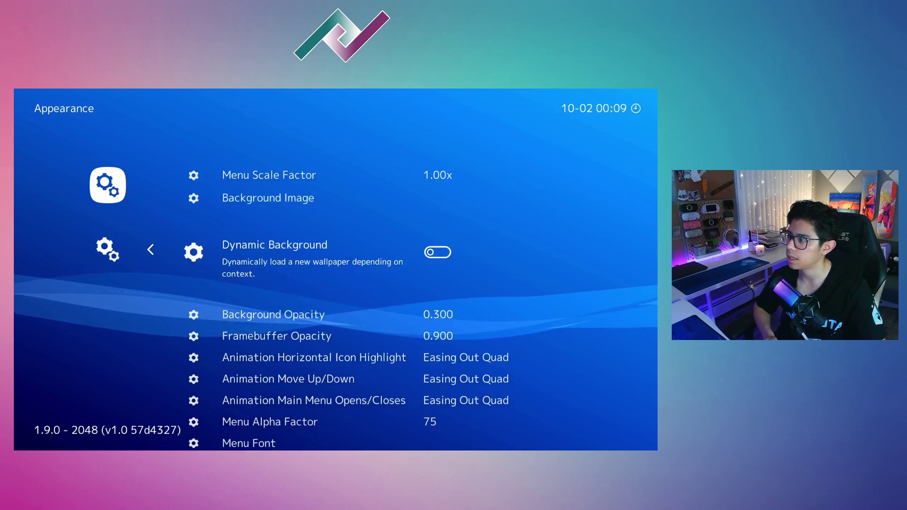
pyautogui.press('Down')
pyautogui.press('Down')
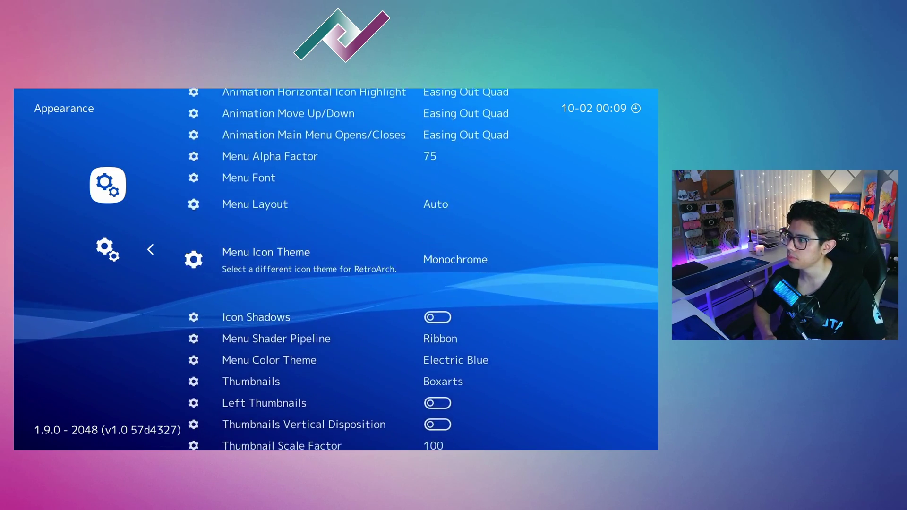
pyautogui.press('Up')
pyautogui.press('Up')
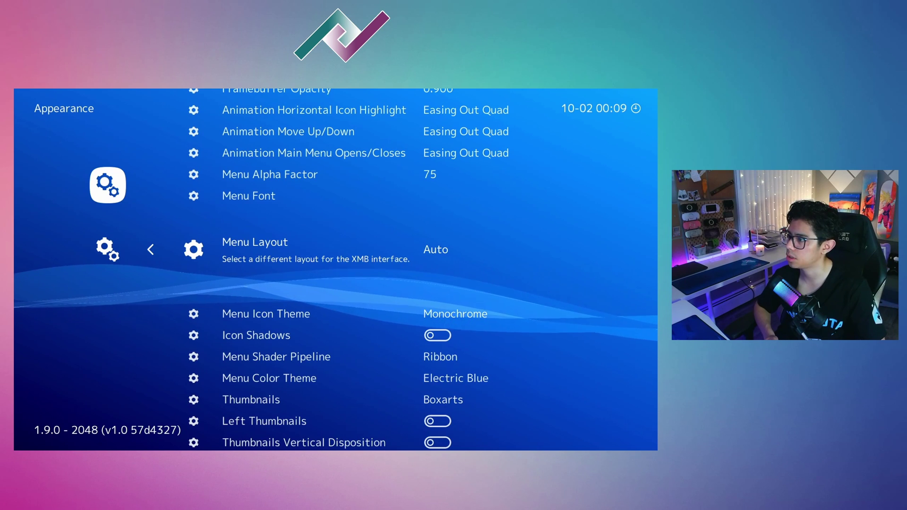
pyautogui.press('Down')
pyautogui.press('Down')
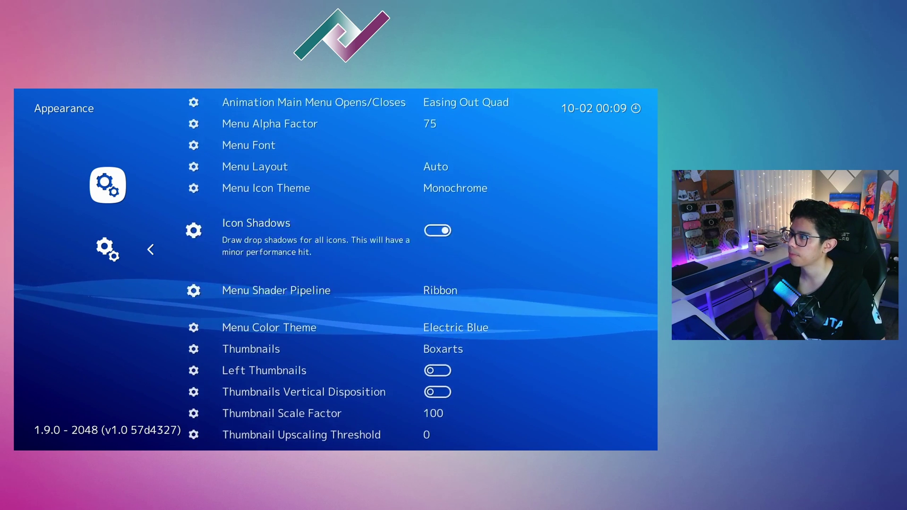
pyautogui.press('Up')
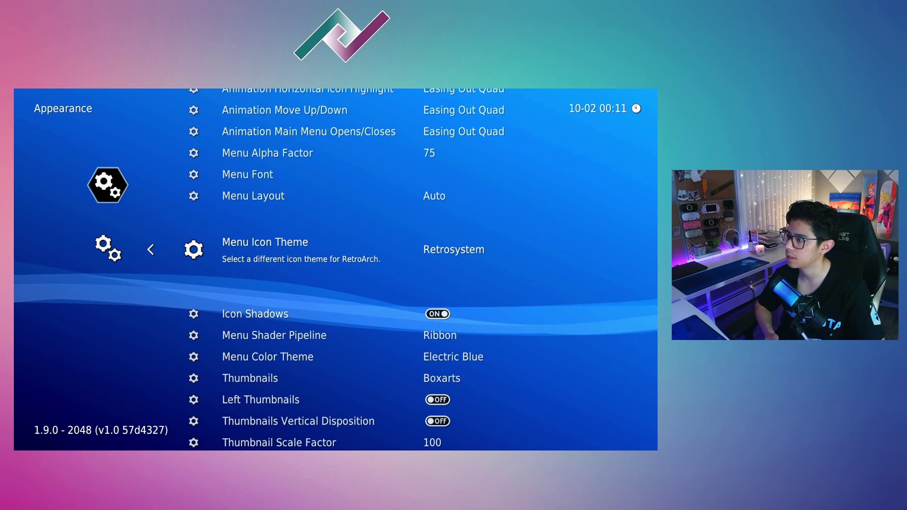
# - Cycle through the Menu Color Theme options, set the theme to Dark Purple, and leave the Appearance options
pyautogui.press('Down')
pyautogui.press('Down')
pyautogui.press('Down')
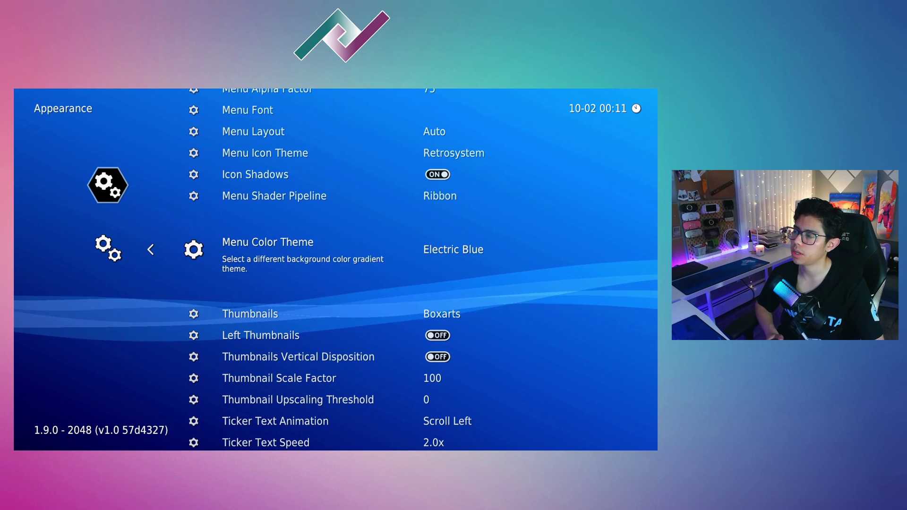
pyautogui.press('Right')
pyautogui.press('Right')
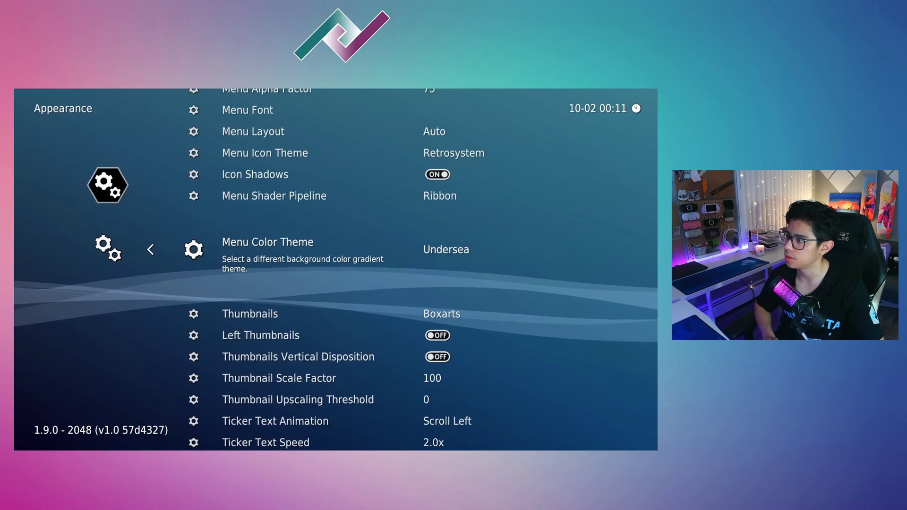
pyautogui.press('Right')
pyautogui.press('Left')
pyautogui.press('Right')
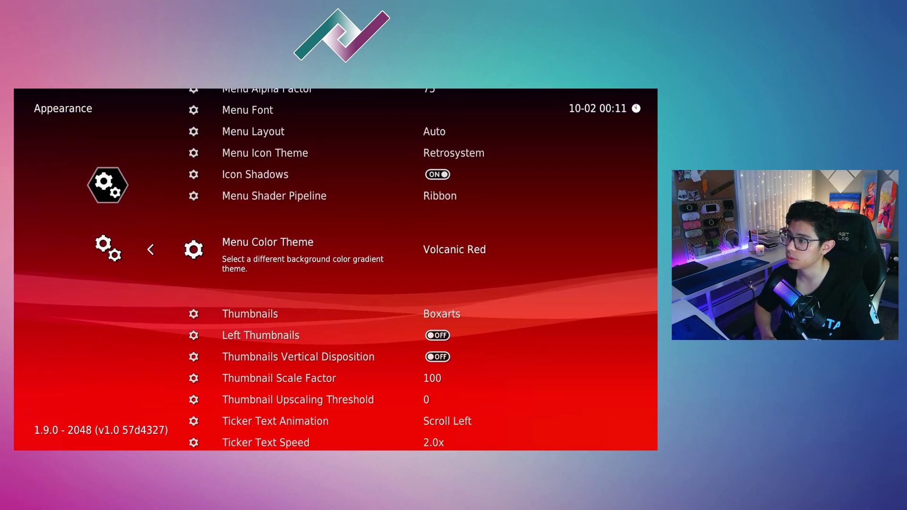
pyautogui.press('Right')
pyautogui.press('Right')
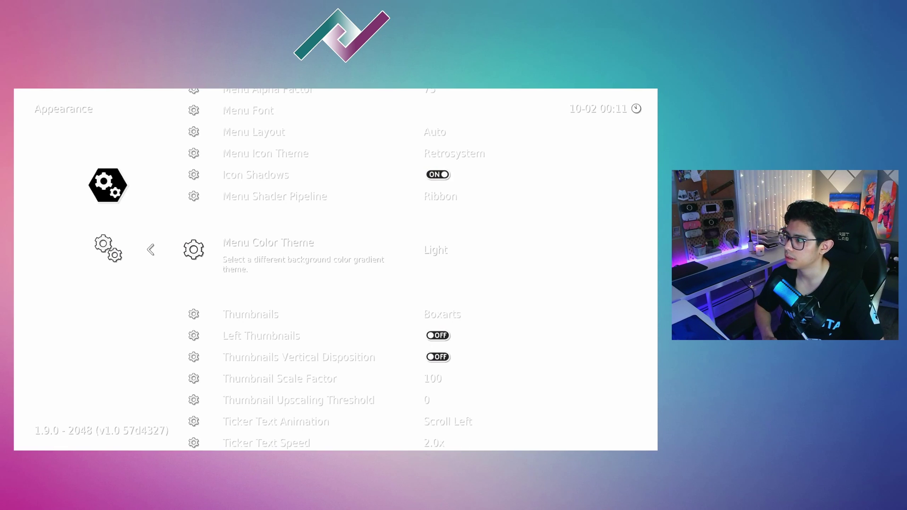
pyautogui.press('Right')
pyautogui.press('Right')
pyautogui.press('Right')
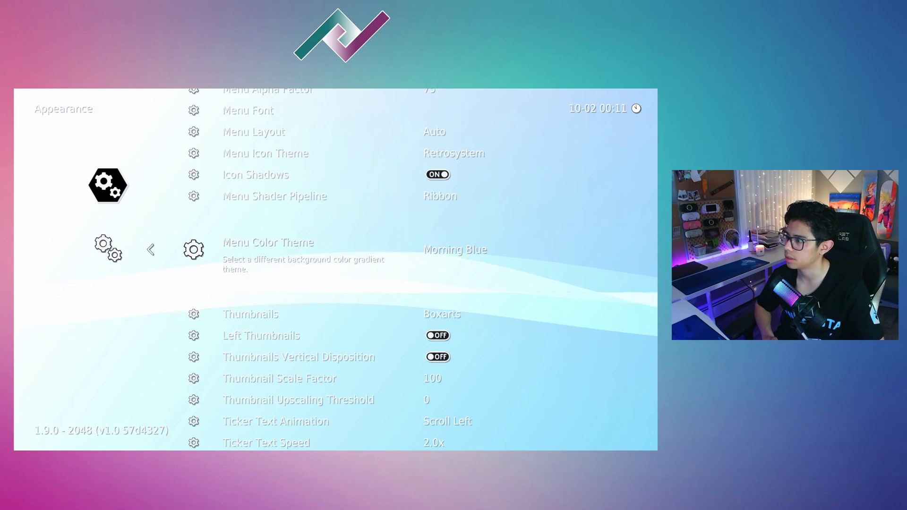
pyautogui.press('Right')
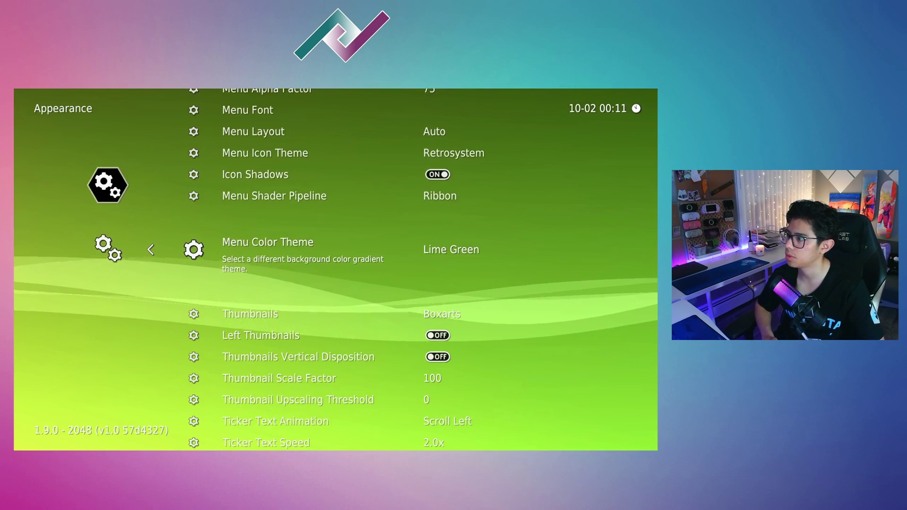
pyautogui.press('Right')
pyautogui.press('Right')
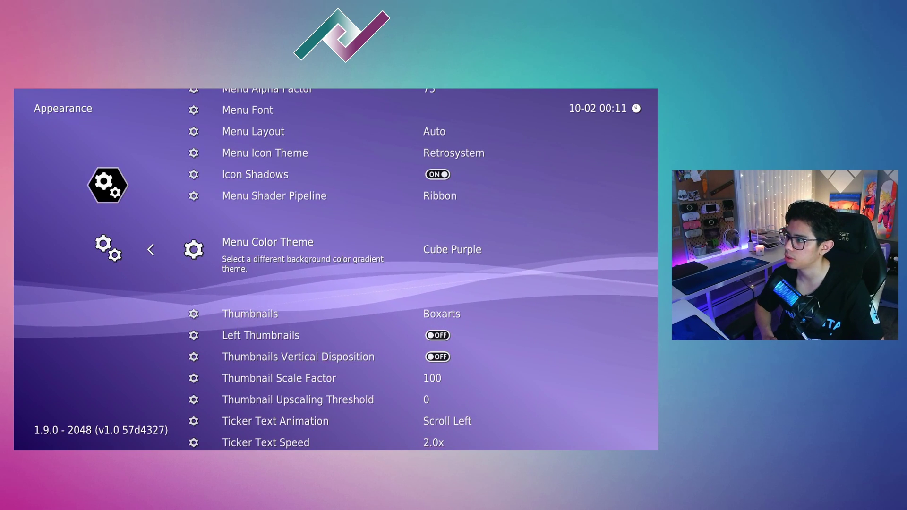
pyautogui.press('Right')
pyautogui.press('Right')
pyautogui.press('Left')
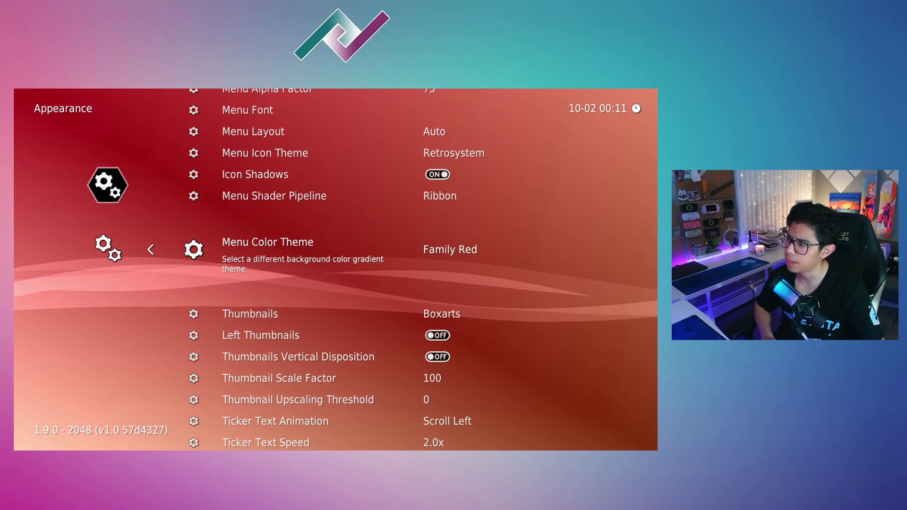
pyautogui.press('Right')
pyautogui.press('Right')
pyautogui.press('Right')
pyautogui.press('Right')
pyautogui.press('Right')
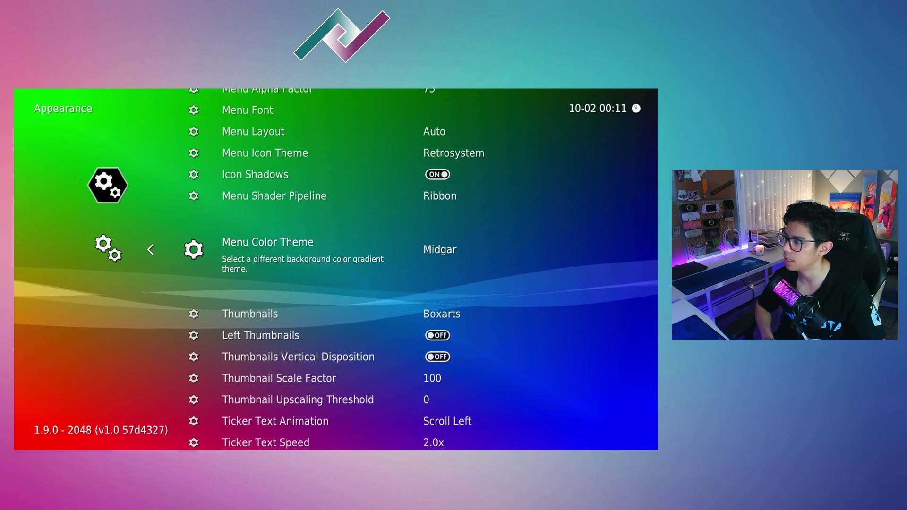
pyautogui.press('Right')
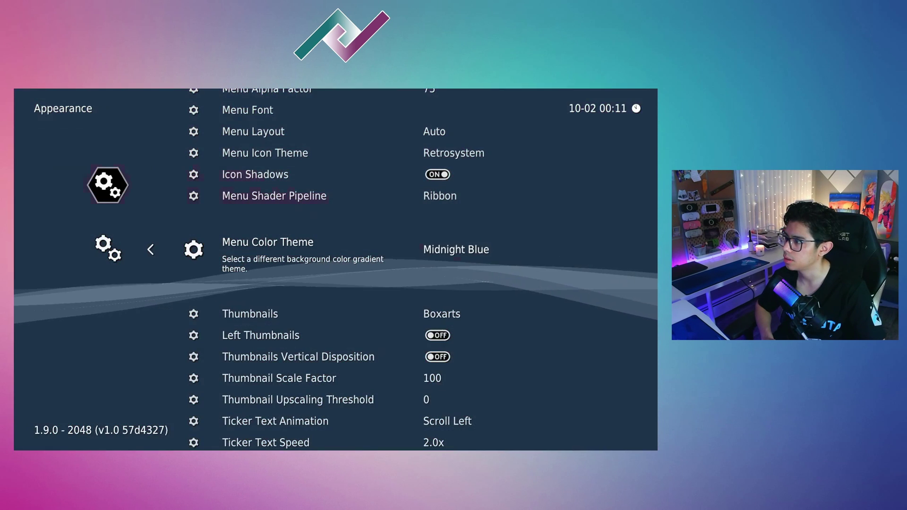
pyautogui.press('Left')
pyautogui.press('Right')
pyautogui.press('Right')
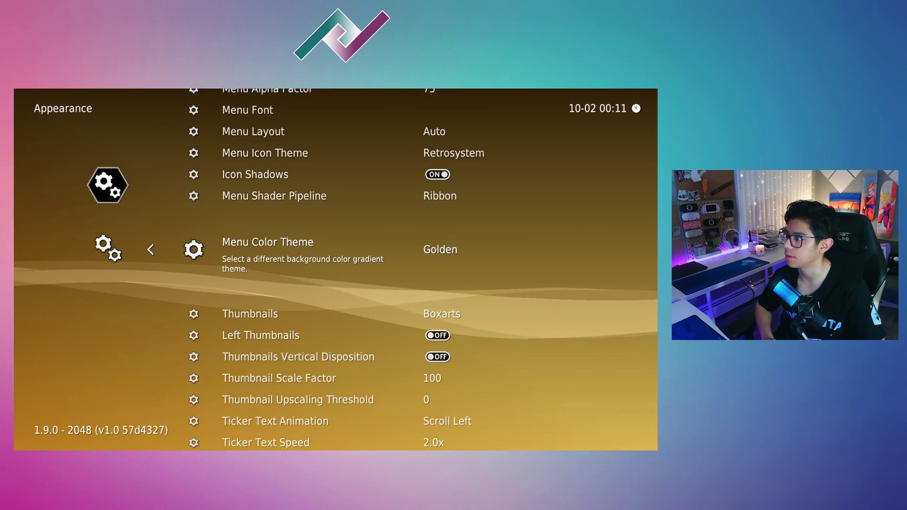
pyautogui.press('Left')
pyautogui.press('Left')
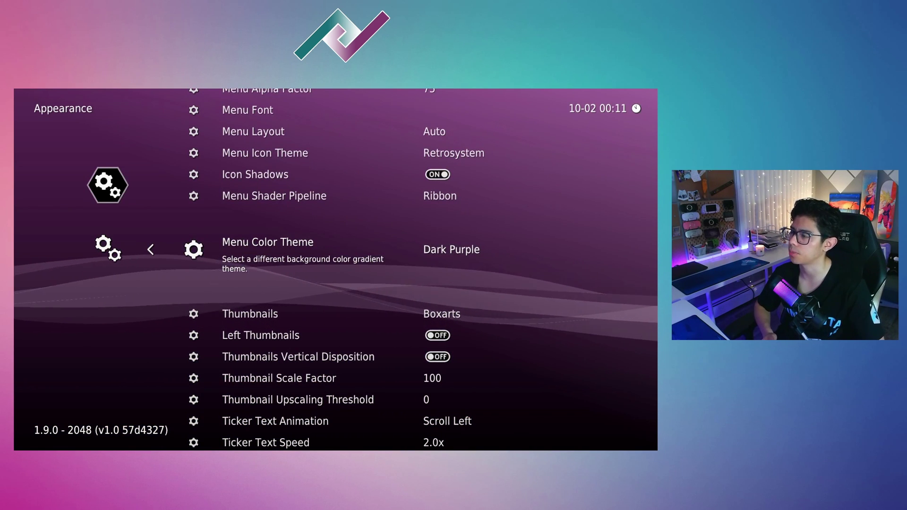
pyautogui.press('BackSpace')
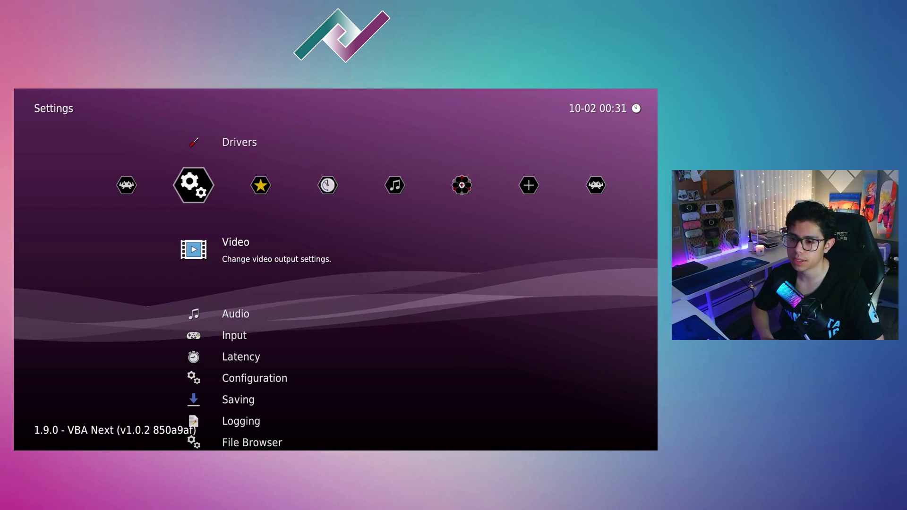
# - Open the Input settings
pyautogui.press('Down')
pyautogui.press('Down')
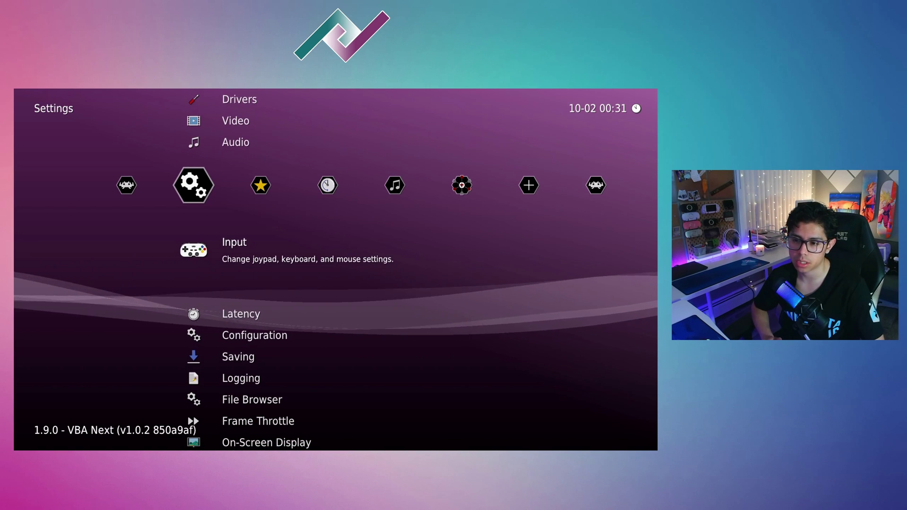
pyautogui.press('Return')
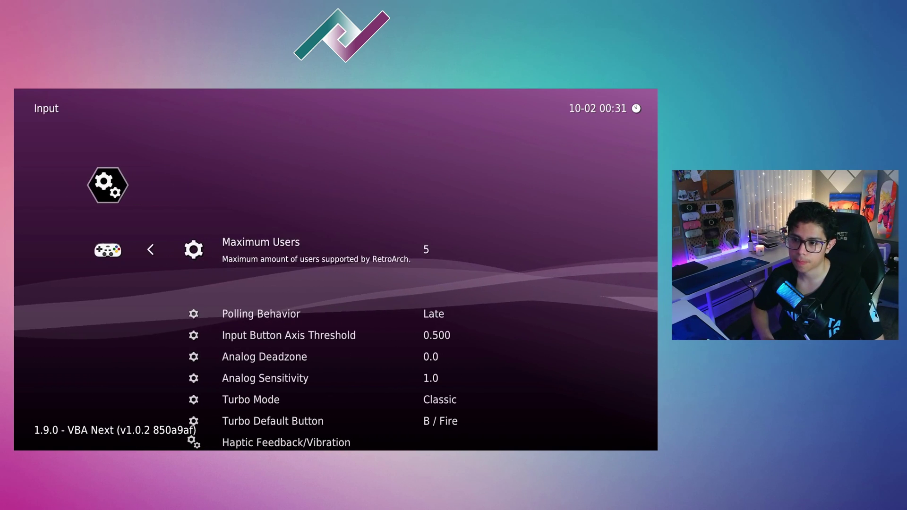
# - Open the Hotkeys settings of the Input category and check the Menu Toggle Gamepad Combo
pyautogui.press('Down')
pyautogui.press('Down')
pyautogui.press('Down')
pyautogui.press('Down')
pyautogui.press('Down')
pyautogui.press('Down')
pyautogui.press('Down')
pyautogui.press('Down')
pyautogui.press('Down')
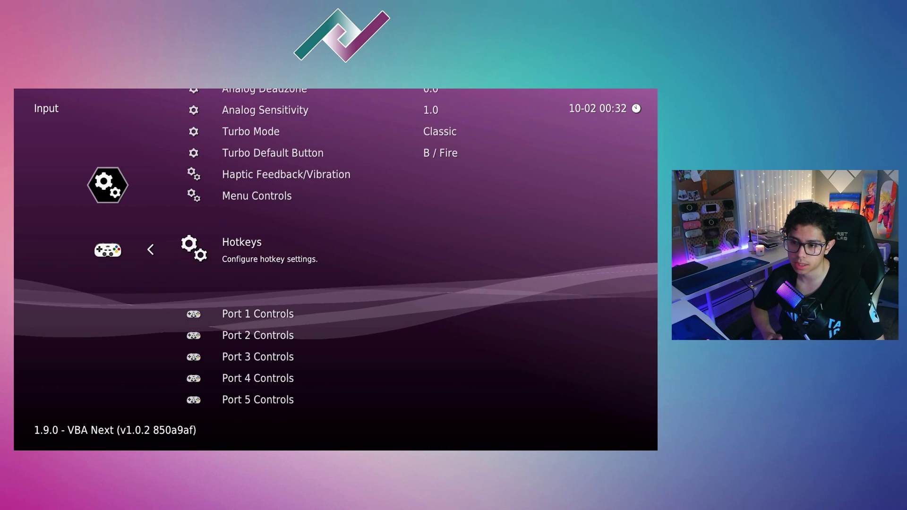
pyautogui.press('Return')
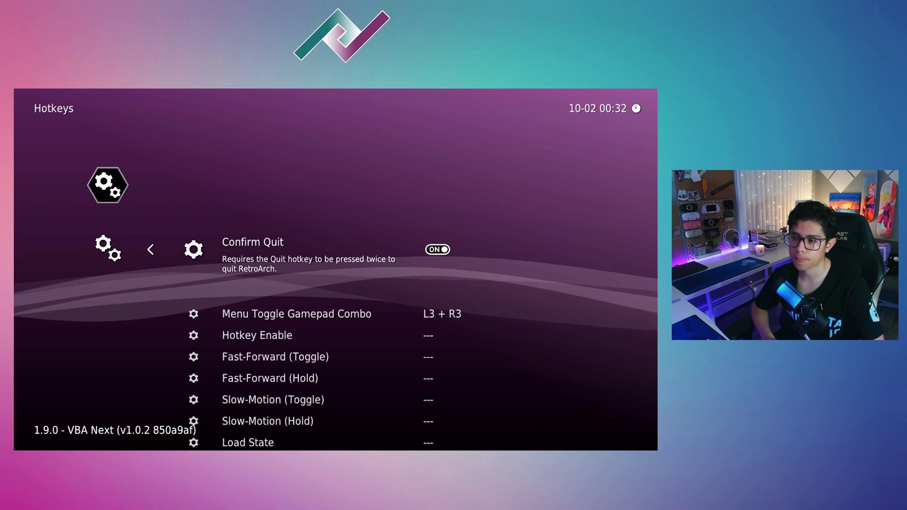
pyautogui.press('Down')
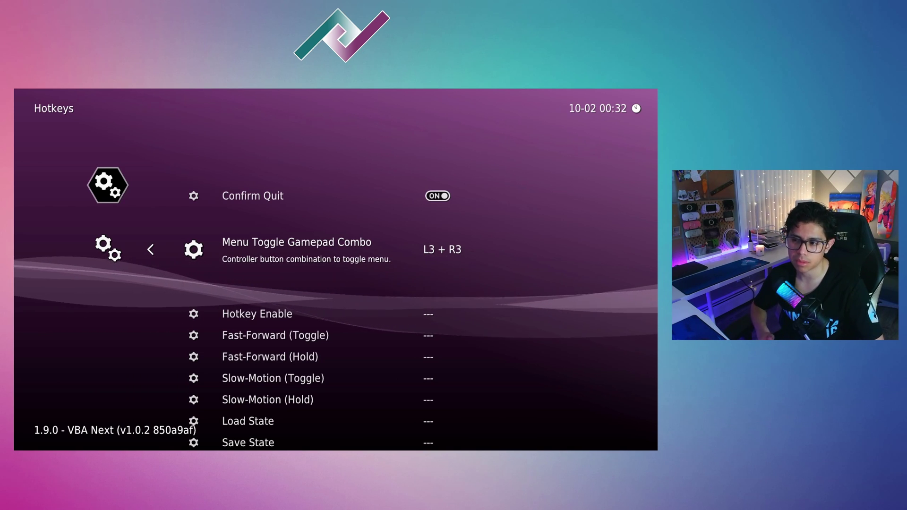
# - Leave the Hotkeys and Input settings and return to the Main Menu
pyautogui.press('BackSpace')
pyautogui.press('Up')
pyautogui.press('Up')
pyautogui.press('Up')
pyautogui.press('Up')
pyautogui.press('Up')
pyautogui.press('Up')
pyautogui.press('Up')
pyautogui.press('Up')
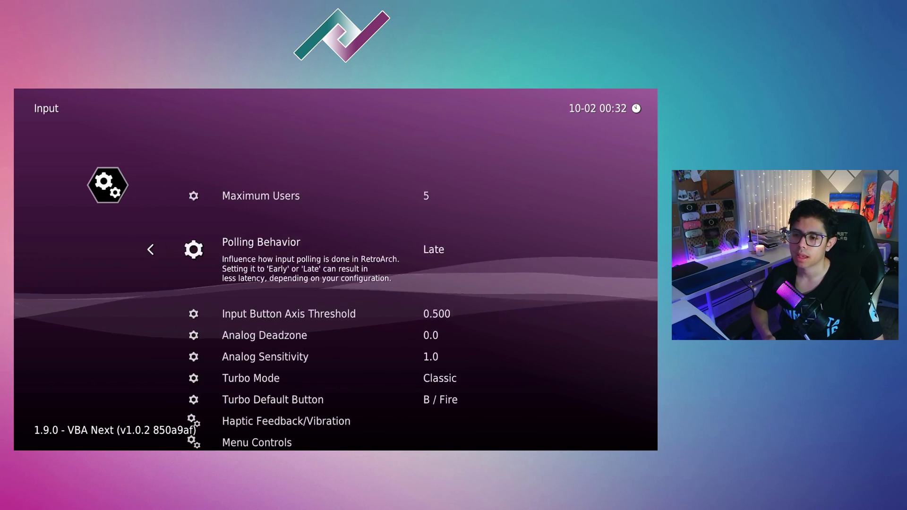
pyautogui.press('BackSpace')
pyautogui.press('Left')
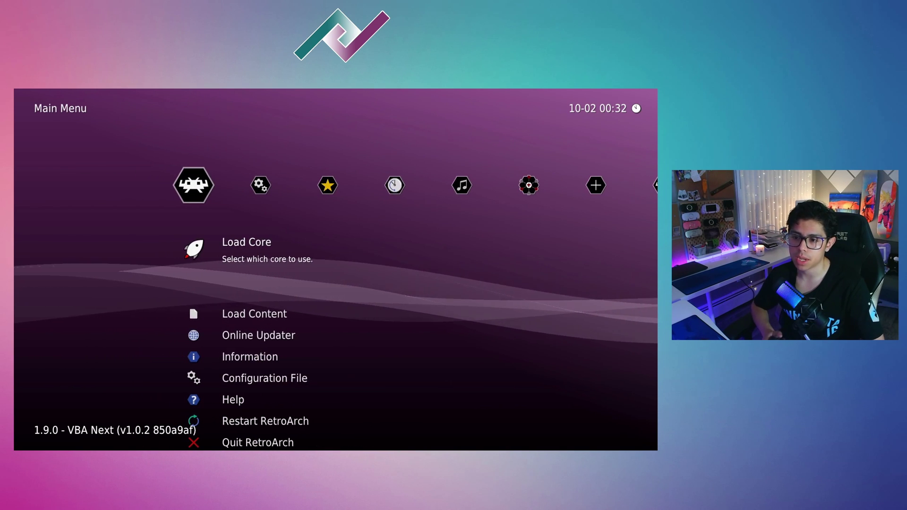
# - Start loading content and open the USB drive /dev_usb001/
pyautogui.press('Down')
pyautogui.press('Return')
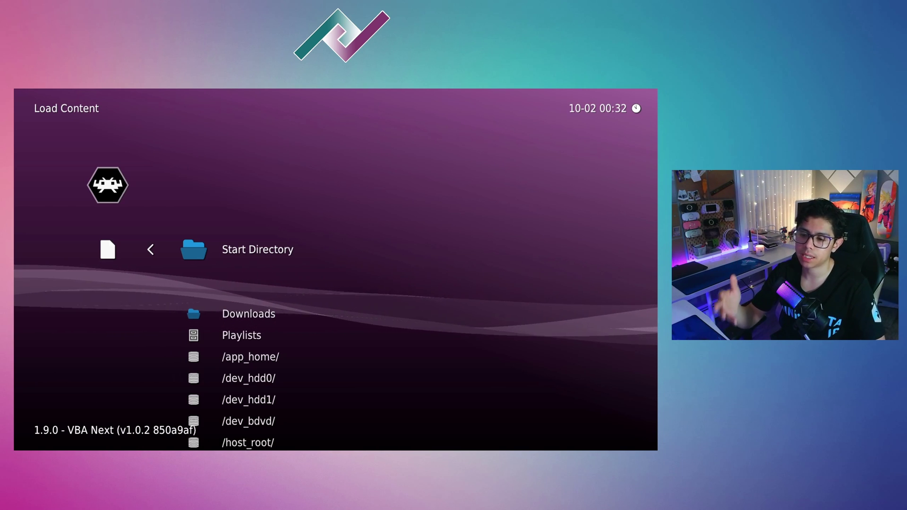
pyautogui.press('Down')
pyautogui.press('Down')
pyautogui.press('Down')
pyautogui.press('Down')
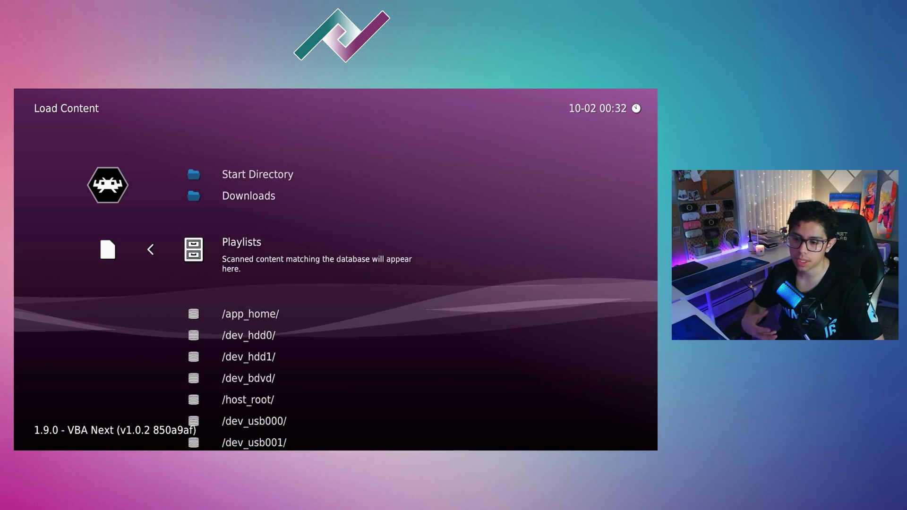
pyautogui.press('Down')
pyautogui.press('Down')
pyautogui.press('Down')
pyautogui.press('Down')
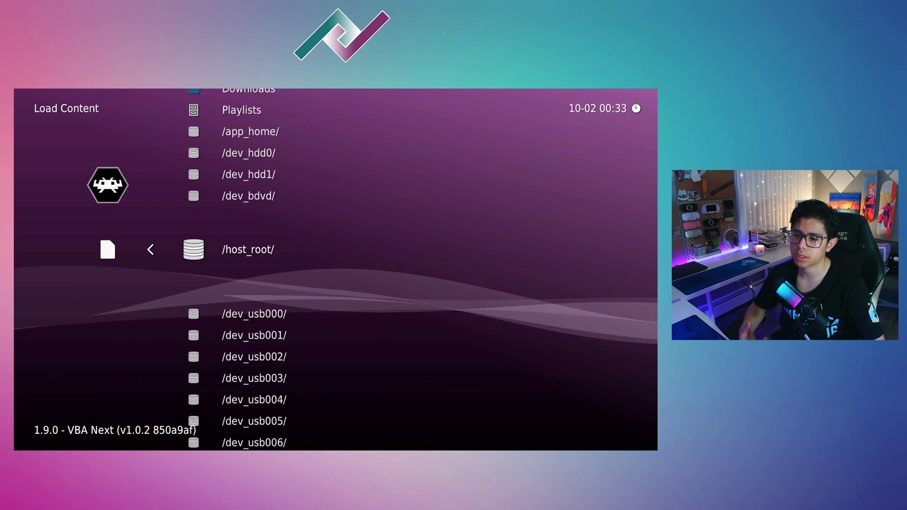
pyautogui.press('Down')
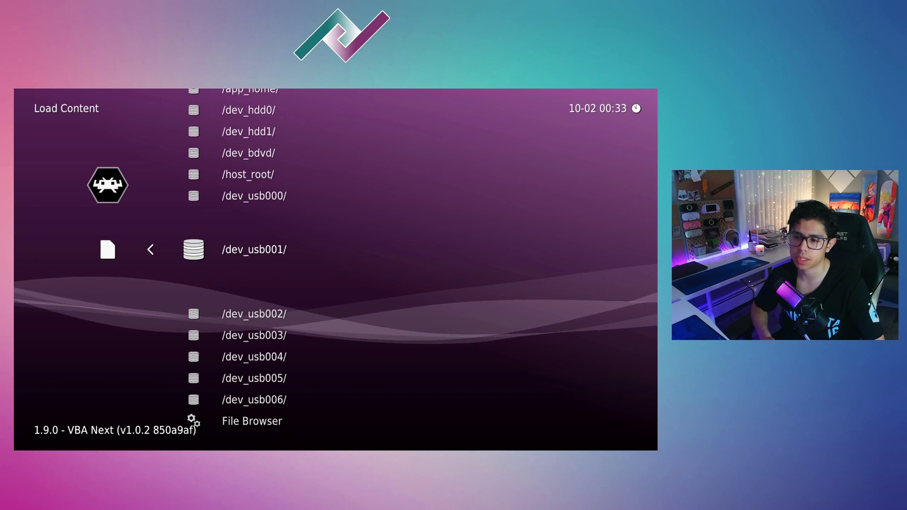
pyautogui.press('Return')
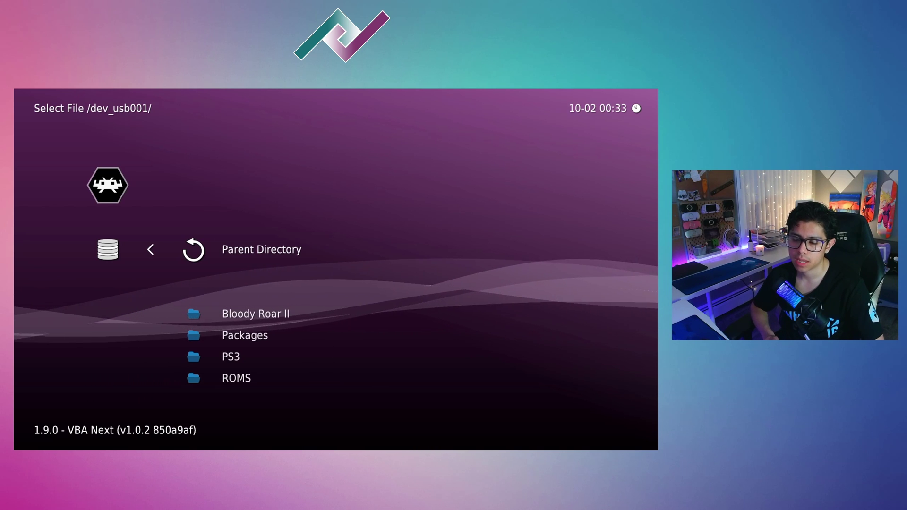
# - Open the ROMS folder on the USB drive
pyautogui.press('Down')
pyautogui.press('Down')
pyautogui.press('Down')
pyautogui.press('Down')
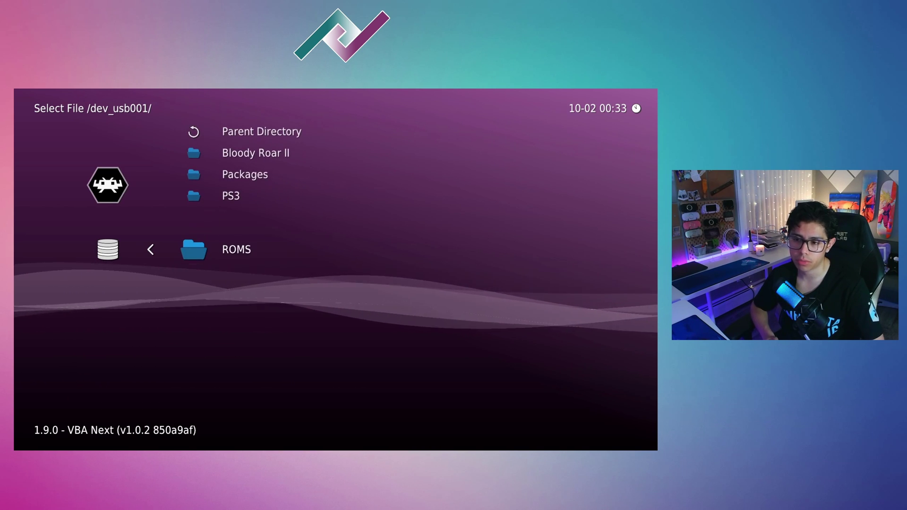
pyautogui.press('Return')
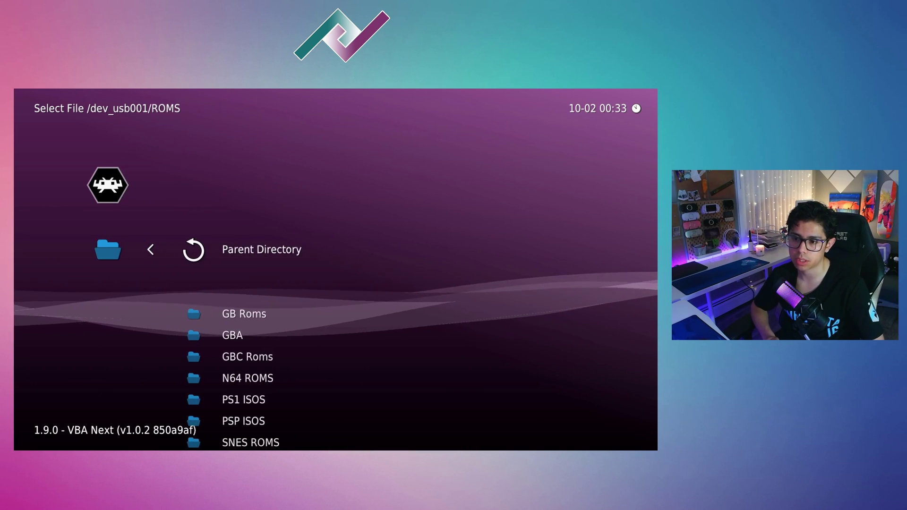
# - Look through the console folders in ROMS and open the GBA folder
pyautogui.press('Down')
pyautogui.press('Down')
pyautogui.press('Down')
pyautogui.press('Down')
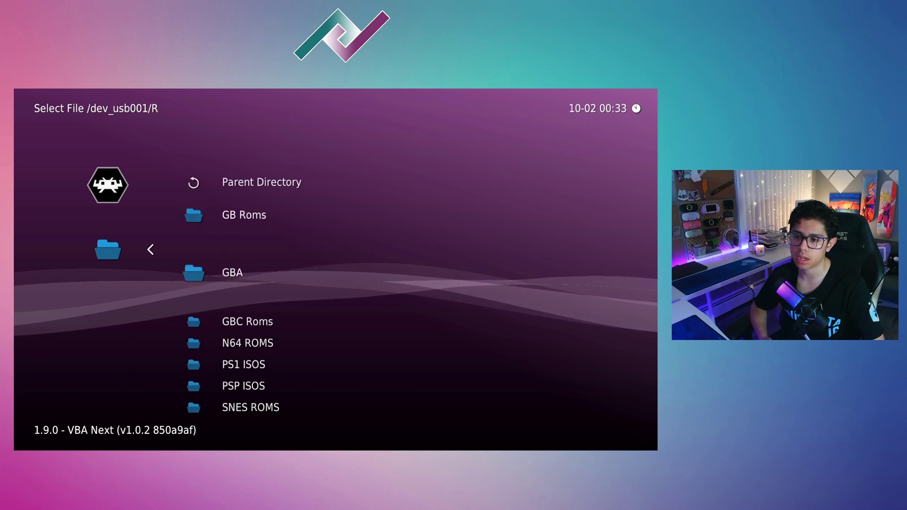
pyautogui.press('Down')
pyautogui.press('Down')
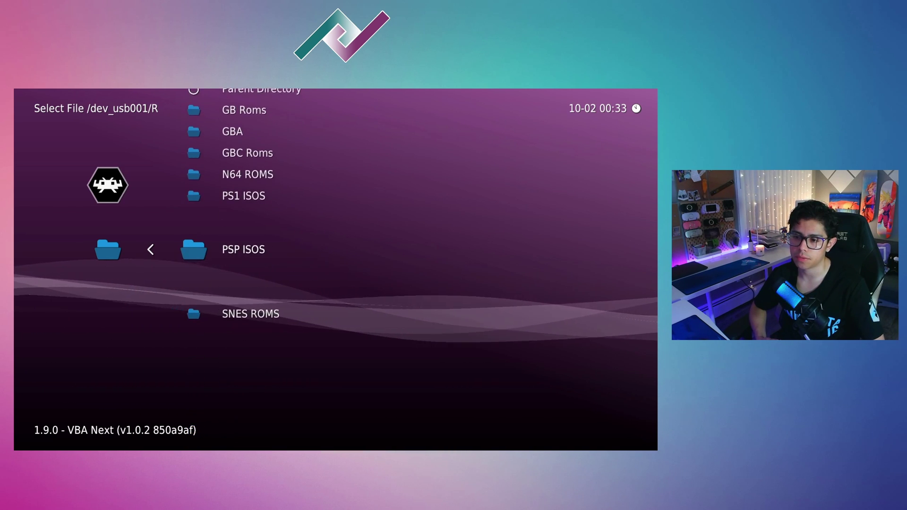
pyautogui.press('Up')
pyautogui.press('Up')
pyautogui.press('Up')
pyautogui.press('Up')
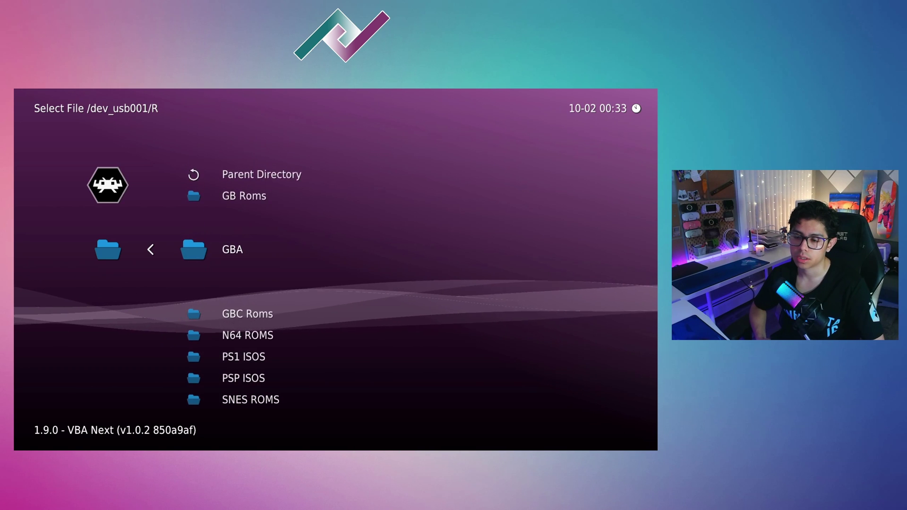
pyautogui.press('Return')
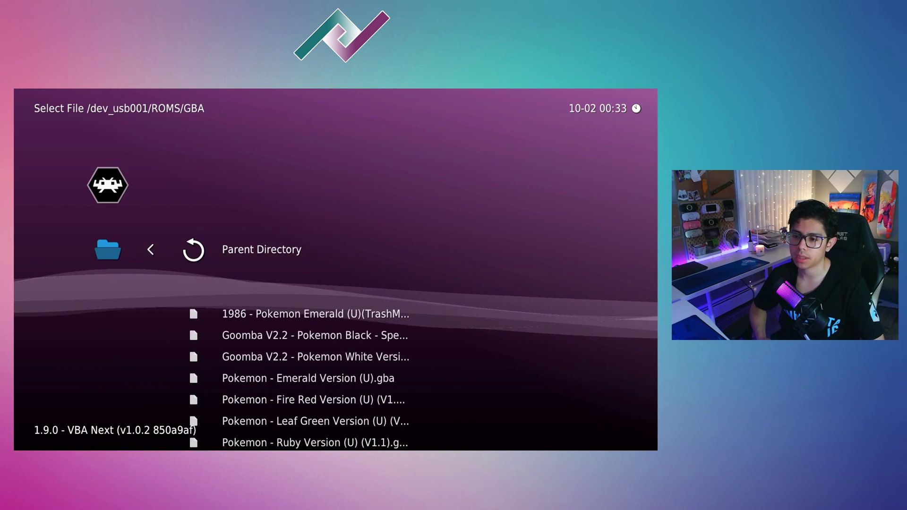
# - Run the ROM Pokemon - Emerald Version (U).gba and skip its intro to reach the title screen
pyautogui.press('Down')
pyautogui.press('Down')
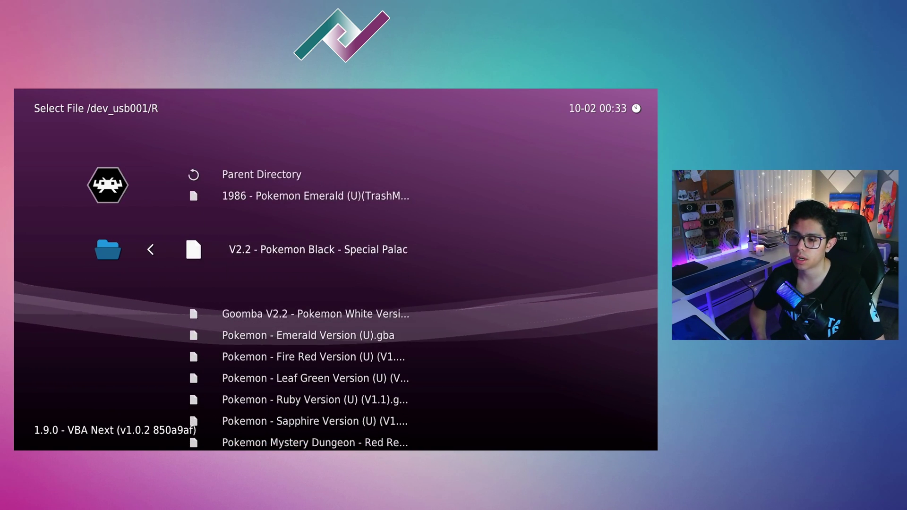
pyautogui.press('Down')
pyautogui.press('Down')
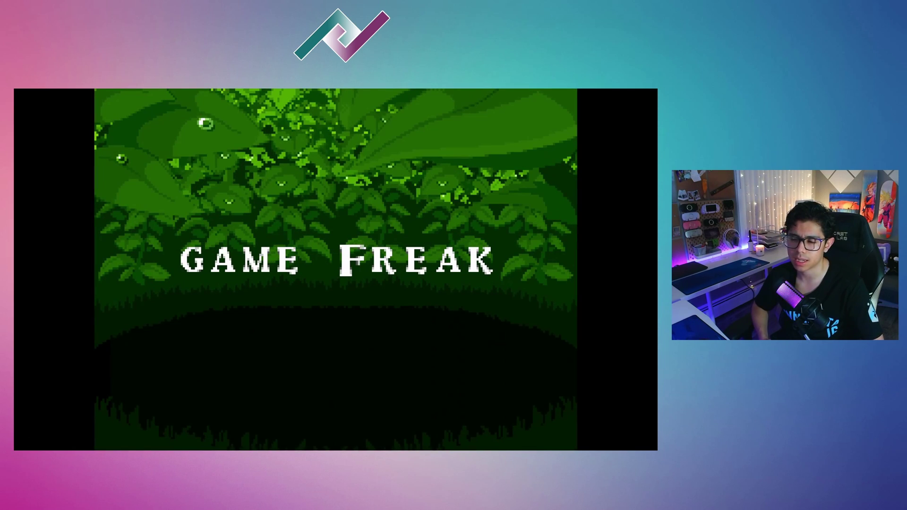
pyautogui.press('Return')
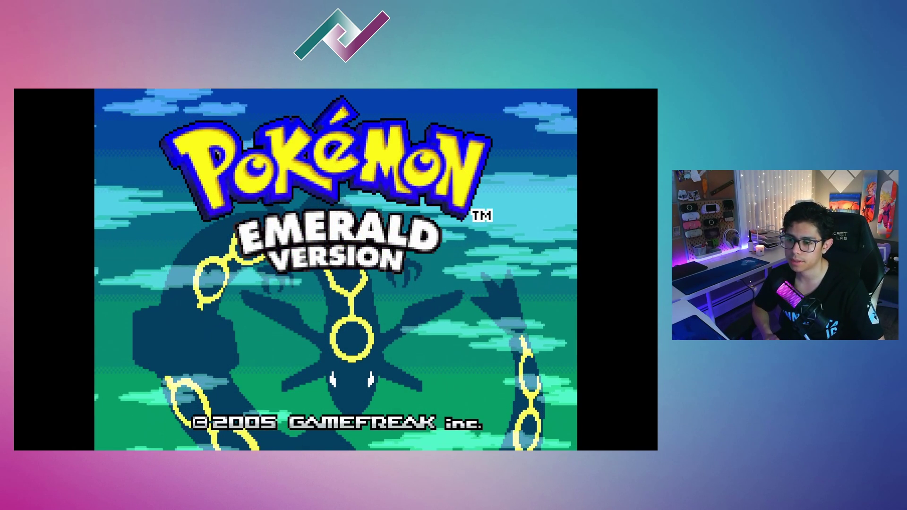
# - Review the first Quick Menu entries and save the game's state to slot 0
pyautogui.press('F1')
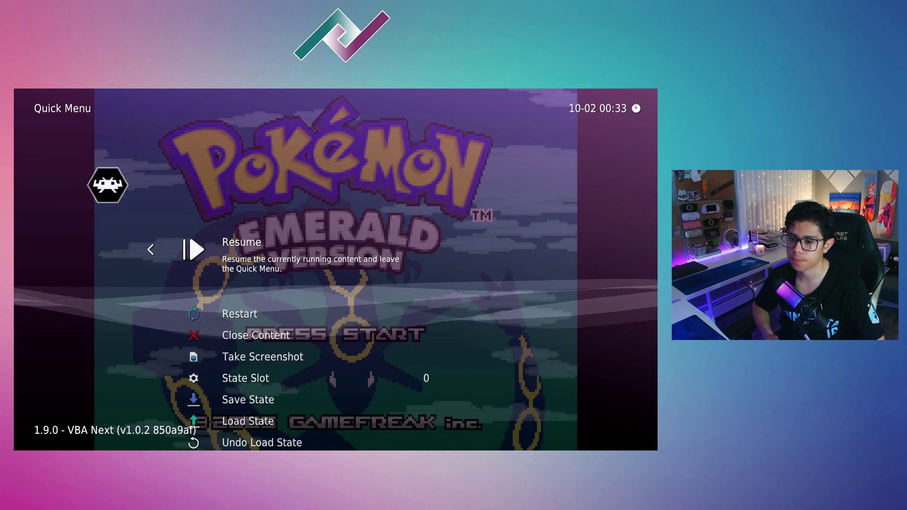
pyautogui.press('Down')
pyautogui.press('Up')
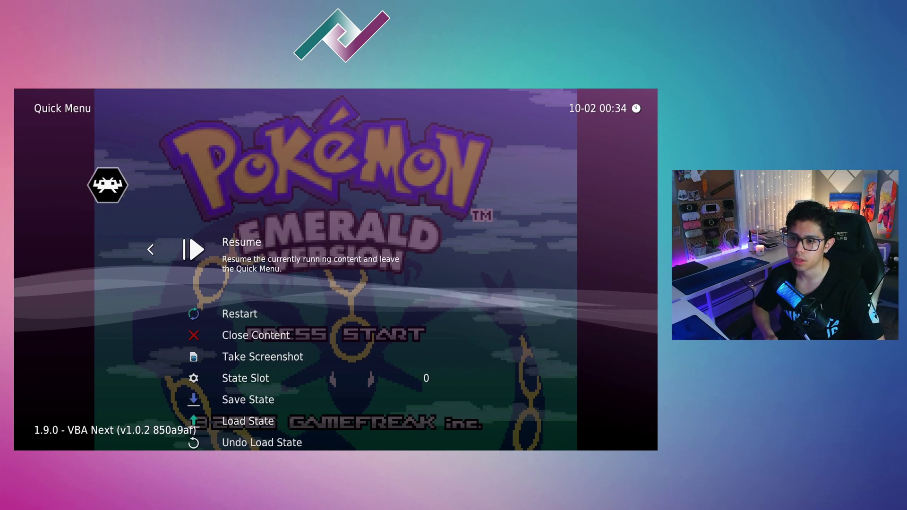
pyautogui.press('Down')
pyautogui.press('Down')
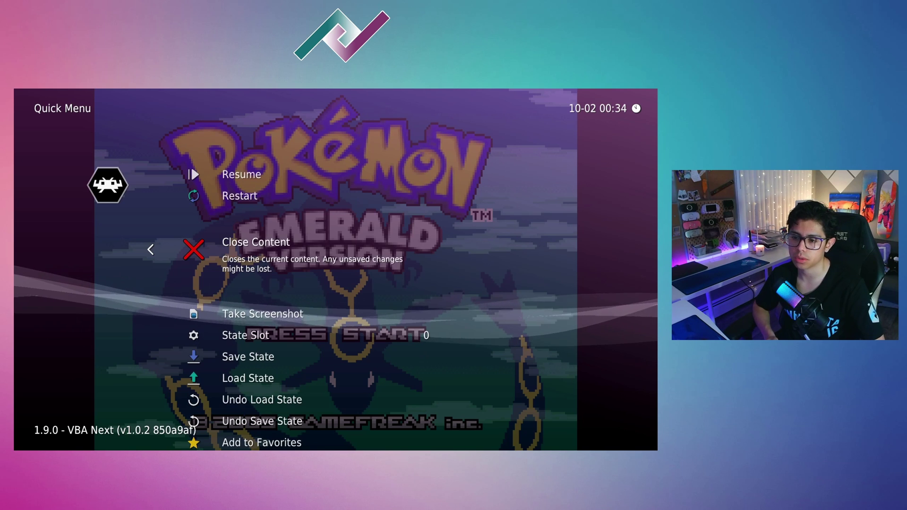
pyautogui.press('Down')
pyautogui.press('Down')
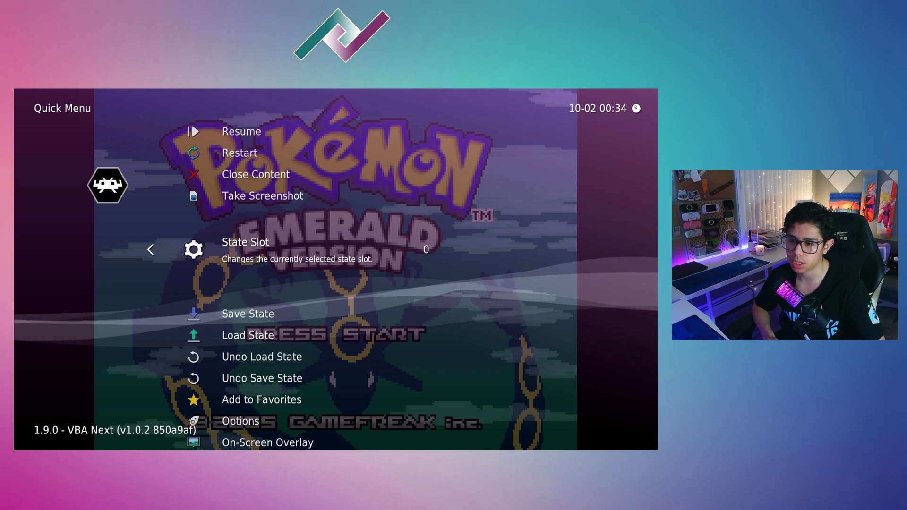
pyautogui.press('Down')
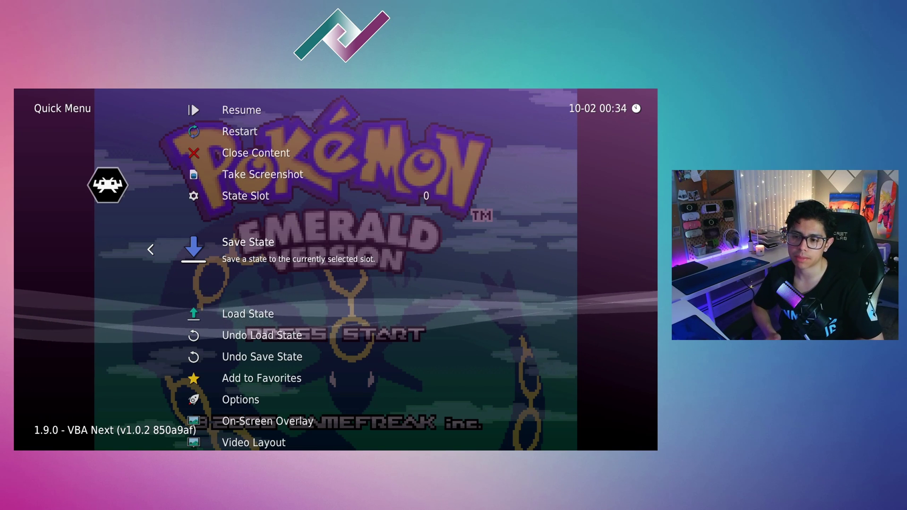
pyautogui.press('Return')
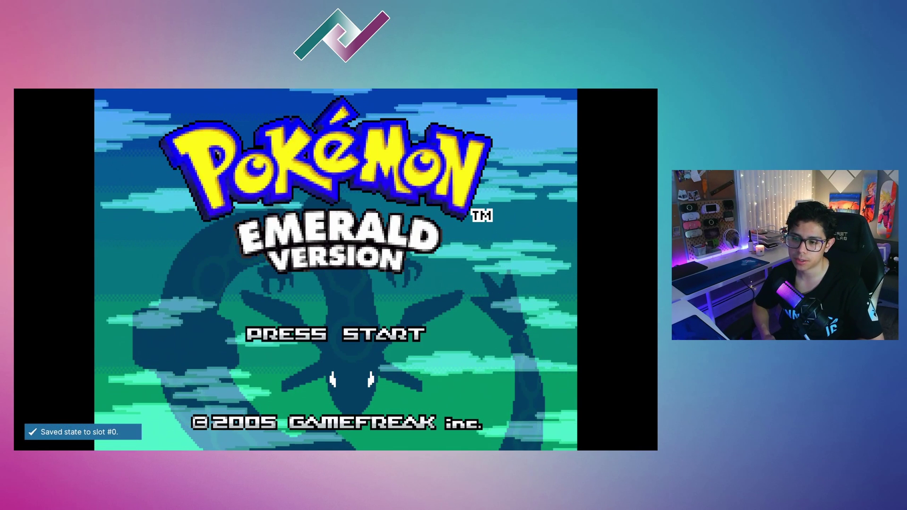
# - Load the saved game state from slot 0
pyautogui.press('F1')
pyautogui.press('Up')
pyautogui.press('Down')
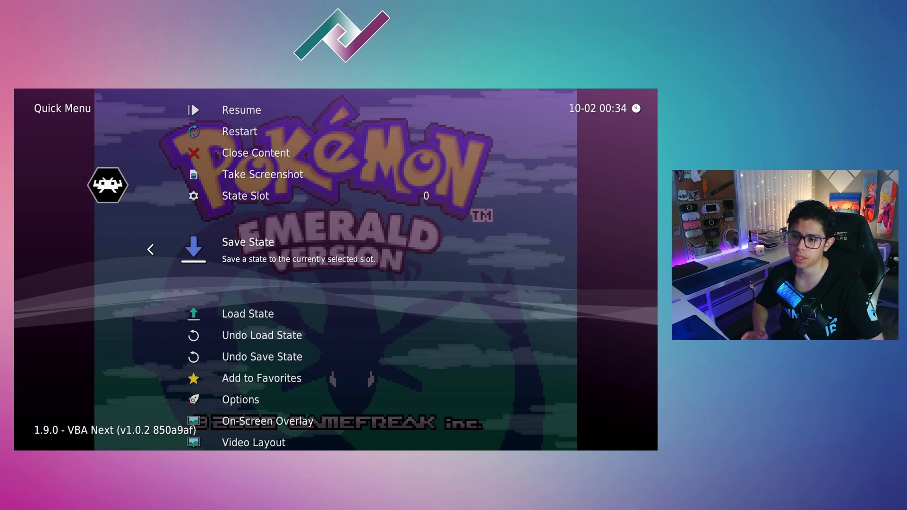
pyautogui.press('Down')
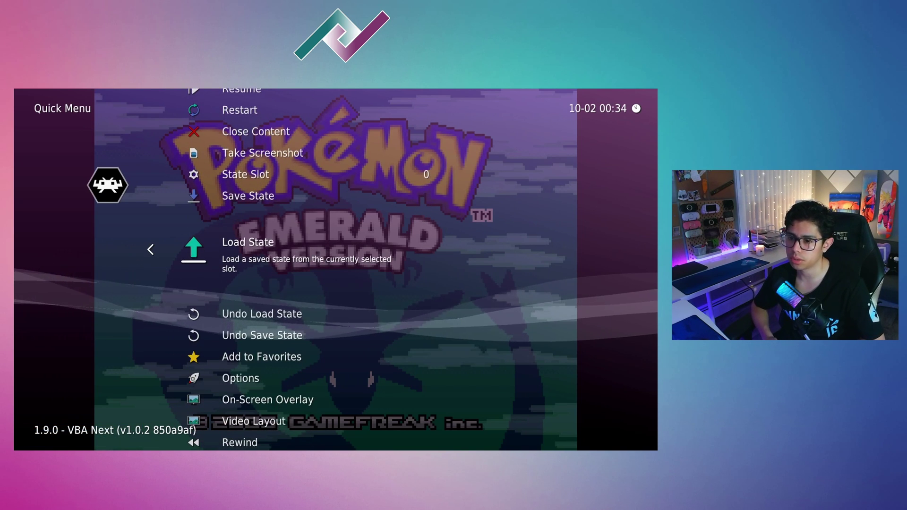
pyautogui.press('Return')
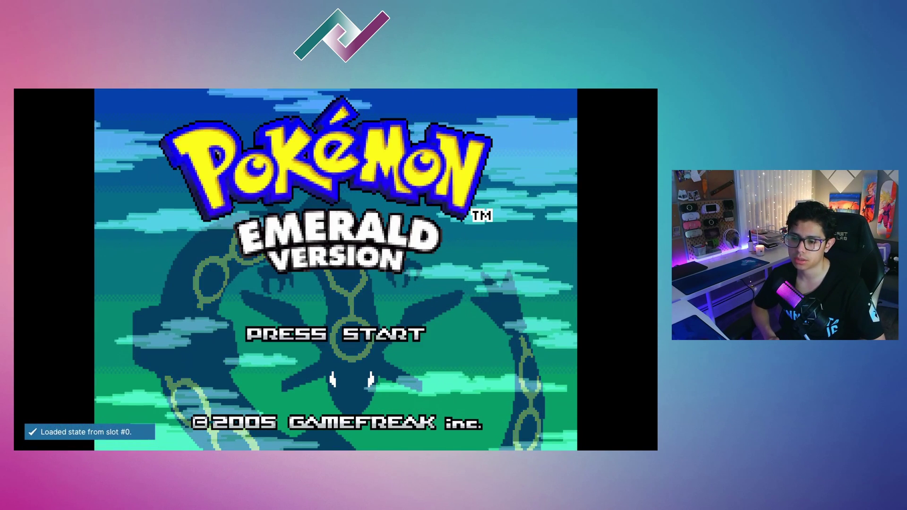
# - Reopen the Quick Menu and look over the entries below Load State
pyautogui.press('F1')
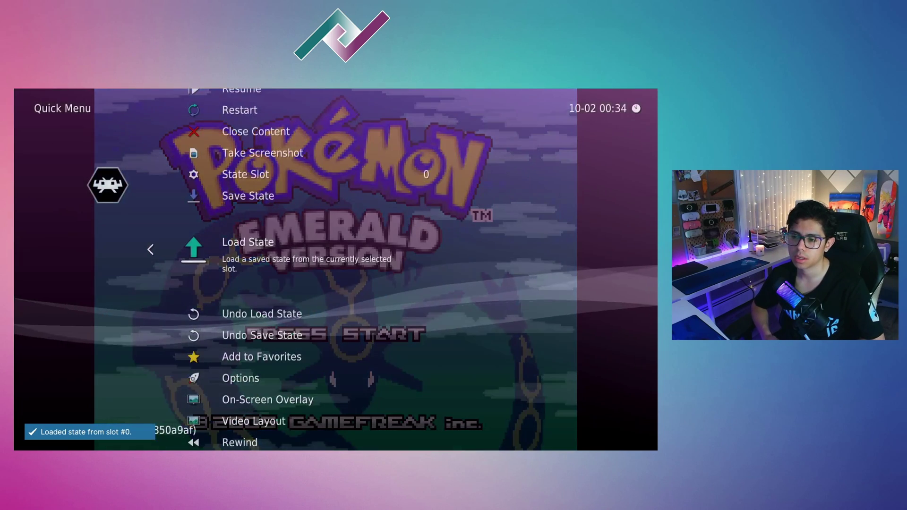
pyautogui.press('Down')
pyautogui.press('Down')
pyautogui.press('Up')
pyautogui.press('Down')
pyautogui.press('Down')
pyautogui.press('Down')
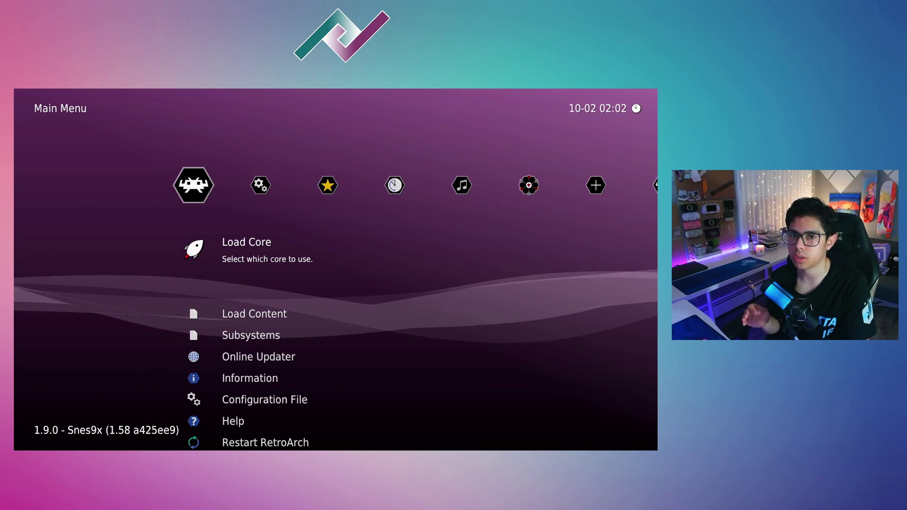
# - Browse the main categories up to Import Content and go back to Netplay
pyautogui.press('Right')
pyautogui.press('Right')
pyautogui.press('Right')
pyautogui.press('Right')
pyautogui.press('Right')
pyautogui.press('Right')
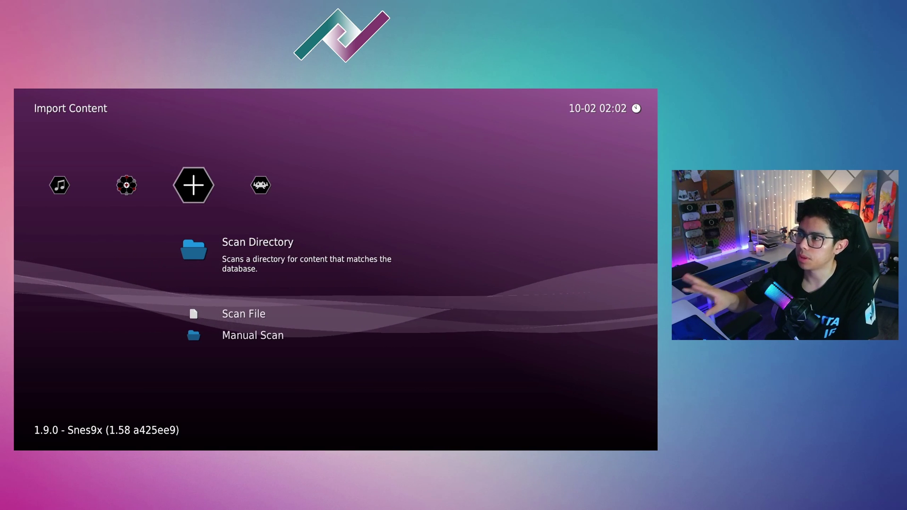
pyautogui.press('Left')
pyautogui.press('Right')
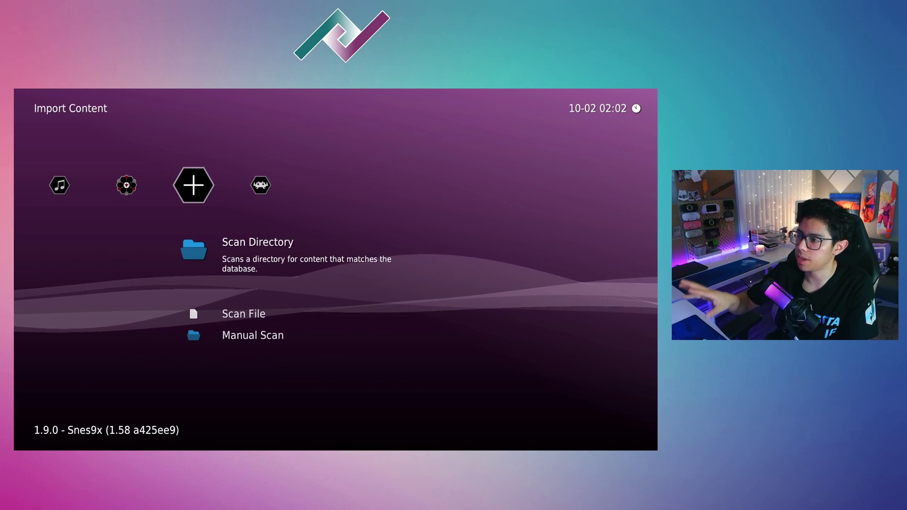
pyautogui.press('Left')
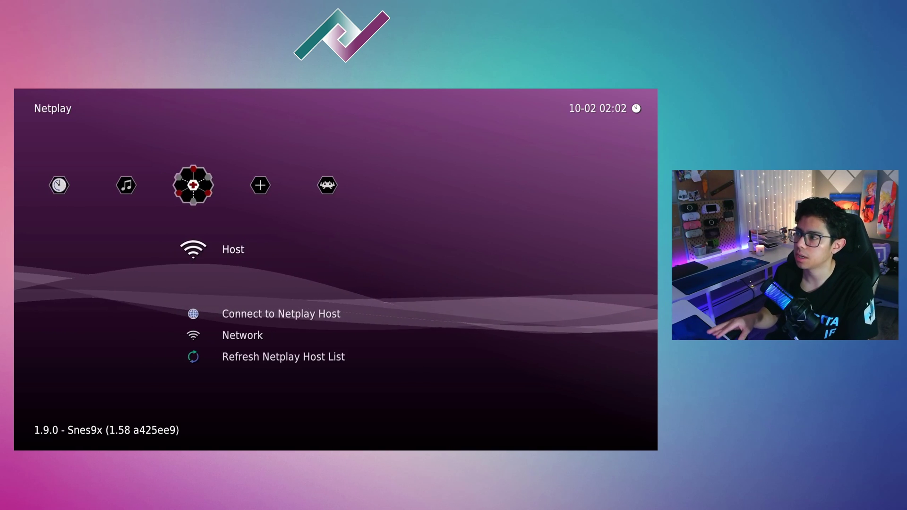
# - Open Scan Directory under Import Content and browse to the /dev_usb001/ drive
pyautogui.press('Right')
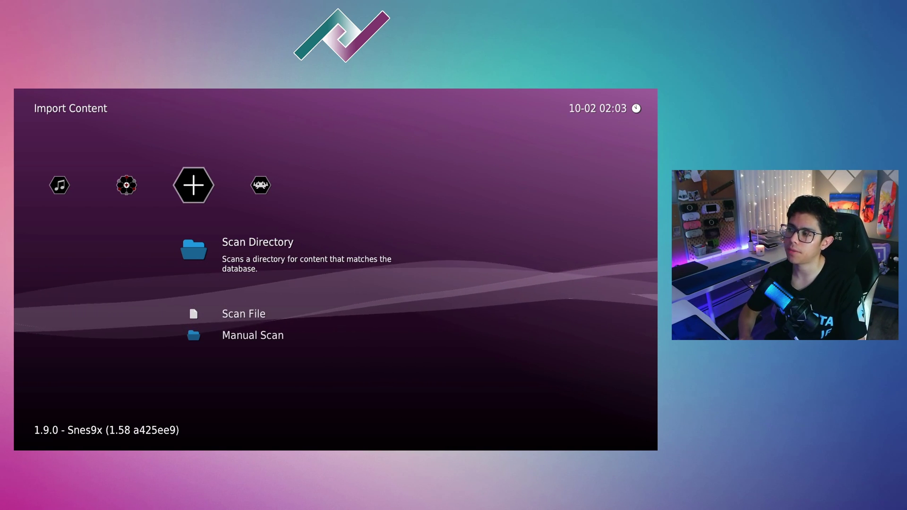
pyautogui.press('Return')
pyautogui.press('Down')
pyautogui.press('Down')
pyautogui.press('Down')
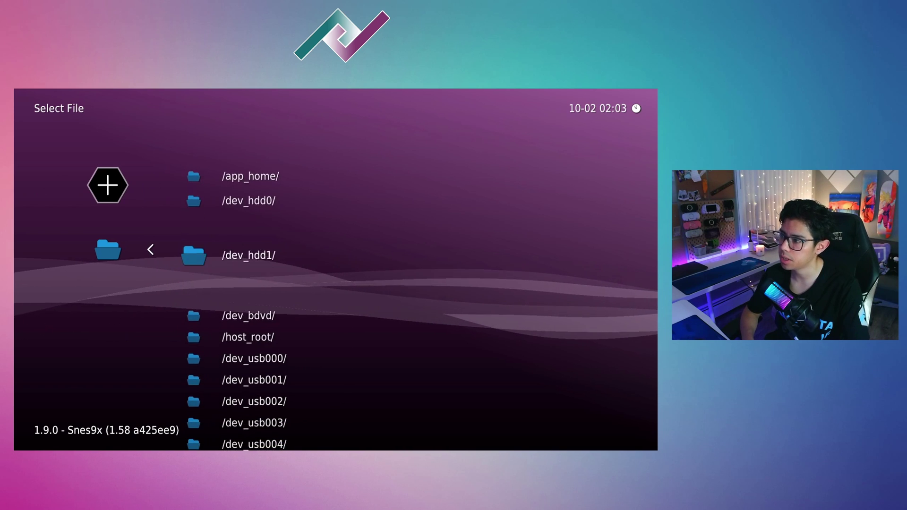
pyautogui.press('Down')
pyautogui.press('Down')
pyautogui.press('Down')
pyautogui.press('Return')
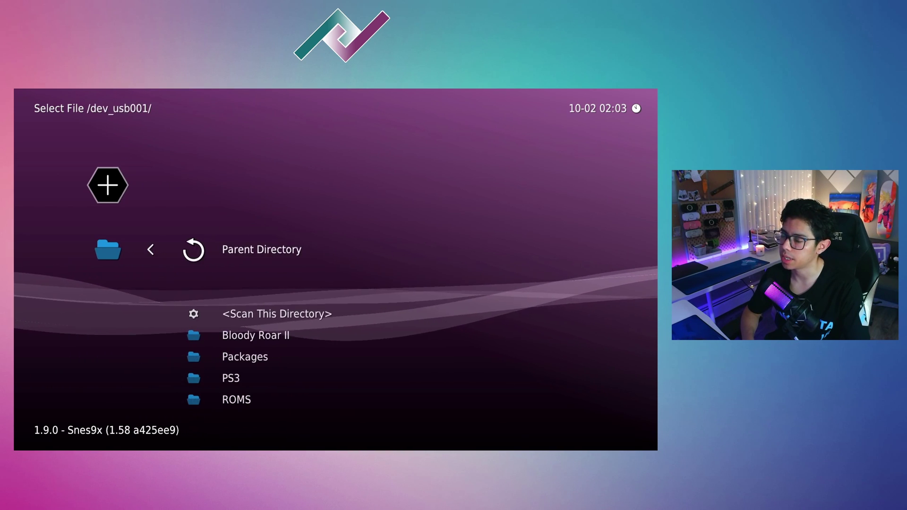
# - Browse to the GB Roms folder inside ROMS, show its scan option, and go back up from ROMS
pyautogui.press('Down')
pyautogui.press('Down')
pyautogui.press('Down')
pyautogui.press('Down')
pyautogui.press('Down')
pyautogui.press('Return')
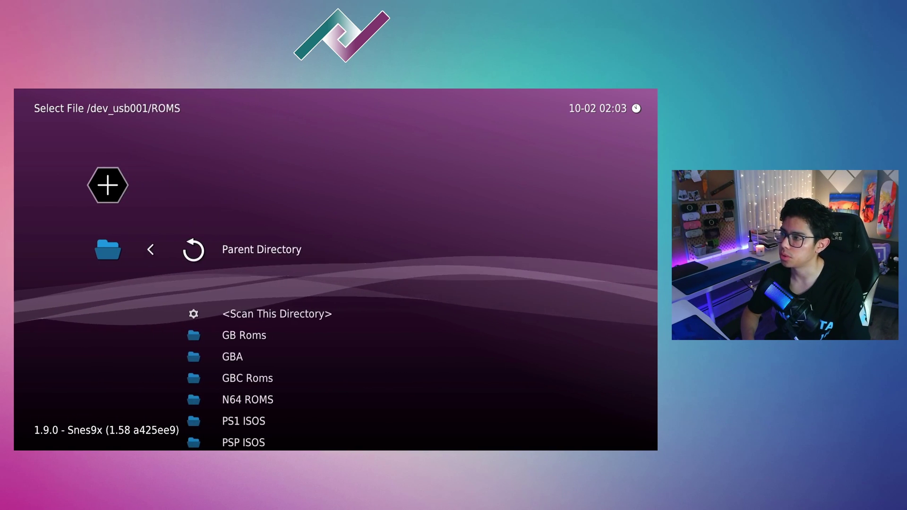
pyautogui.press('Down')
pyautogui.press('Down')
pyautogui.press('Return')
pyautogui.press('Down')
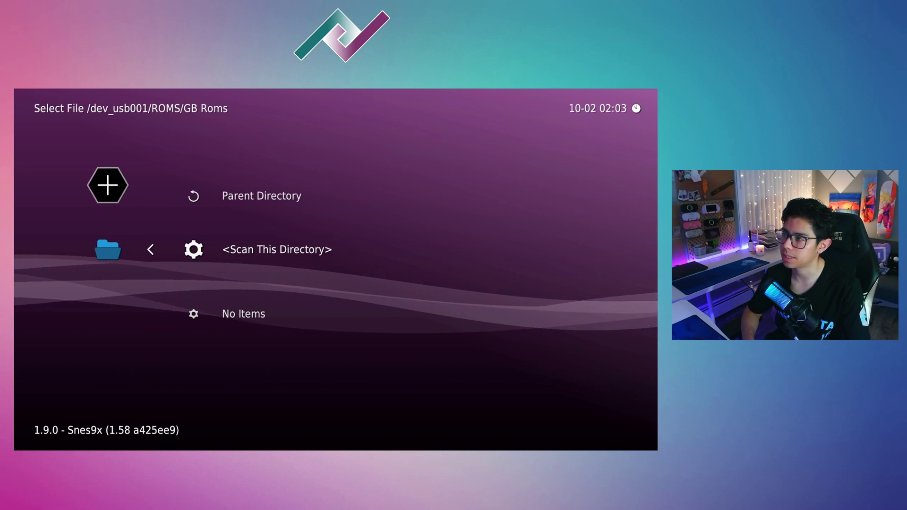
pyautogui.press('Down')
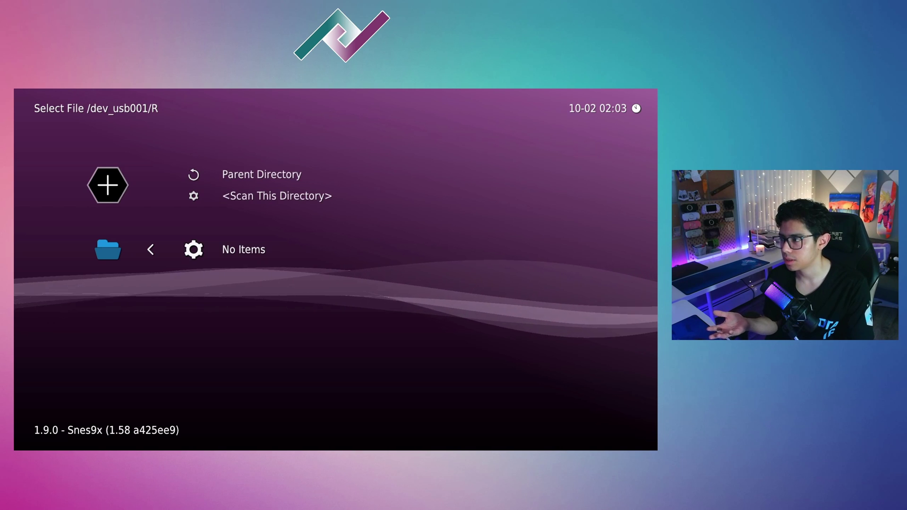
pyautogui.press('Up')
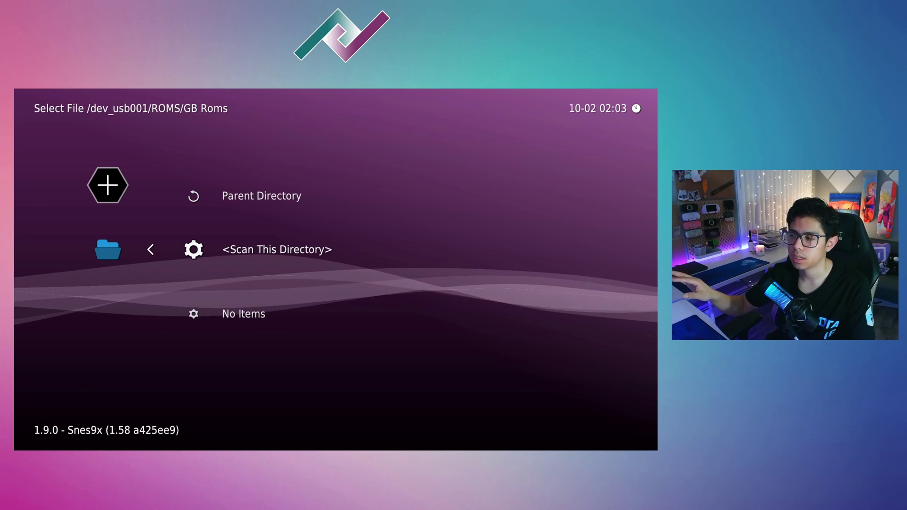
pyautogui.press('BackSpace')
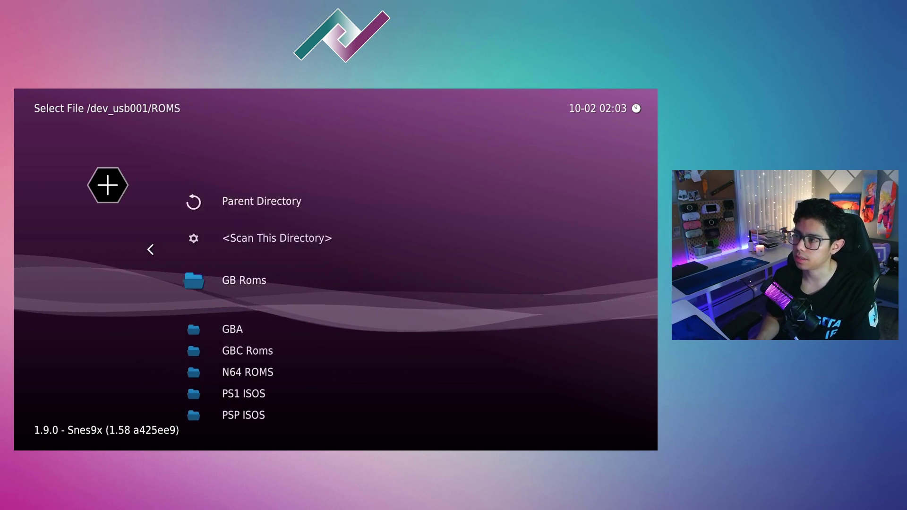
pyautogui.press('Up')
pyautogui.press('Up')
pyautogui.press('Return')
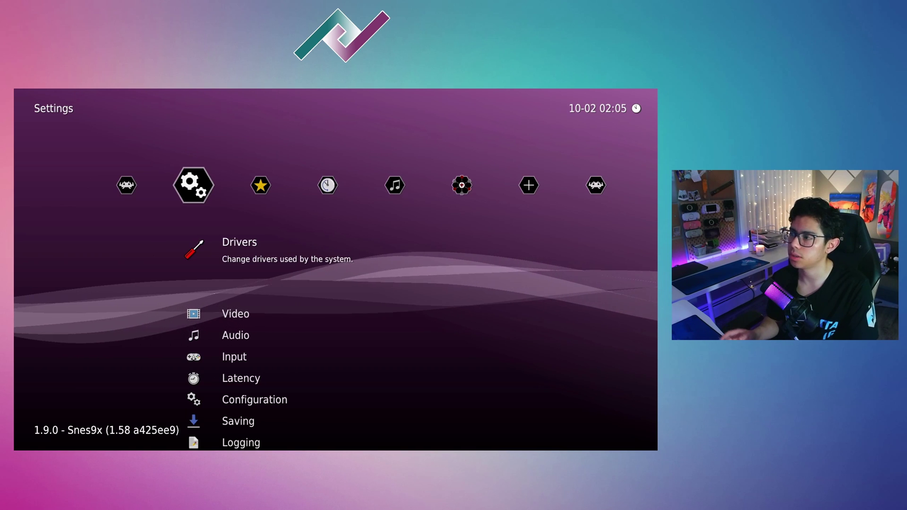
# - Turn on Show Advanced Settings in the User Interface settings and return to the settings list
pyautogui.press('Up')
pyautogui.press('Up')
pyautogui.press('Up')
pyautogui.press('Up')
pyautogui.press('Up')
pyautogui.press('Up')
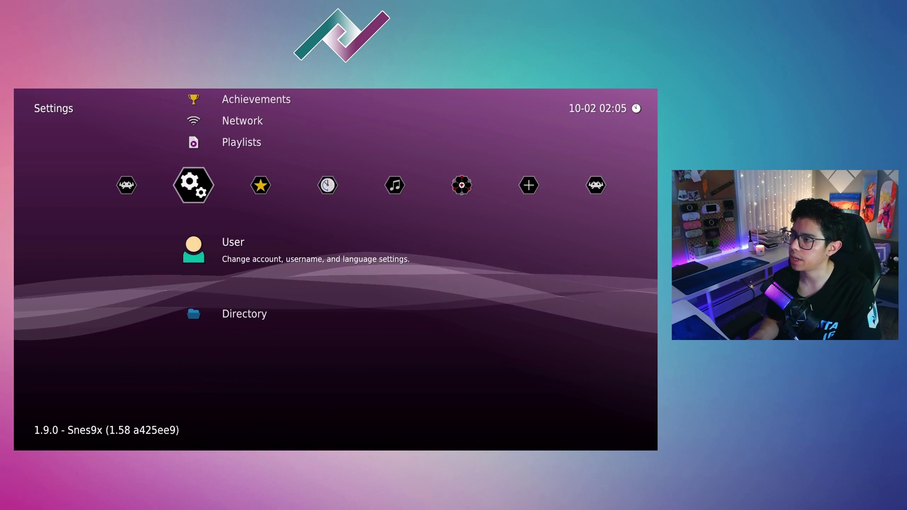
pyautogui.press('Up')
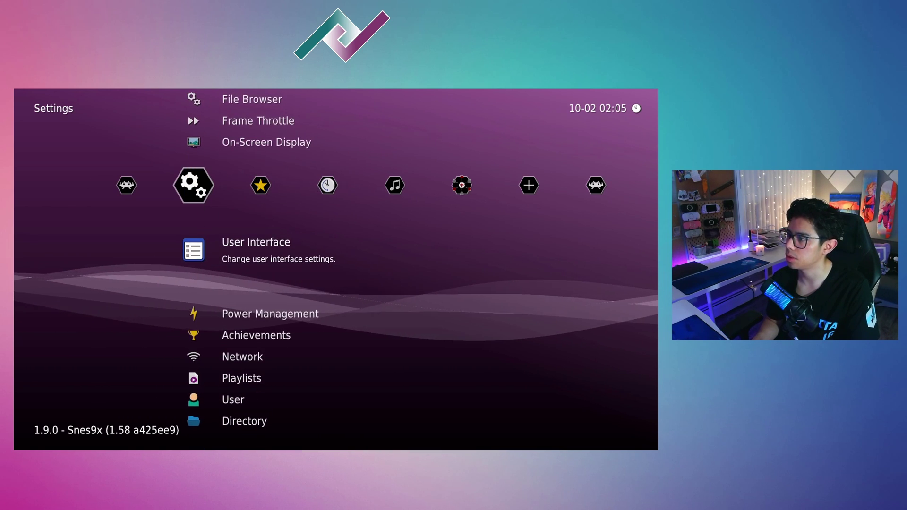
pyautogui.press('Return')
pyautogui.press('Down')
pyautogui.press('Down')
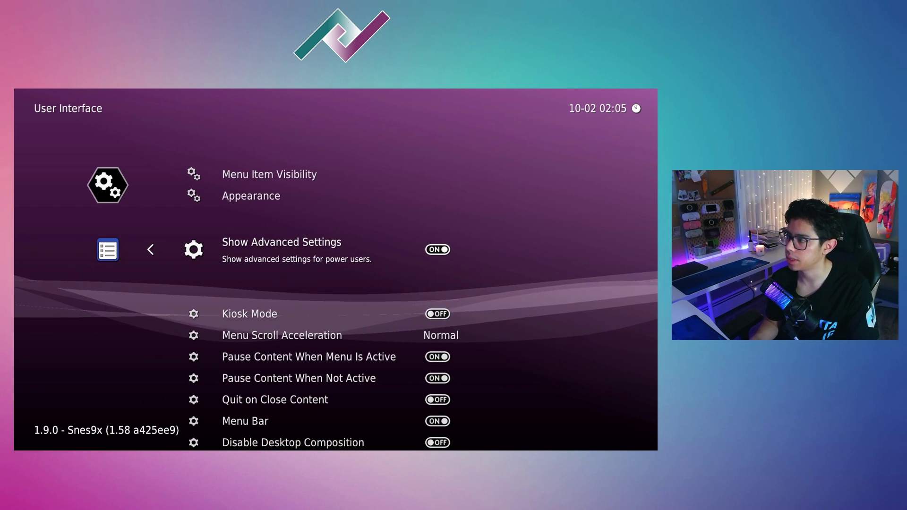
pyautogui.press('BackSpace')
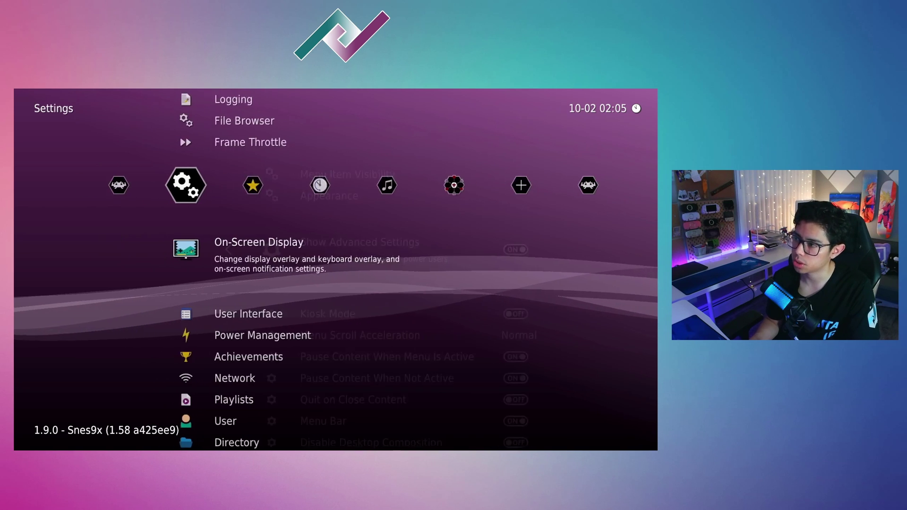
# - Reopen the User Interface settings and turn off Threaded Tasks
pyautogui.press('Return')
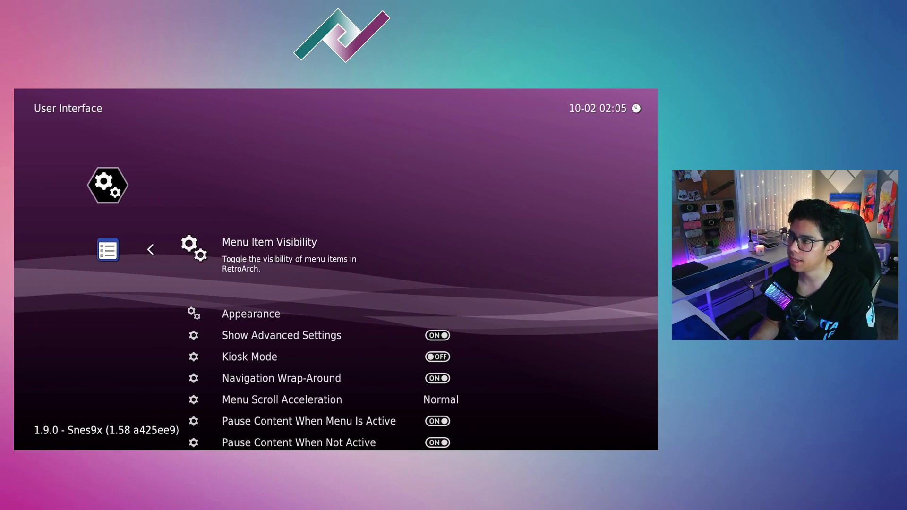
pyautogui.press('Down')
pyautogui.press('Down')
pyautogui.press('Down')
pyautogui.press('Down')
pyautogui.press('Down')
pyautogui.press('Down')
pyautogui.press('Down')
pyautogui.press('Down')
pyautogui.press('Down')
pyautogui.press('Down')
pyautogui.press('Down')
pyautogui.press('Down')
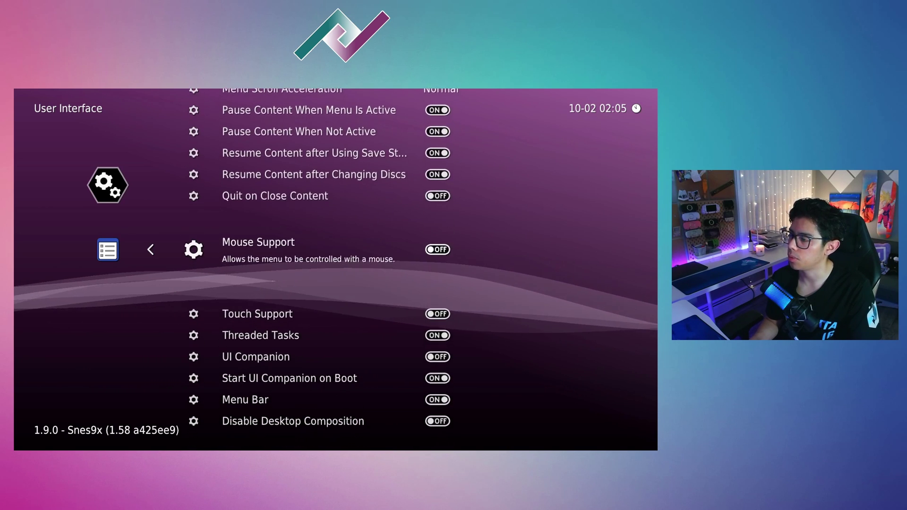
pyautogui.press('Down')
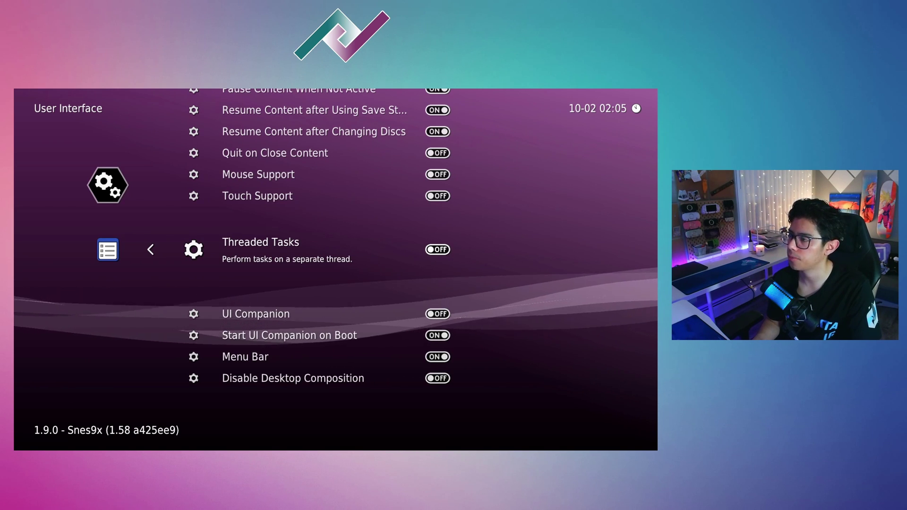
pyautogui.press('BackSpace')
# - Save the current configuration through the Main Menu's Configuration File options
pyautogui.press('Up')
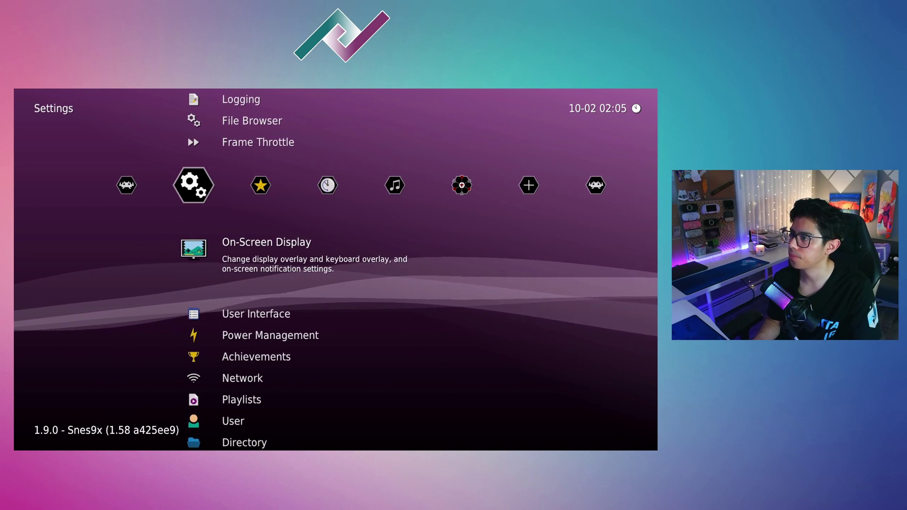
pyautogui.press('Up')
pyautogui.press('Up')
pyautogui.press('Up')
pyautogui.press('Up')
pyautogui.press('Up')
pyautogui.press('Left')
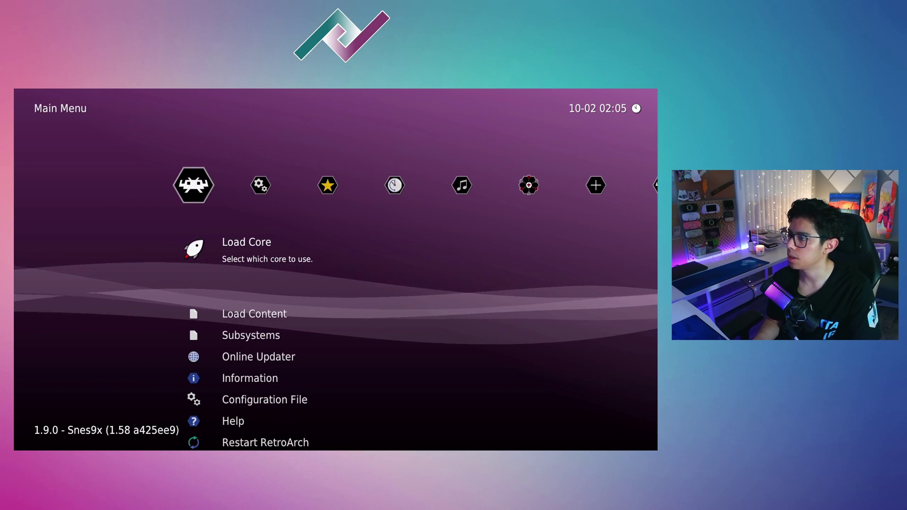
pyautogui.press('Down')
pyautogui.press('Down')
pyautogui.press('Down')
pyautogui.press('Down')
pyautogui.press('Down')
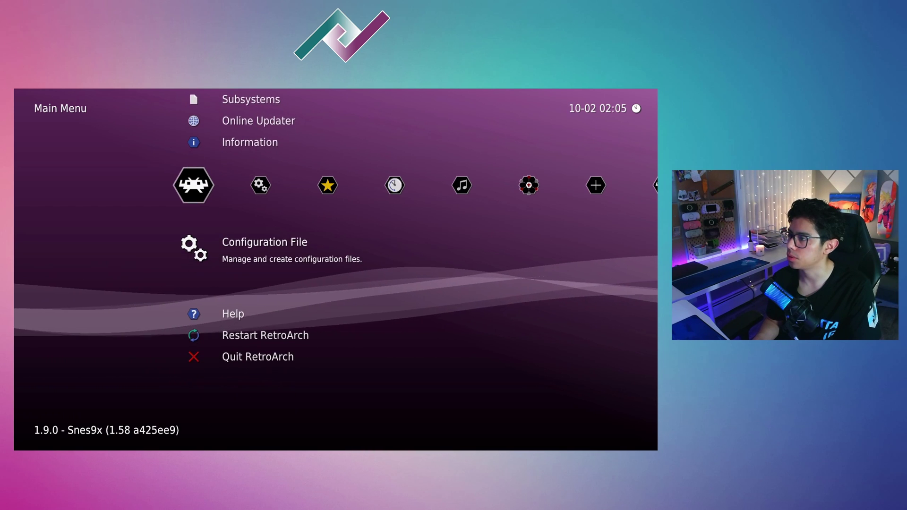
pyautogui.press('Up')
pyautogui.press('Down')
pyautogui.press('Return')
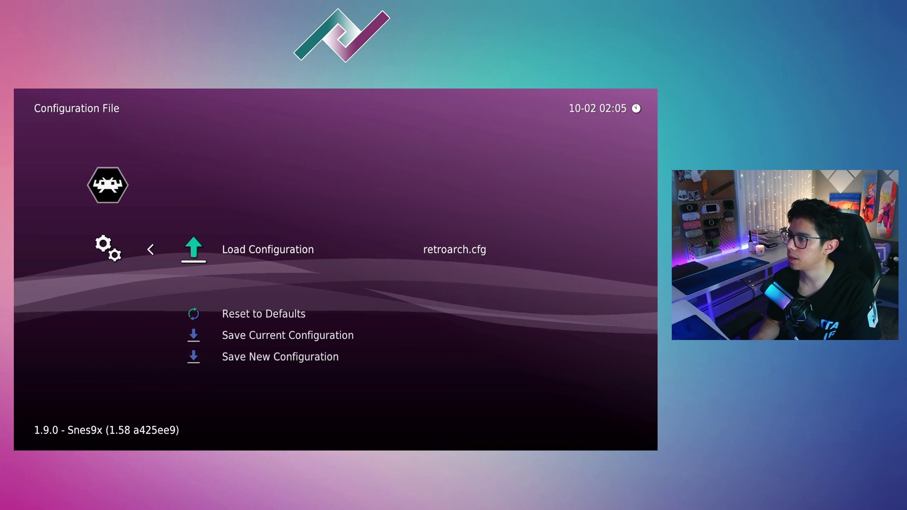
pyautogui.press('Down')
pyautogui.press('Down')
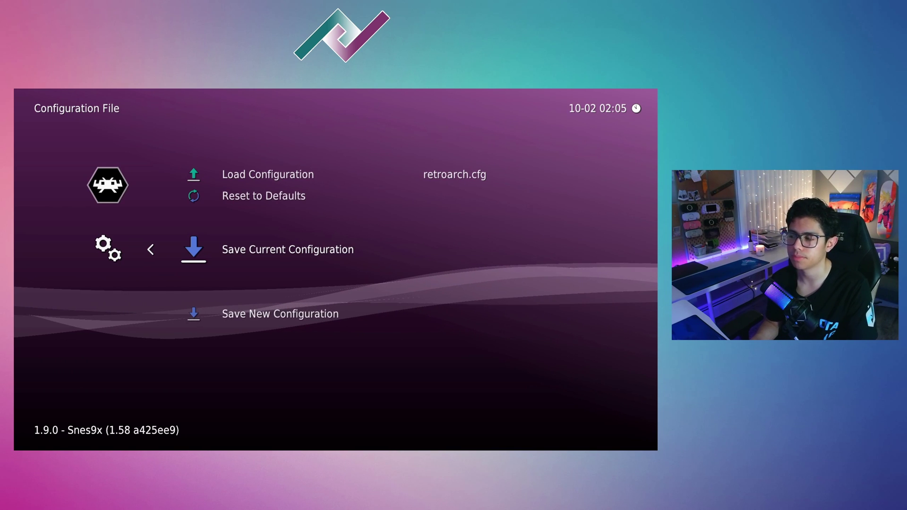
pyautogui.press('Return')
pyautogui.press('BackSpace')
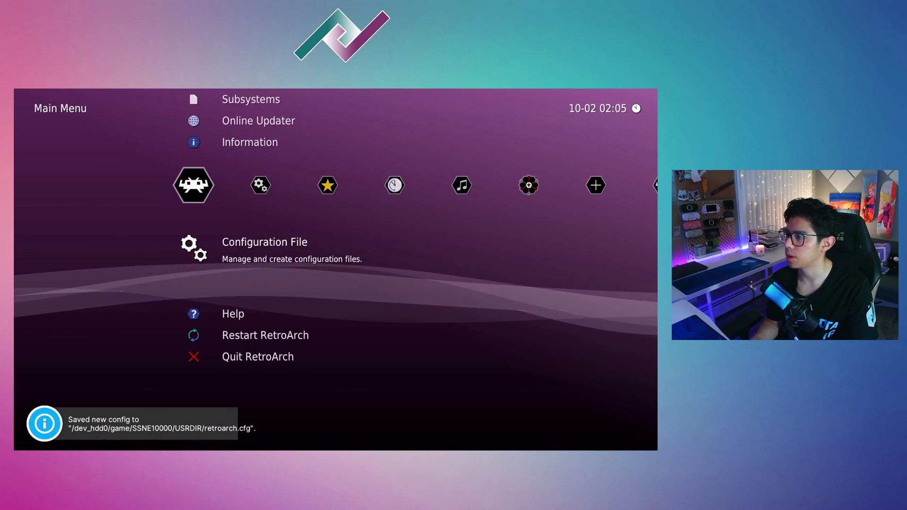
# - Restart RetroArch from the Main Menu
pyautogui.press('Down')
pyautogui.press('Down')
pyautogui.press('Return')
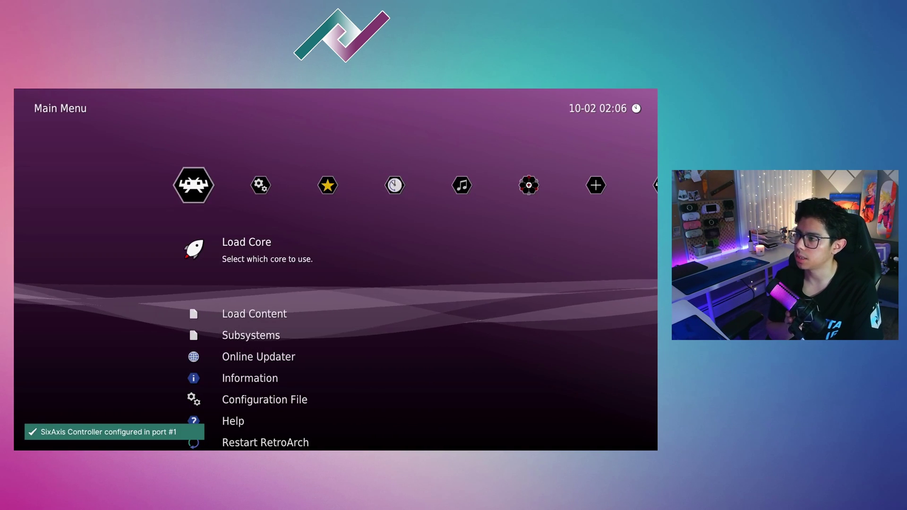
# - Start a directory scan under Import Content and open the /dev_usb001/ drive
pyautogui.press('Right')
pyautogui.press('Right')
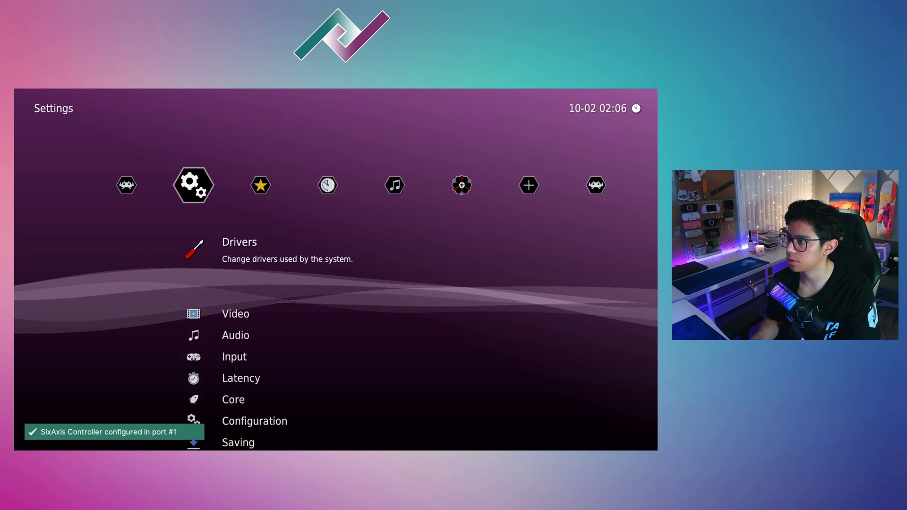
pyautogui.press('Right')
pyautogui.press('Right')
pyautogui.press('Right')
pyautogui.press('Right')
pyautogui.press('Return')
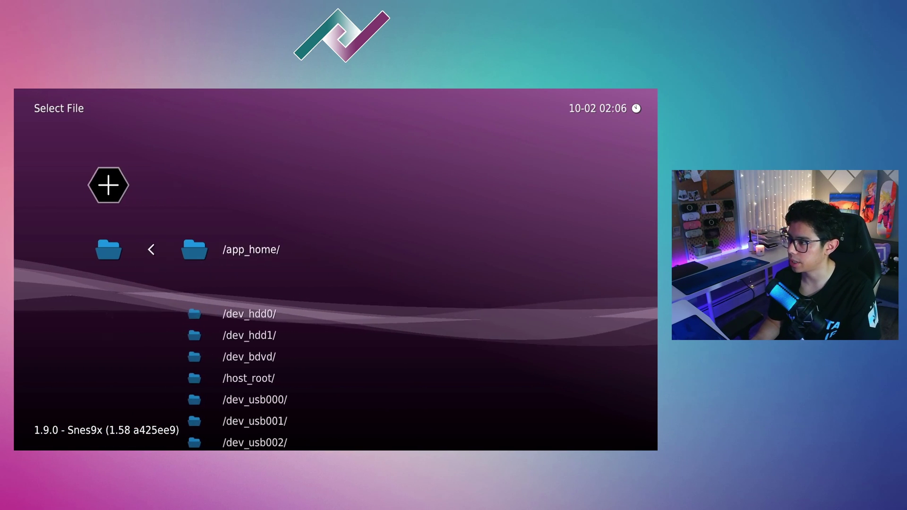
pyautogui.press('Down')
pyautogui.press('Down')
pyautogui.press('Down')
pyautogui.press('Down')
pyautogui.press('Down')
pyautogui.press('Down')
pyautogui.press('Return')
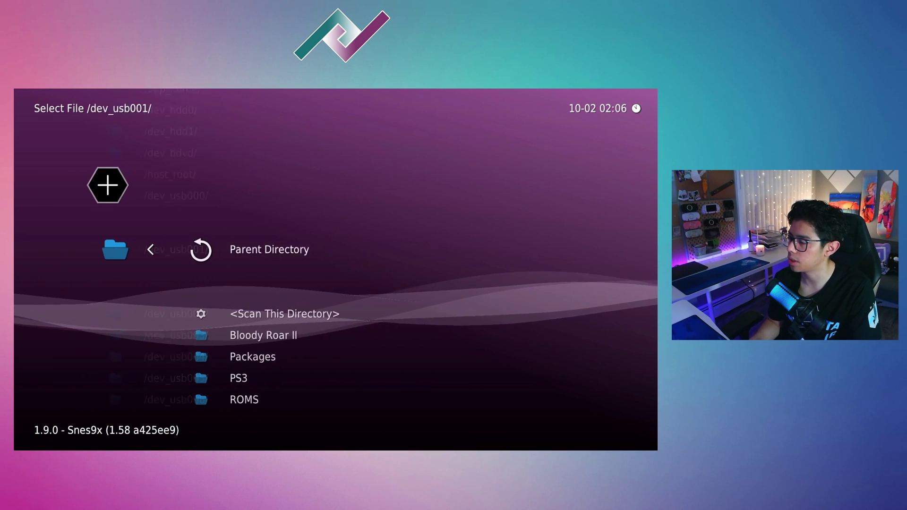
# - Scan the GB Roms folder inside the drive's ROMS directory for content
pyautogui.press('Down')
pyautogui.press('Down')
pyautogui.press('Down')
pyautogui.press('Down')
pyautogui.press('Down')
pyautogui.press('Return')
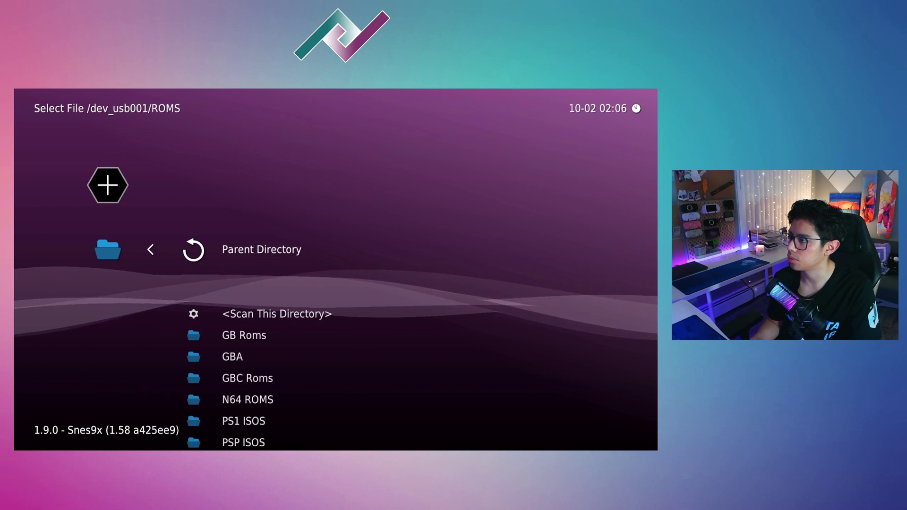
pyautogui.press('Down')
pyautogui.press('Down')
pyautogui.press('Return')
pyautogui.press('Down')
pyautogui.press('Down')
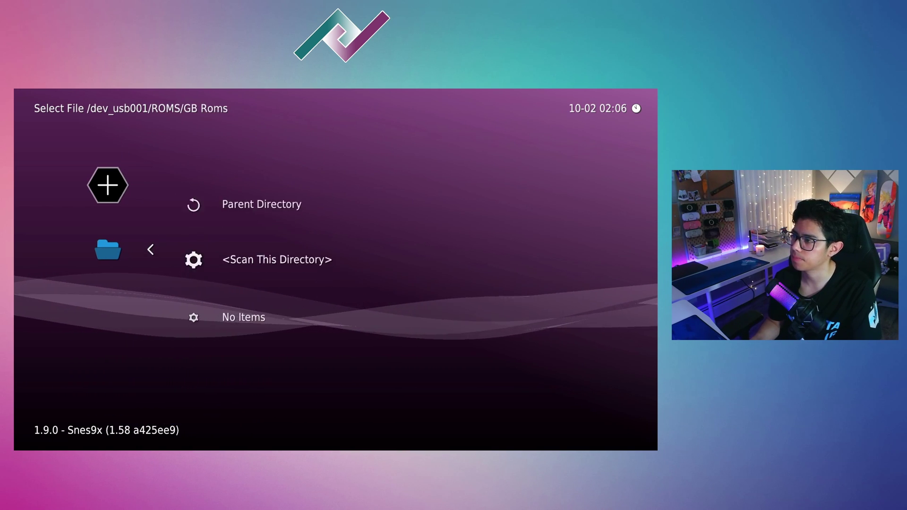
pyautogui.press('Up')
pyautogui.press('Return')
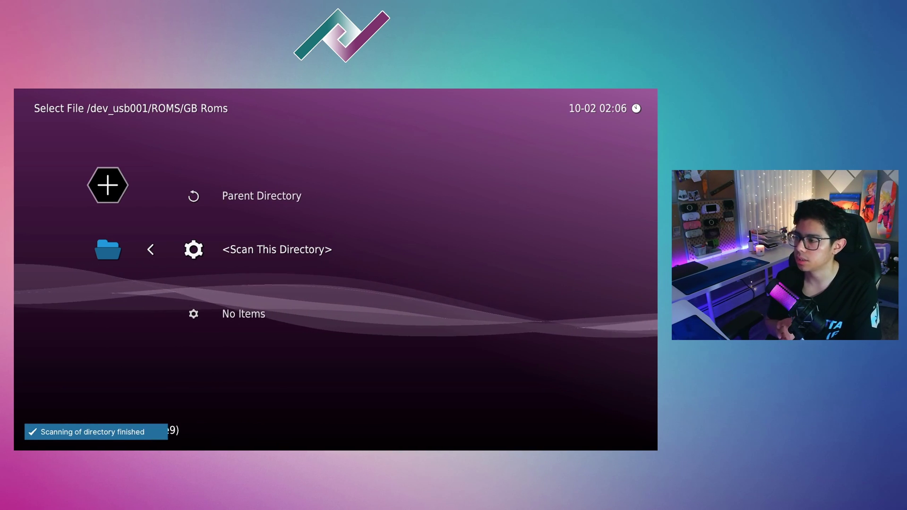
# - Leave the file browser and go to the Nintendo - Game Boy playlist
pyautogui.press('BackSpace')
pyautogui.press('BackSpace')
pyautogui.press('BackSpace')
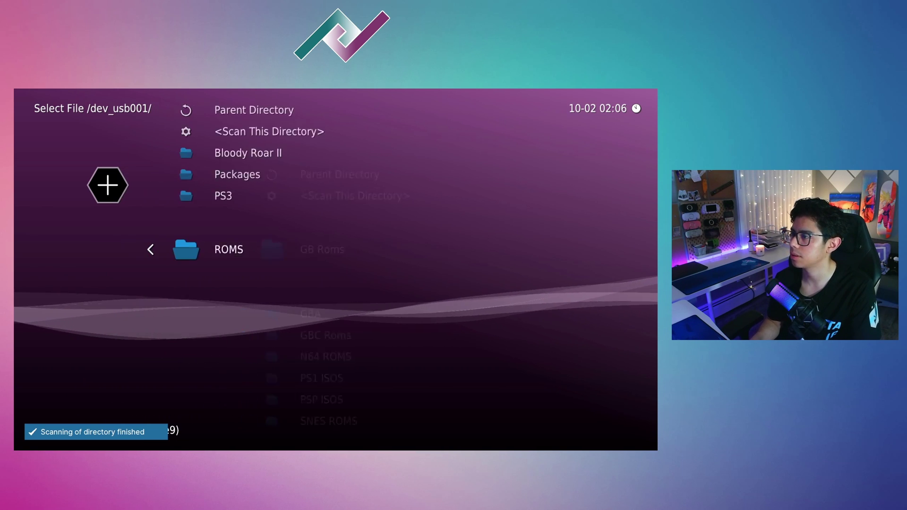
pyautogui.press('BackSpace')
pyautogui.press('Right')
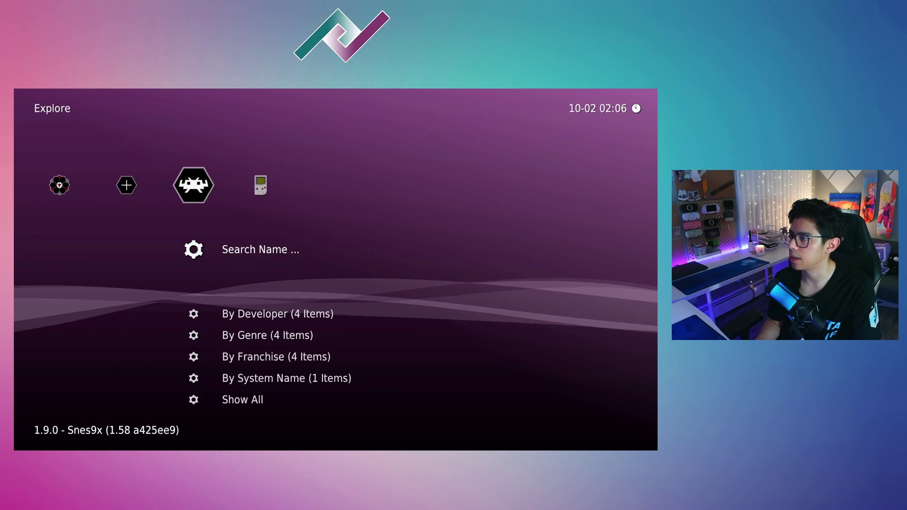
pyautogui.press('Right')
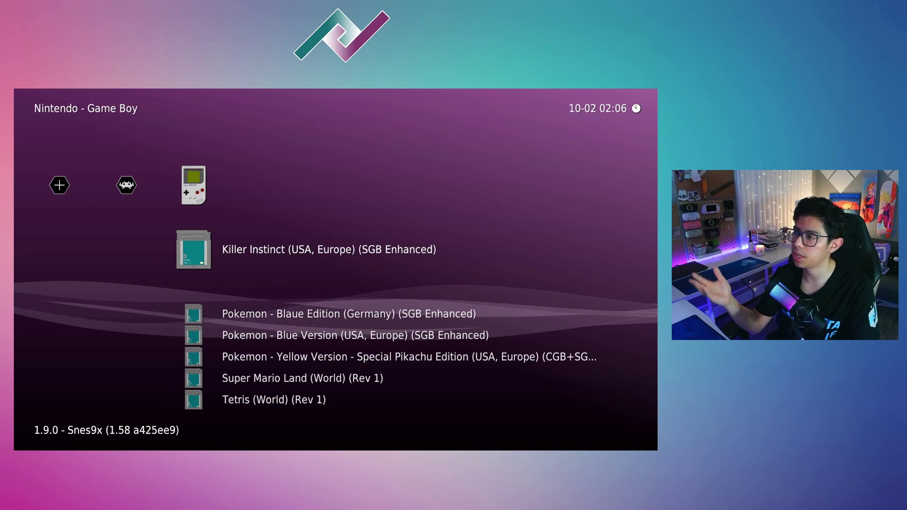
# - Look through the games in the Nintendo - Game Boy playlist and return to Killer Instinct
pyautogui.press('Down')
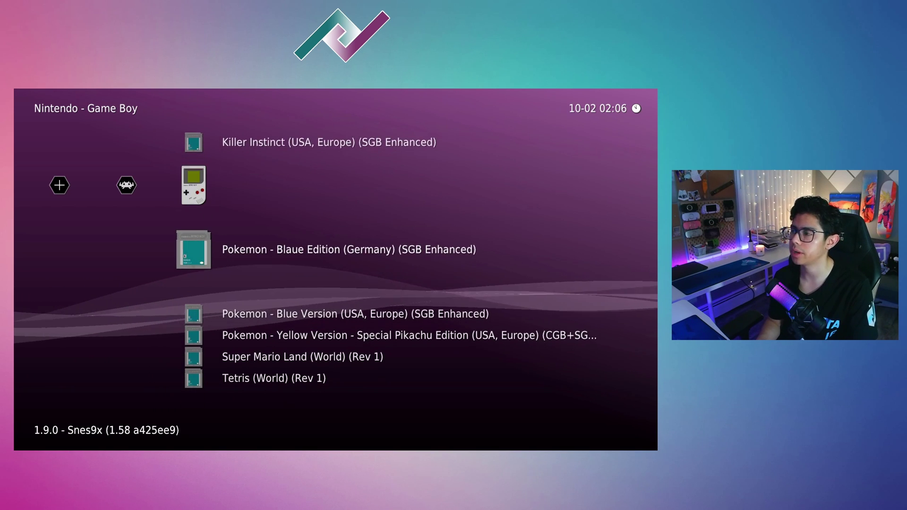
pyautogui.press('Down')
pyautogui.press('Down')
pyautogui.press('Down')
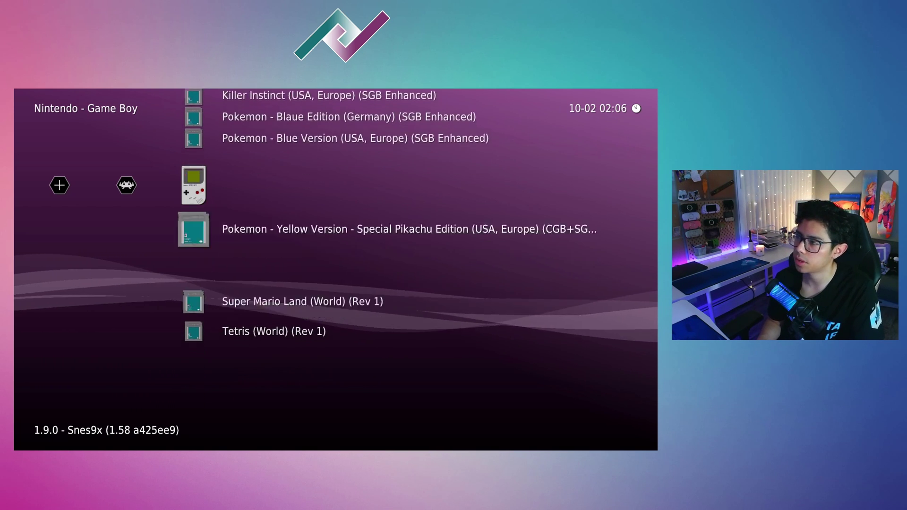
pyautogui.press('Up')
pyautogui.press('Up')
pyautogui.press('Up')
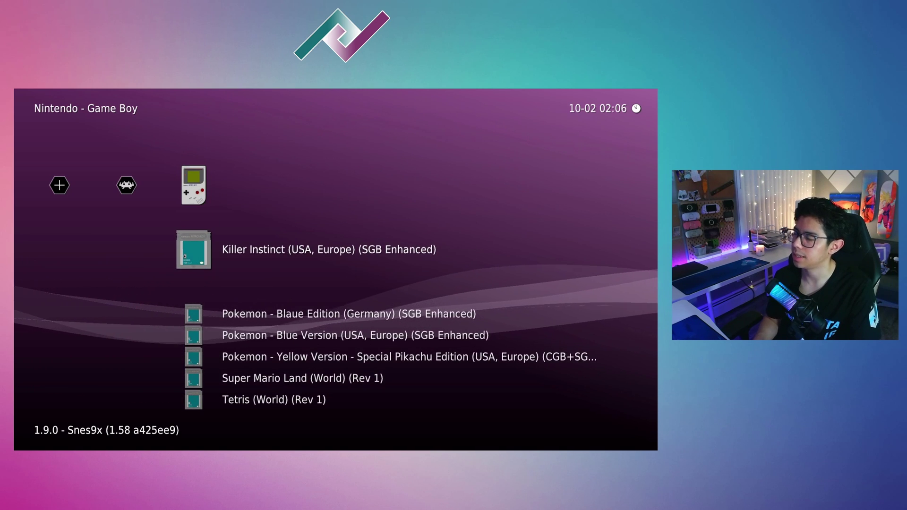
# - Return to Import Content, start another directory scan and open the /dev_usb001/ drive
pyautogui.press('Left')
pyautogui.press('Left')
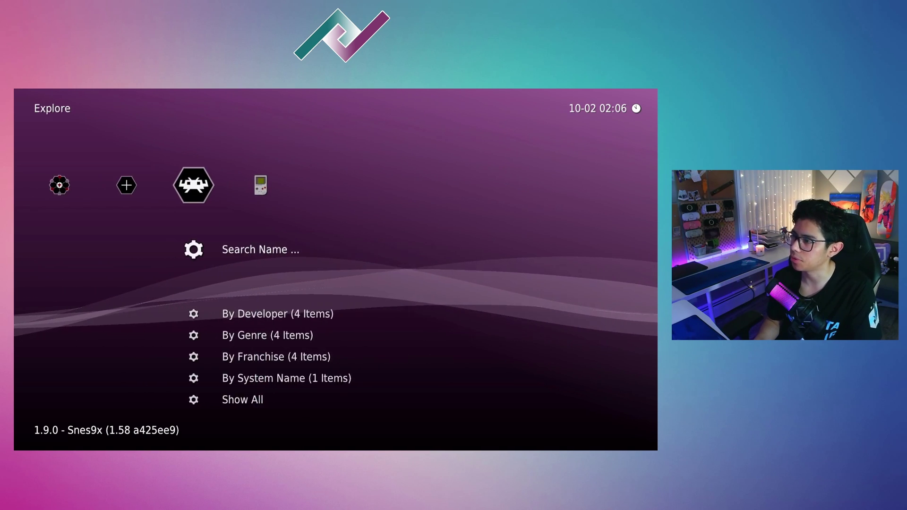
pyautogui.press('Down')
pyautogui.press('Return')
pyautogui.press('Down')
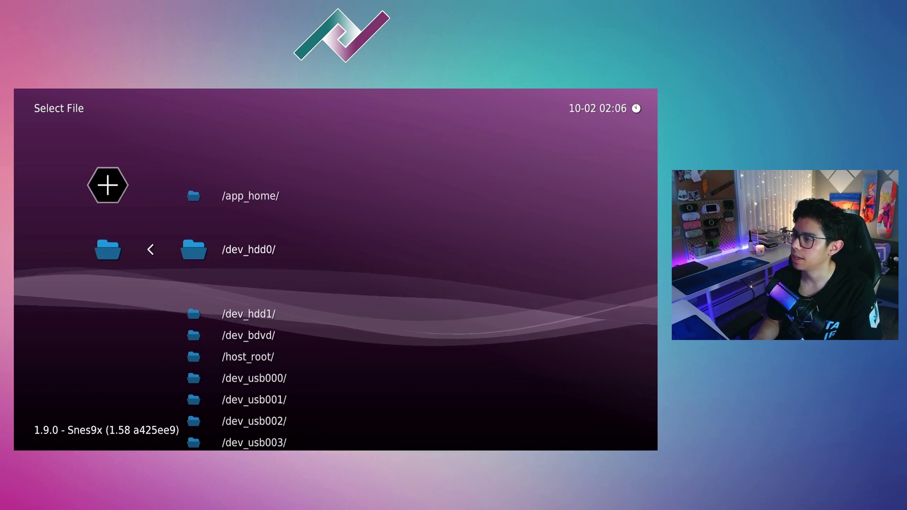
pyautogui.press('Down')
pyautogui.press('Down')
pyautogui.press('Down')
pyautogui.press('Down')
pyautogui.press('Down')
pyautogui.press('Return')
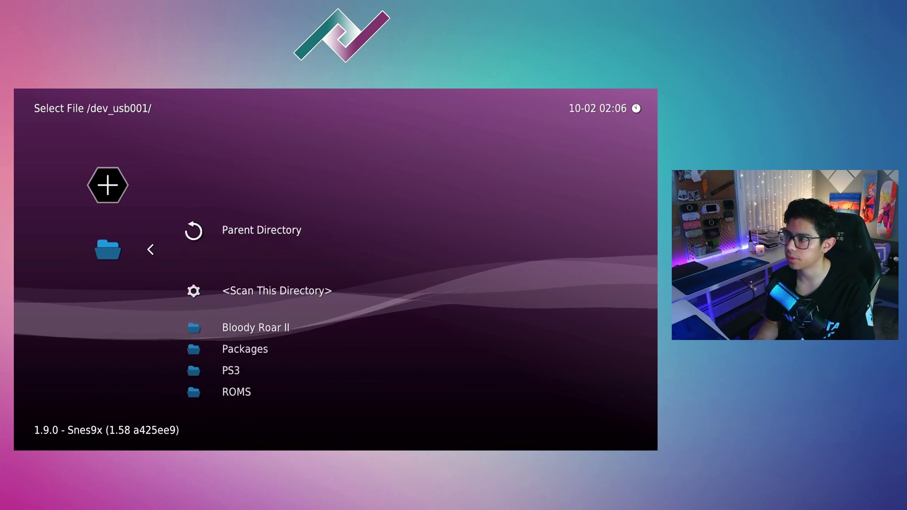
# - Open the GBA folder inside the drive's ROMS directory and scan it for content
pyautogui.press('Down')
pyautogui.press('Down')
pyautogui.press('Down')
pyautogui.press('Return')
pyautogui.press('Down')
pyautogui.press('Down')
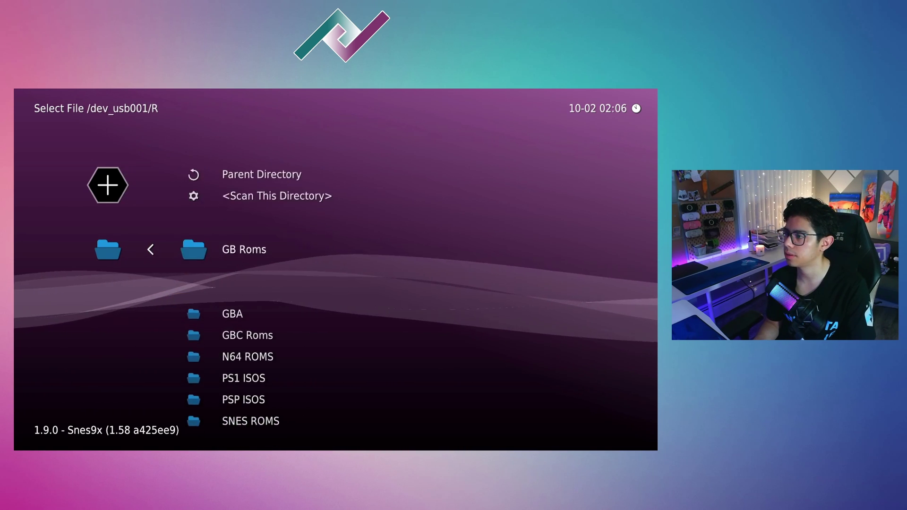
pyautogui.press('Down')
pyautogui.press('Up')
pyautogui.press('Down')
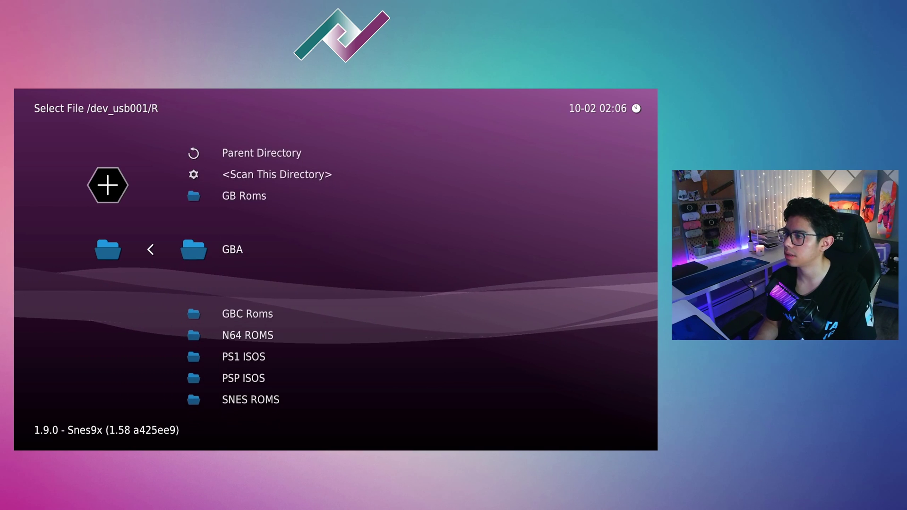
pyautogui.press('Return')
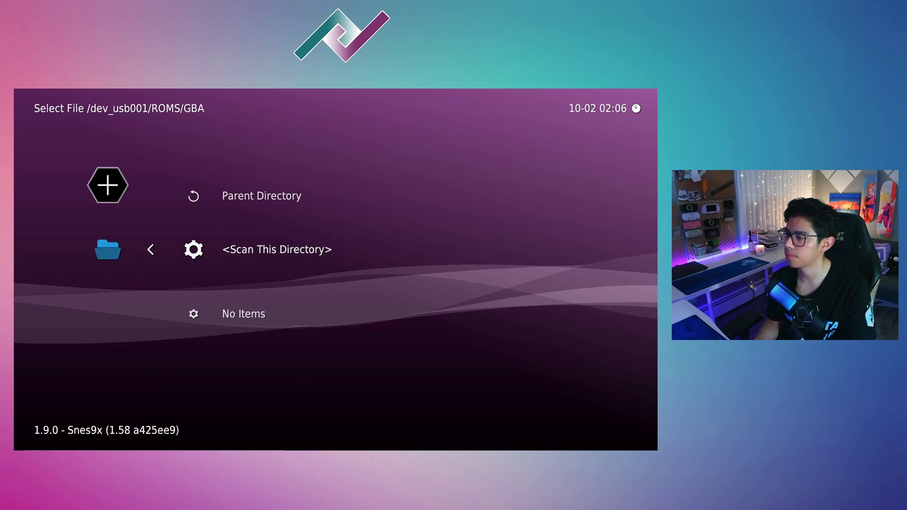
pyautogui.press('Return')
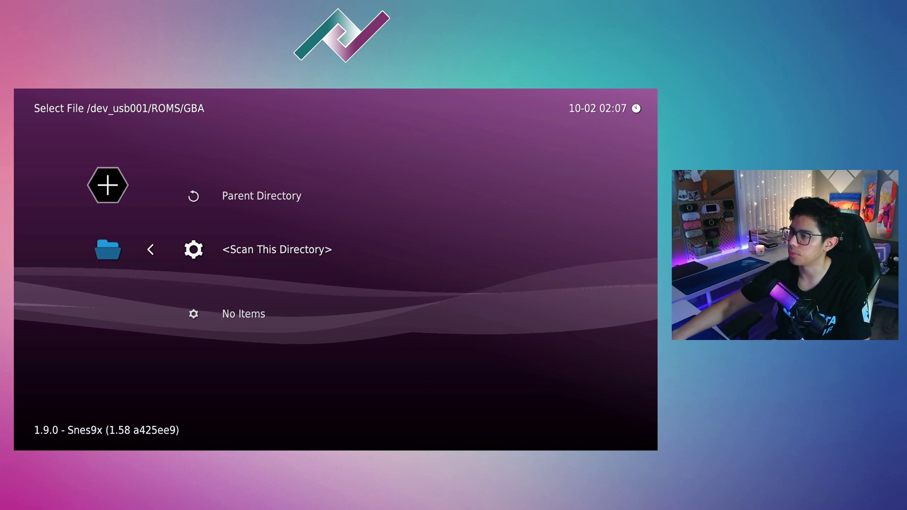
# - Go back to the ROMS directory, open the GBC Roms folder and scan it for content
pyautogui.press('BackSpace')
pyautogui.press('Down')
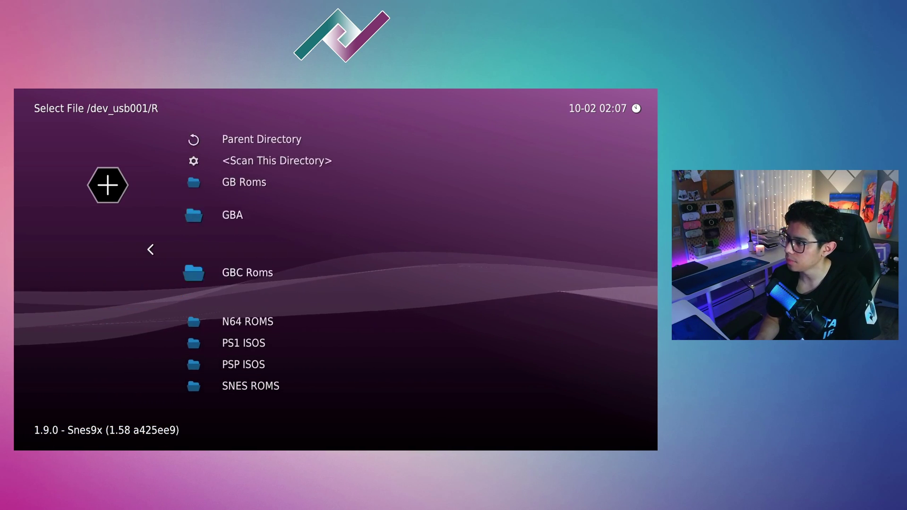
pyautogui.press('Return')
pyautogui.press('Down')
pyautogui.press('Down')
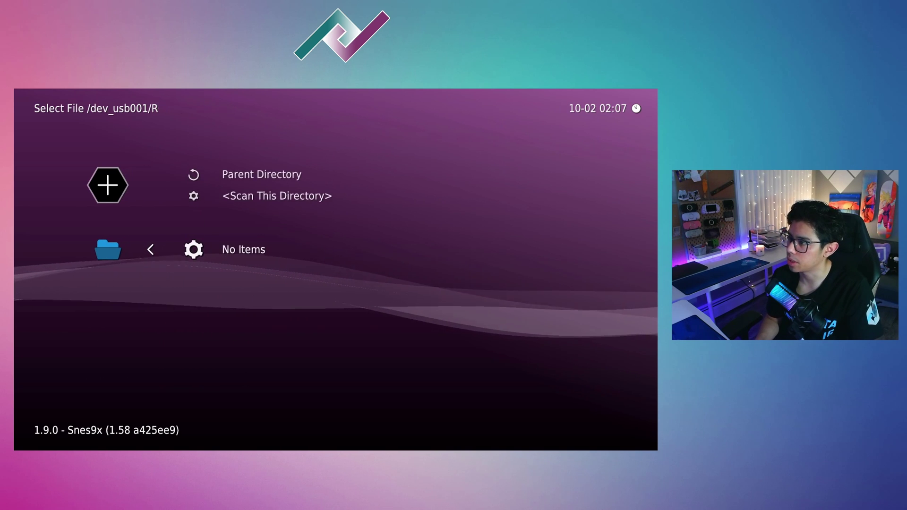
pyautogui.press('Up')
pyautogui.press('Return')
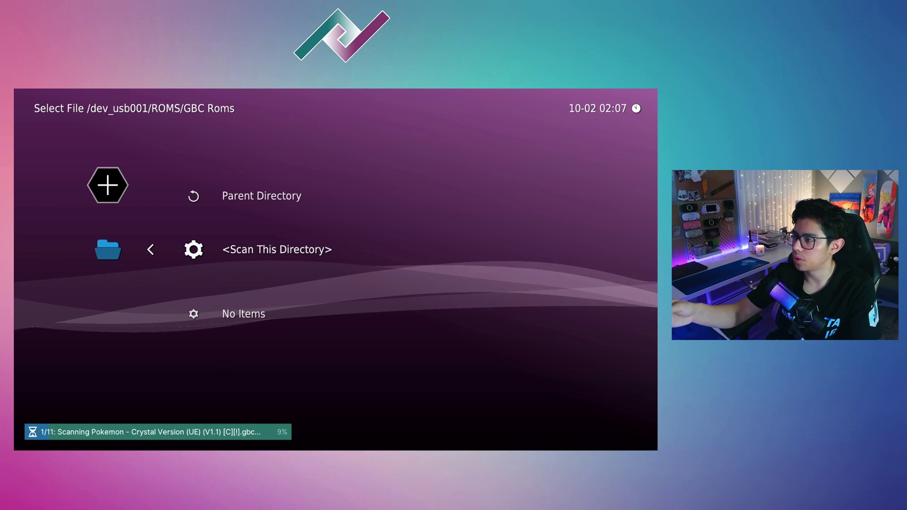
# - Return to the ROMS directory, open the SNES ROMS folder and scan it for content
pyautogui.press('Down')
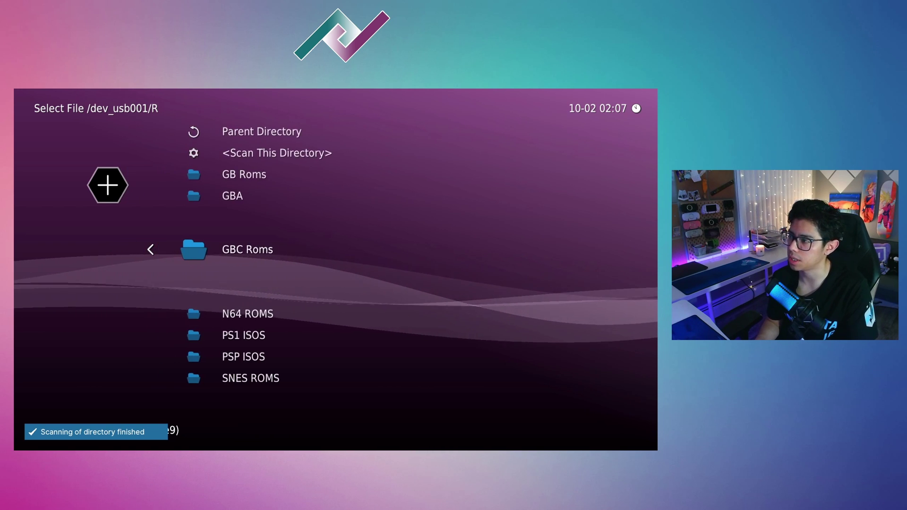
pyautogui.press('Down')
pyautogui.press('Down')
pyautogui.press('Down')
pyautogui.press('Down')
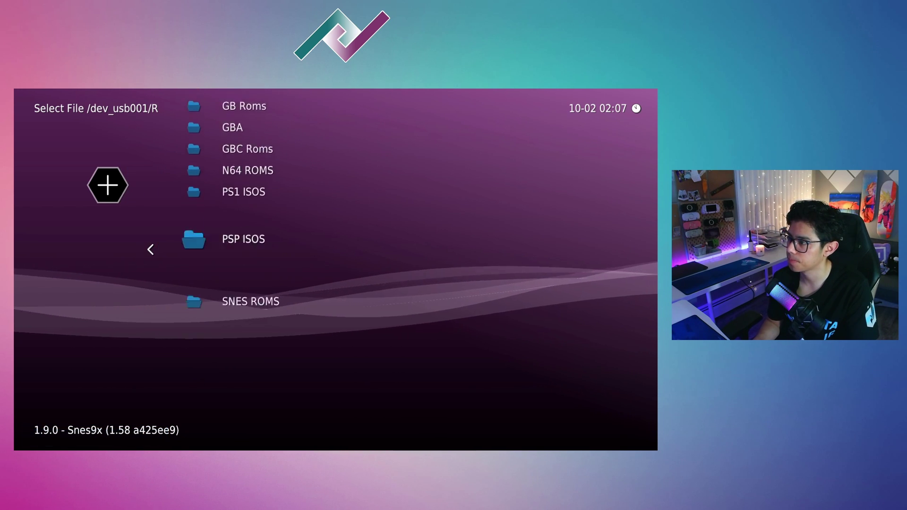
pyautogui.press('Return')
pyautogui.press('Down')
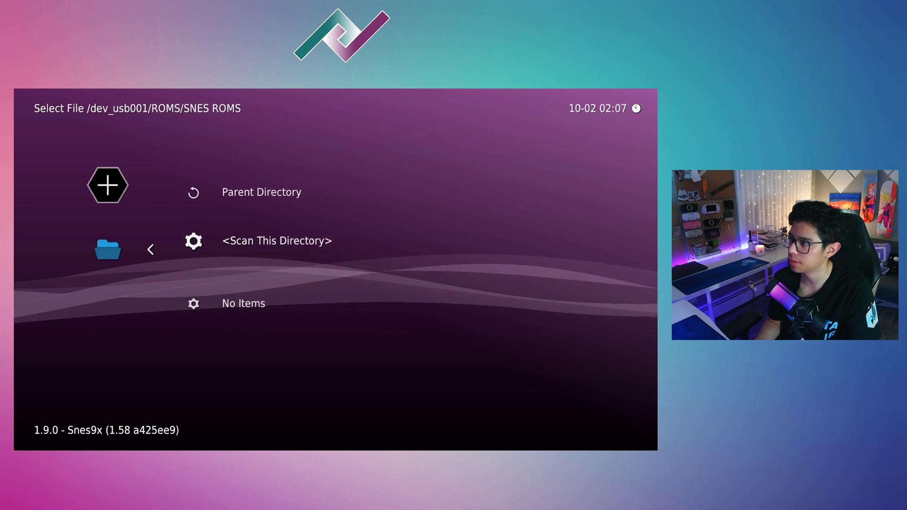
pyautogui.press('Return')
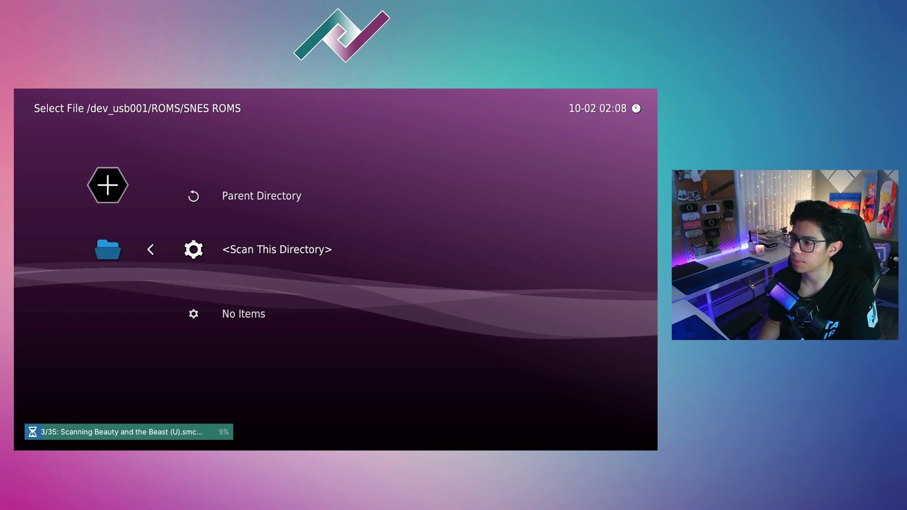
# - Leave the file browser and return to the Import Content section while the SNES scan runs
pyautogui.press('Left')
pyautogui.press('Left')
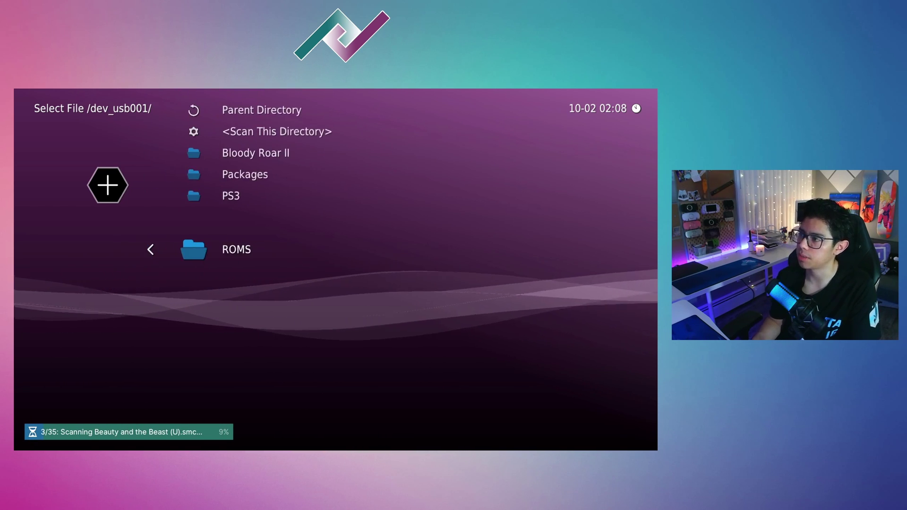
pyautogui.press('Left')
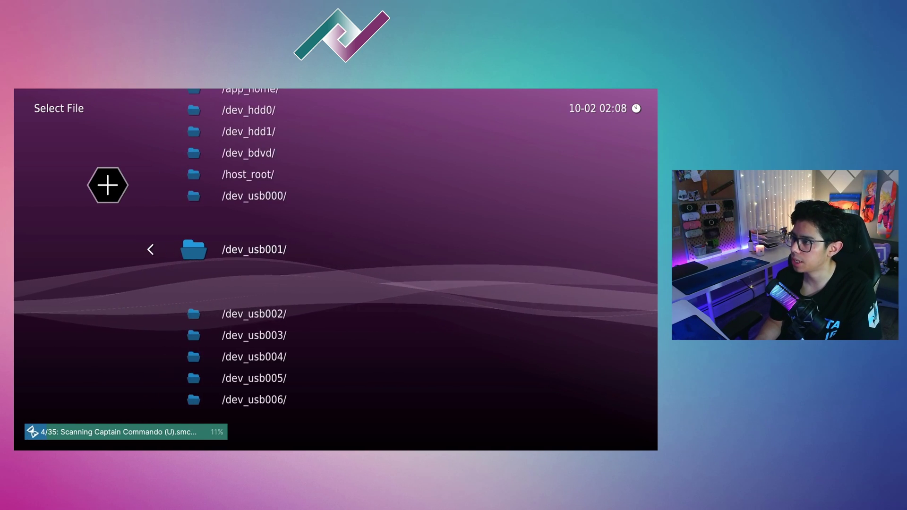
pyautogui.press('Left')
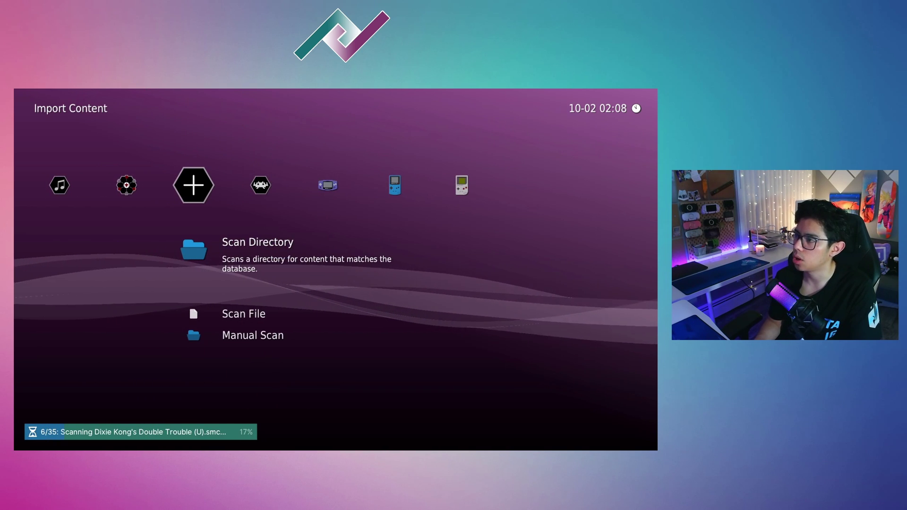
# - Look through the scanned Game Boy Advance, Game Boy Color and Game Boy playlists
pyautogui.press('Right')
pyautogui.press('Right')
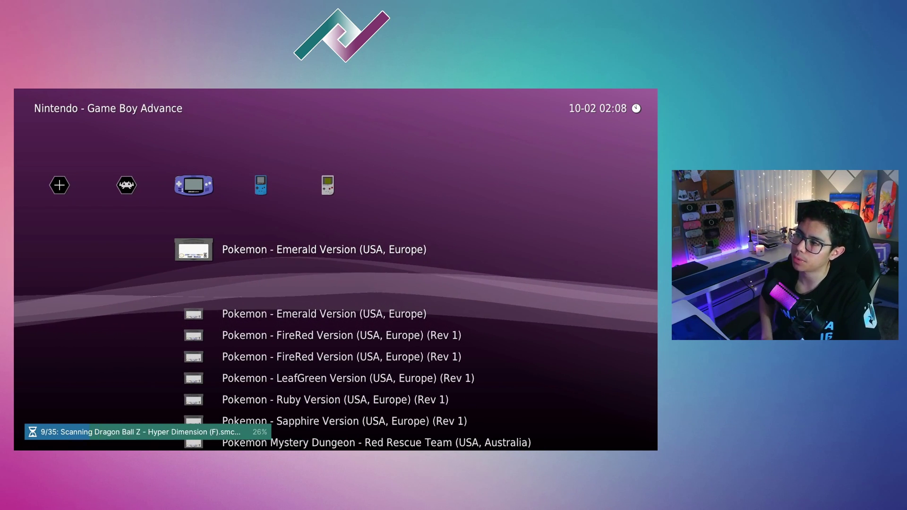
pyautogui.press('Right')
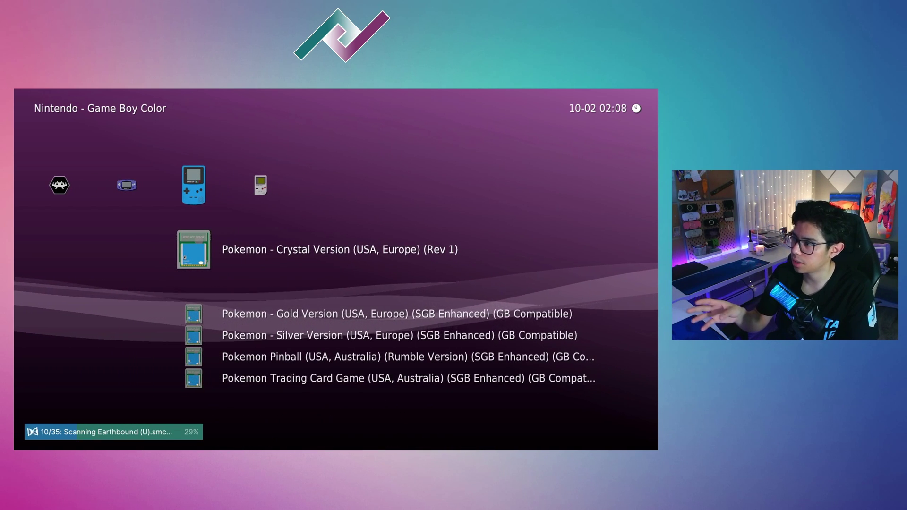
pyautogui.press('Right')
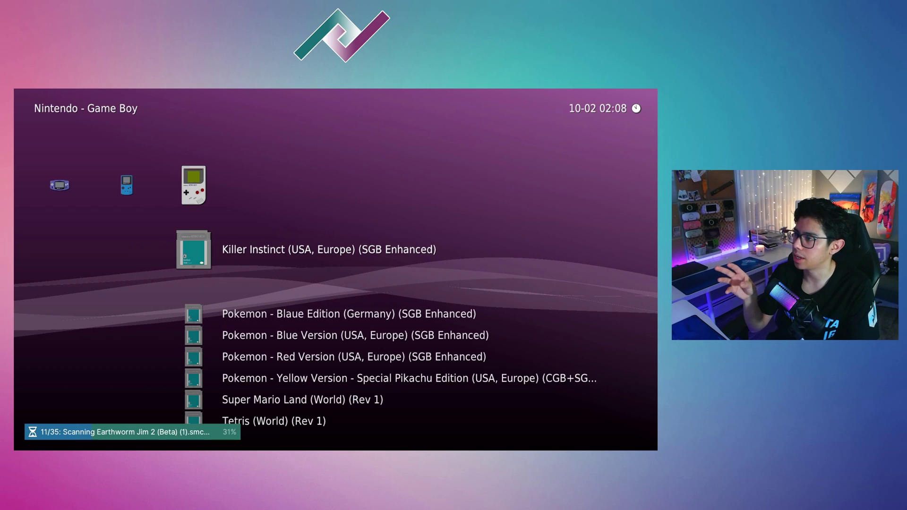
pyautogui.press('Left')
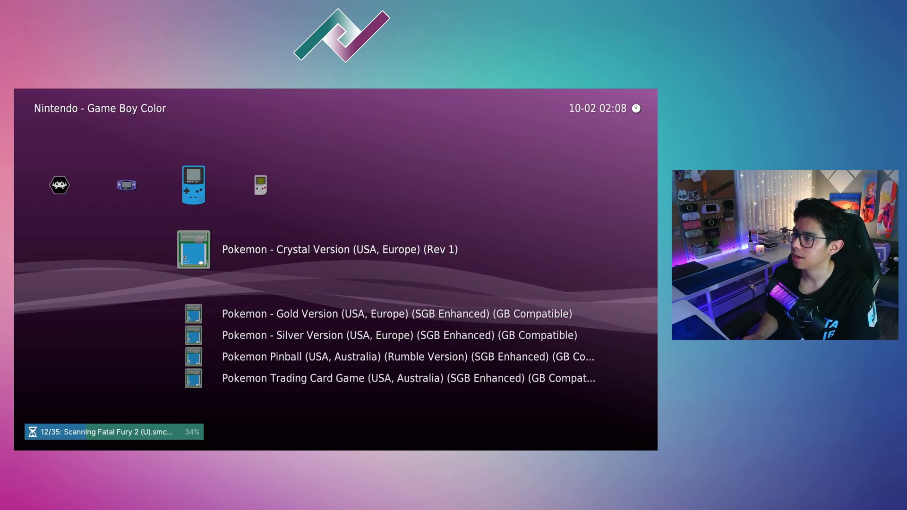
pyautogui.press('Right')
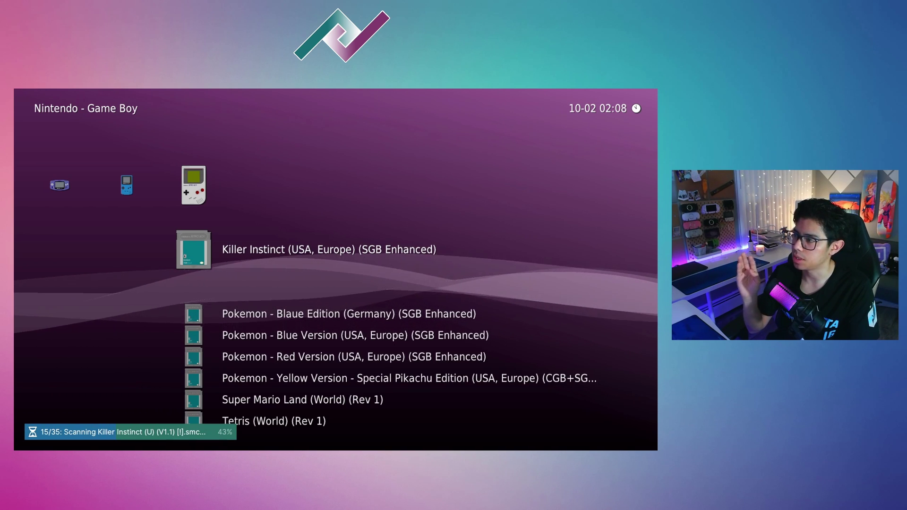
pyautogui.press('Left')
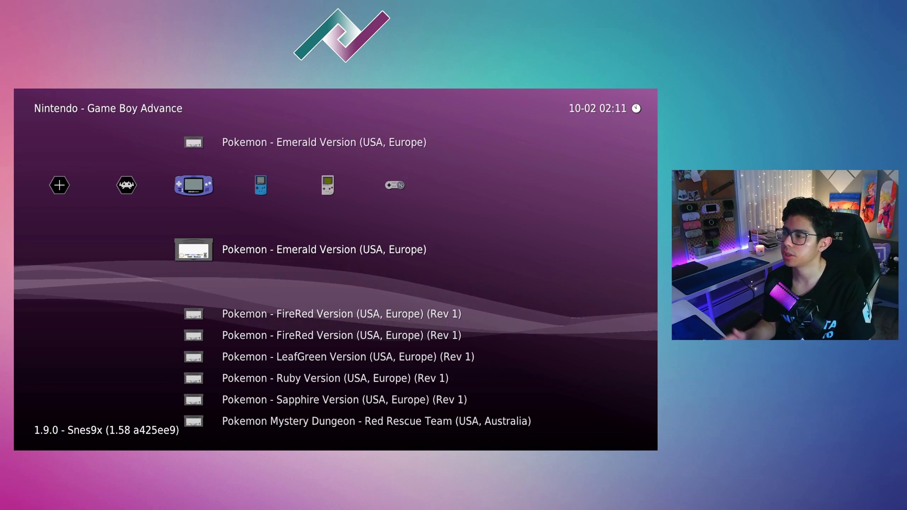
# - Add Pokemon - FireRed Version (USA, Europe) (Rev 1) from the Game Boy Advance playlist to the favorites
pyautogui.press('Down')
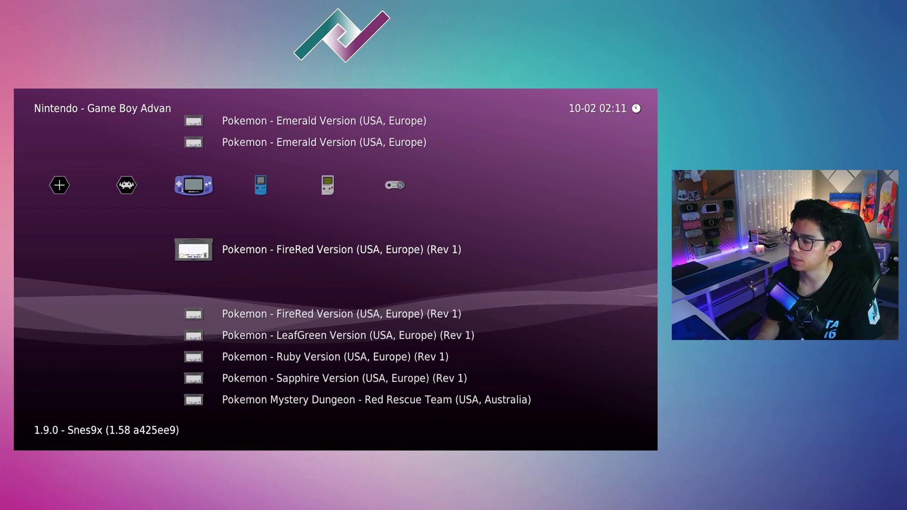
pyautogui.press('Return')
pyautogui.press('Down')
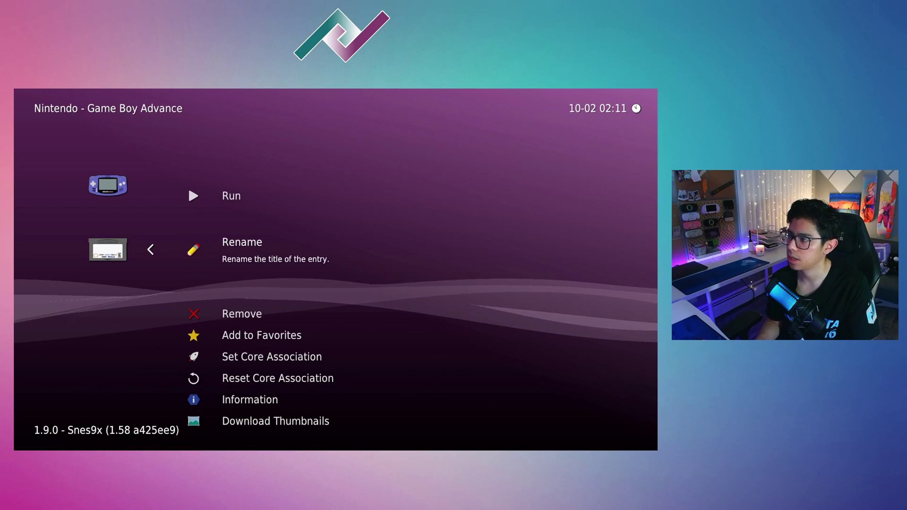
pyautogui.press('Down')
pyautogui.press('Down')
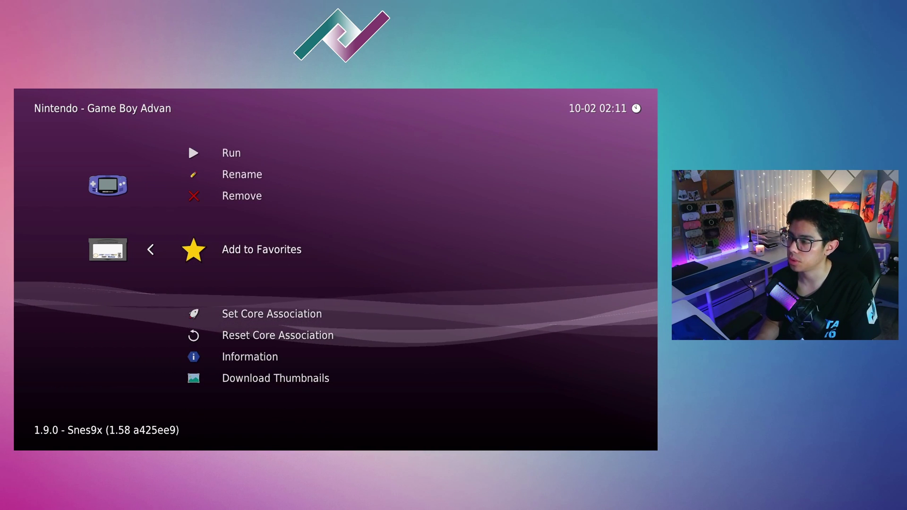
pyautogui.press('Return')
pyautogui.press('BackSpace')
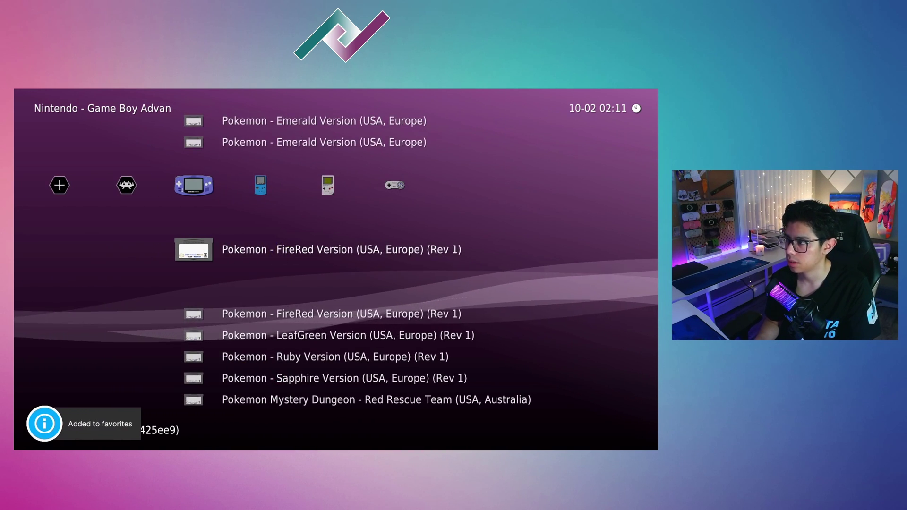
# - Go to Favorites and find the Pokemon - FireRed Version entry in the list
pyautogui.press('Left')
pyautogui.press('Left')
pyautogui.press('Left')
pyautogui.press('Left')
pyautogui.press('Left')
pyautogui.press('Left')
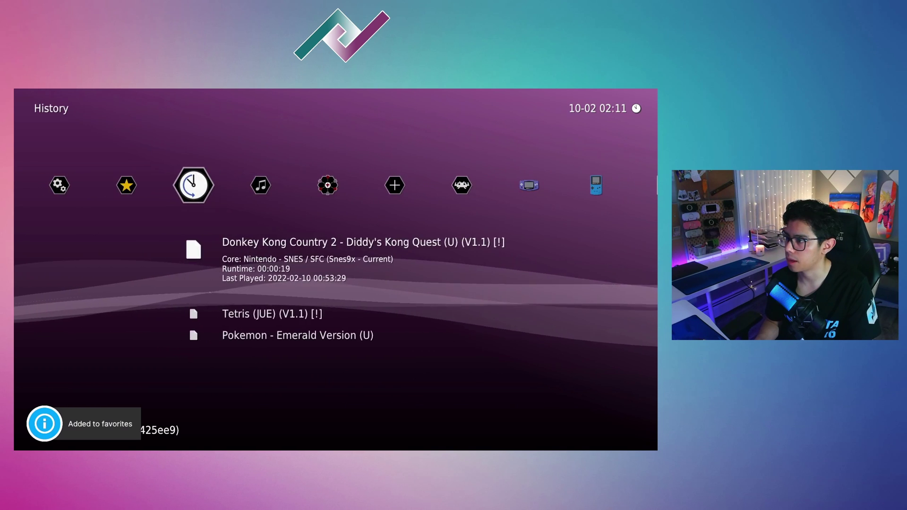
pyautogui.press('Down')
pyautogui.press('Up')
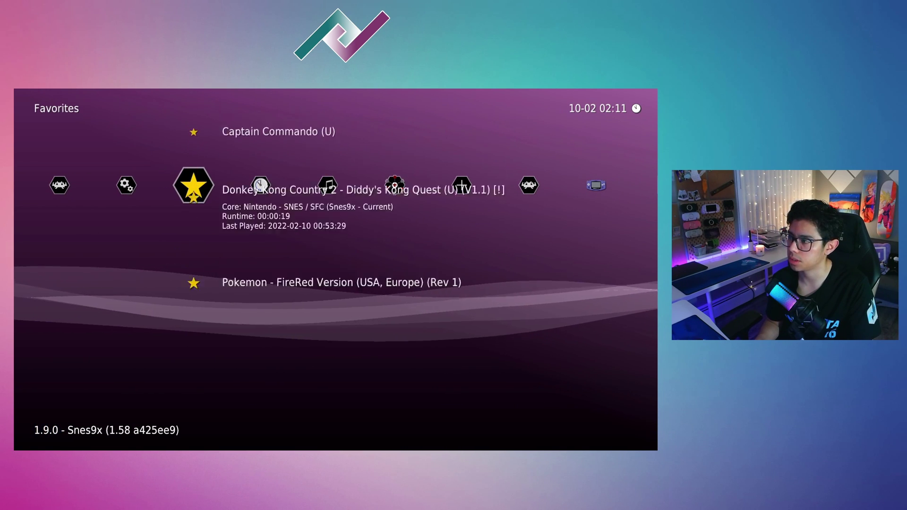
pyautogui.press('Down')
pyautogui.press('Down')
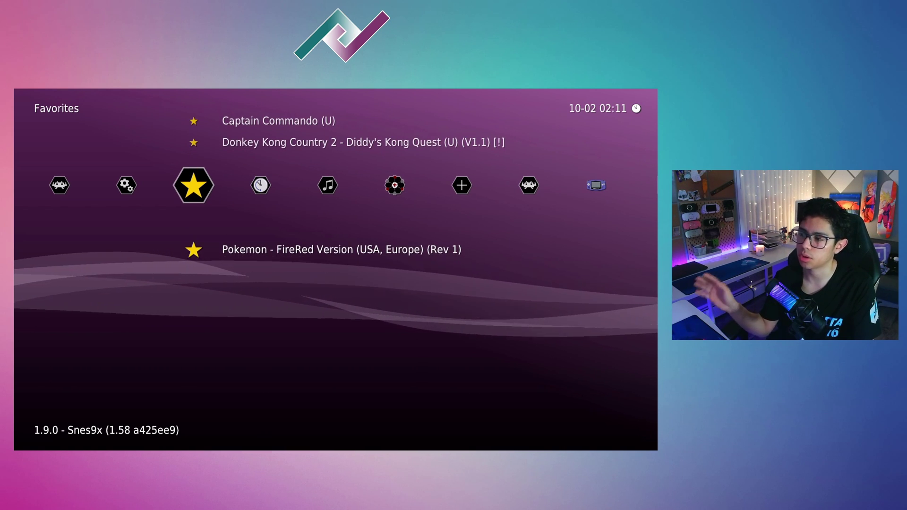
# - Leave Favorites for the Nintendo - Game Boy playlist and look over its Pokemon games
pyautogui.press('Up')
pyautogui.press('Right')
pyautogui.press('Right')
pyautogui.press('Right')
pyautogui.press('Right')
pyautogui.press('Right')
pyautogui.press('Right')
pyautogui.press('Right')
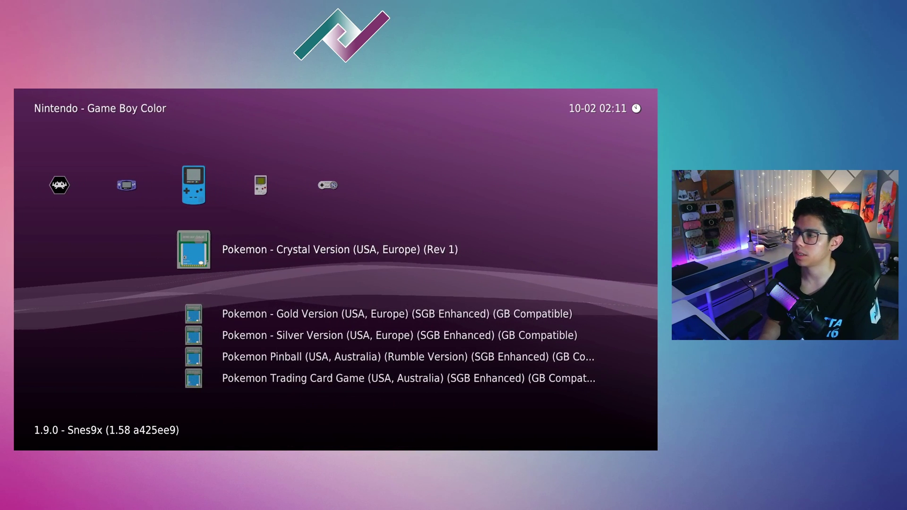
pyautogui.press('Right')
pyautogui.press('Down')
pyautogui.press('Down')
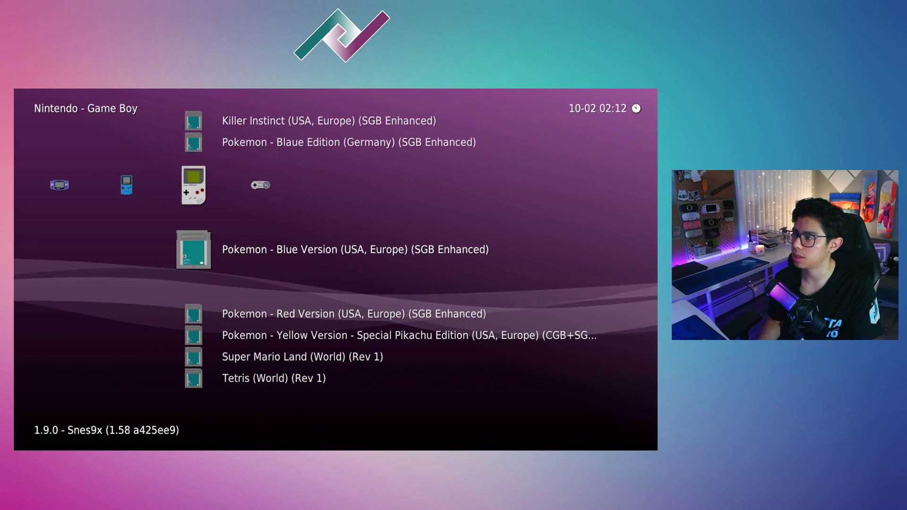
pyautogui.press('Up')
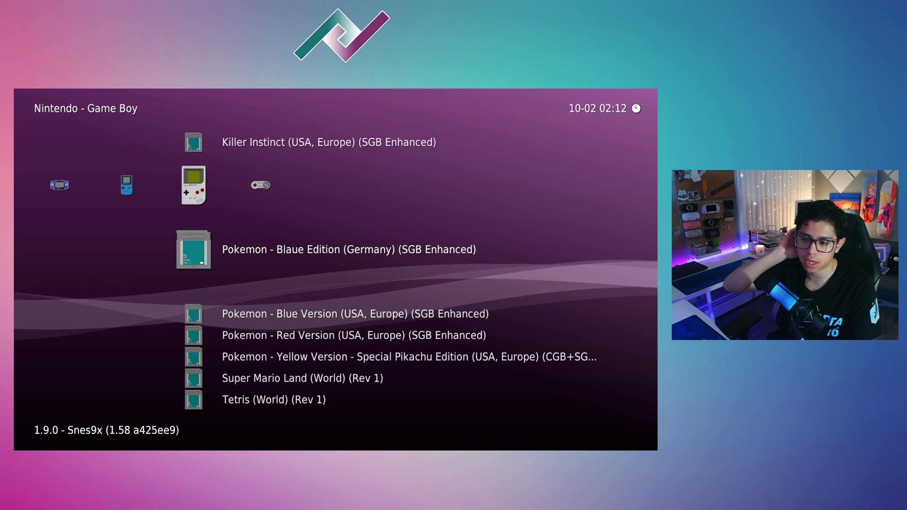
# - Look through the Game Boy Color, Game Boy Advance and Super Nintendo Entertainment System playlists, then return to the Game Boy playlist
pyautogui.press('Left')
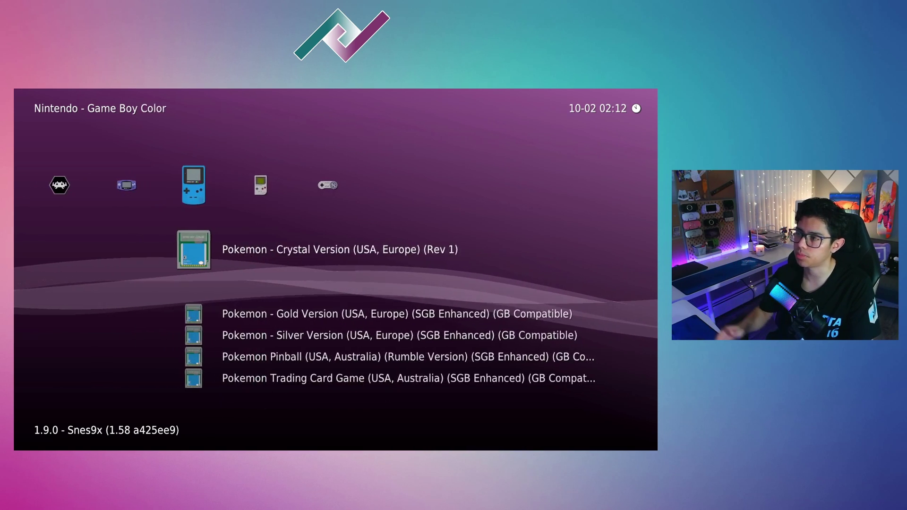
pyautogui.press('Left')
pyautogui.press('Right')
pyautogui.press('Left')
pyautogui.press('Right')
pyautogui.press('Right')
pyautogui.press('Right')
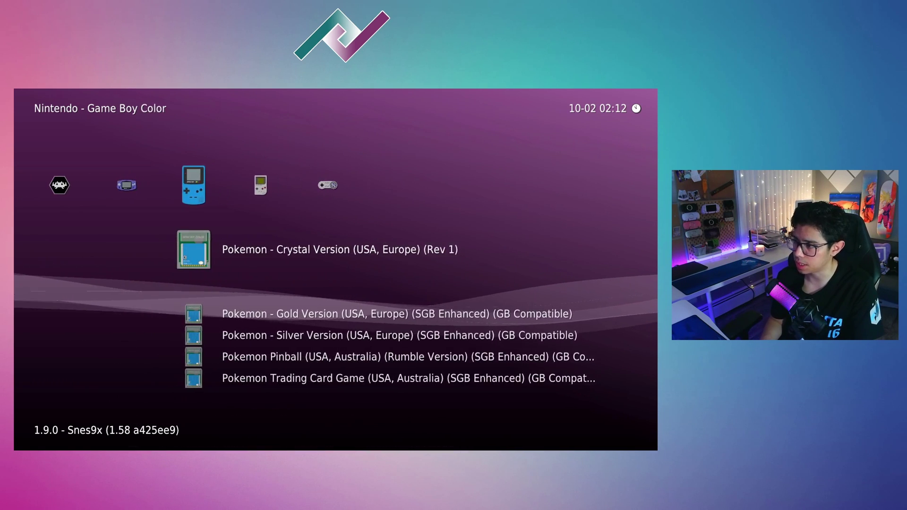
pyautogui.press('Left')
pyautogui.press('Left')
pyautogui.press('Left')
pyautogui.press('Left')
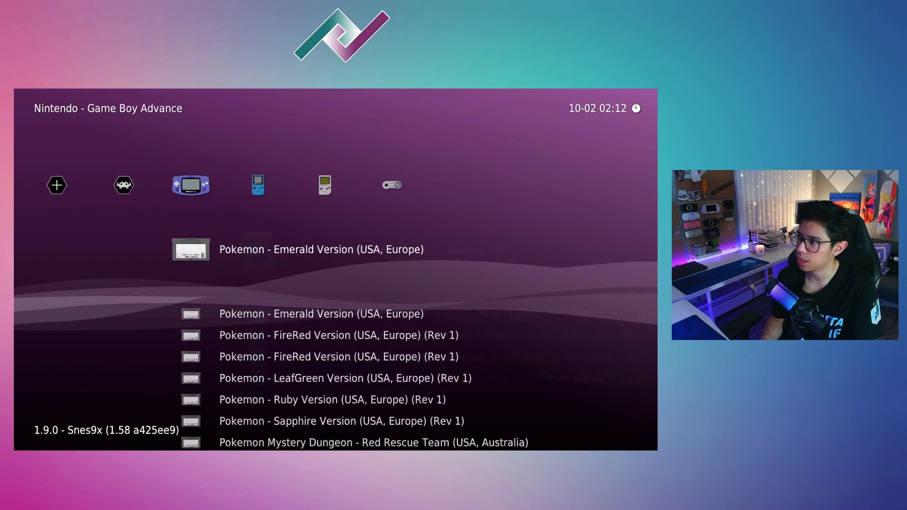
pyautogui.press('Right')
pyautogui.press('Right')
pyautogui.press('Right')
pyautogui.press('Right')
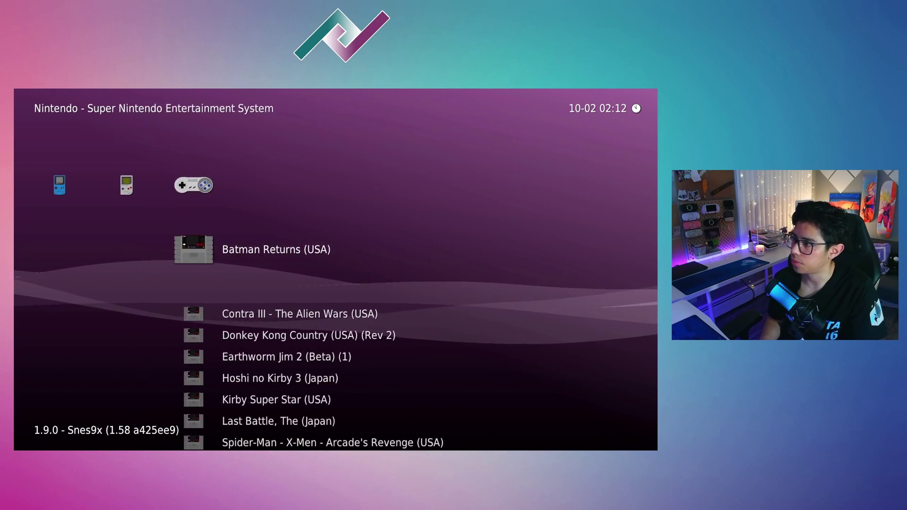
pyautogui.press('Left')
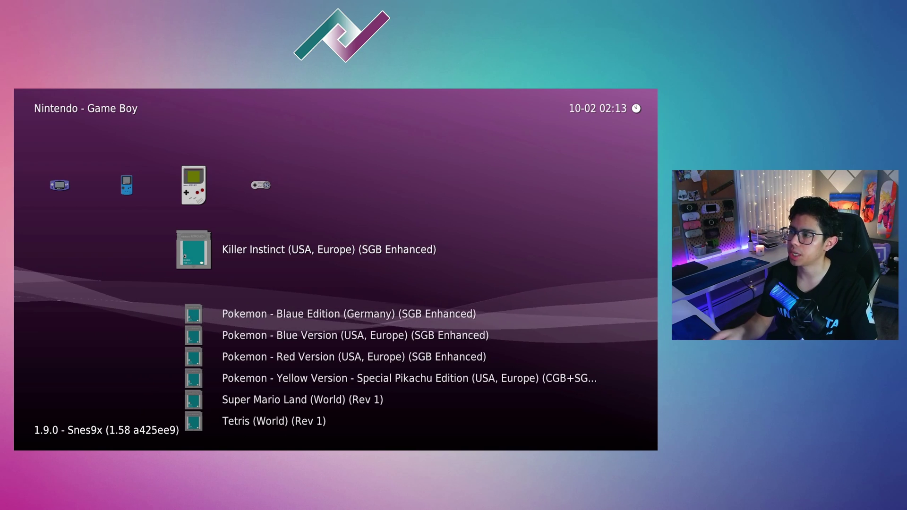